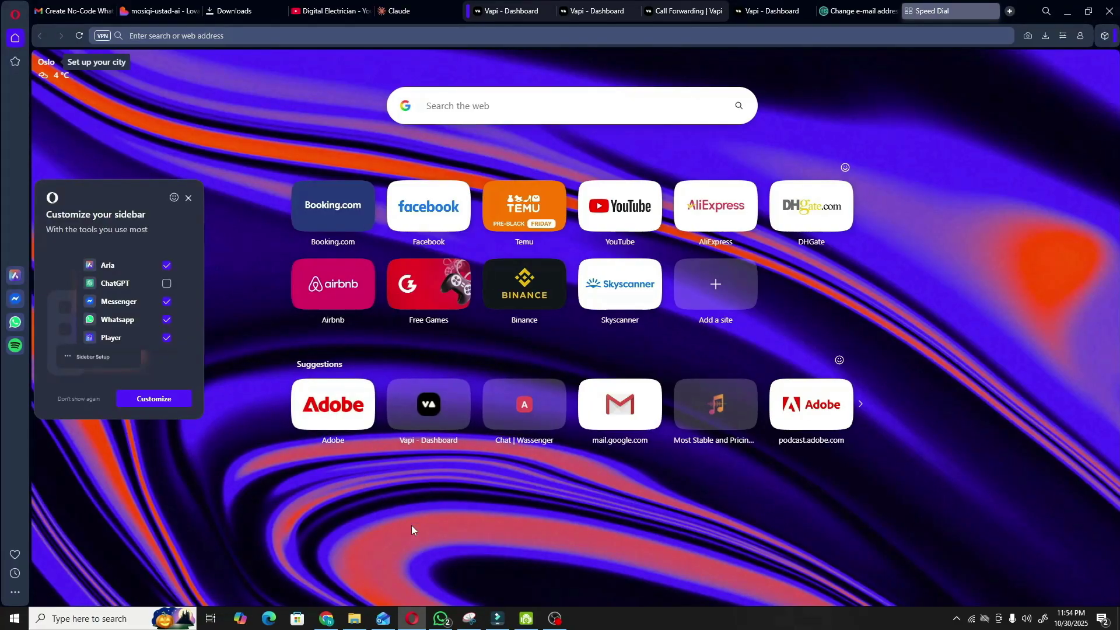
- Search Google for 'wassenger' and open the wassenger.com homepage from the results
left_click(495, 105)
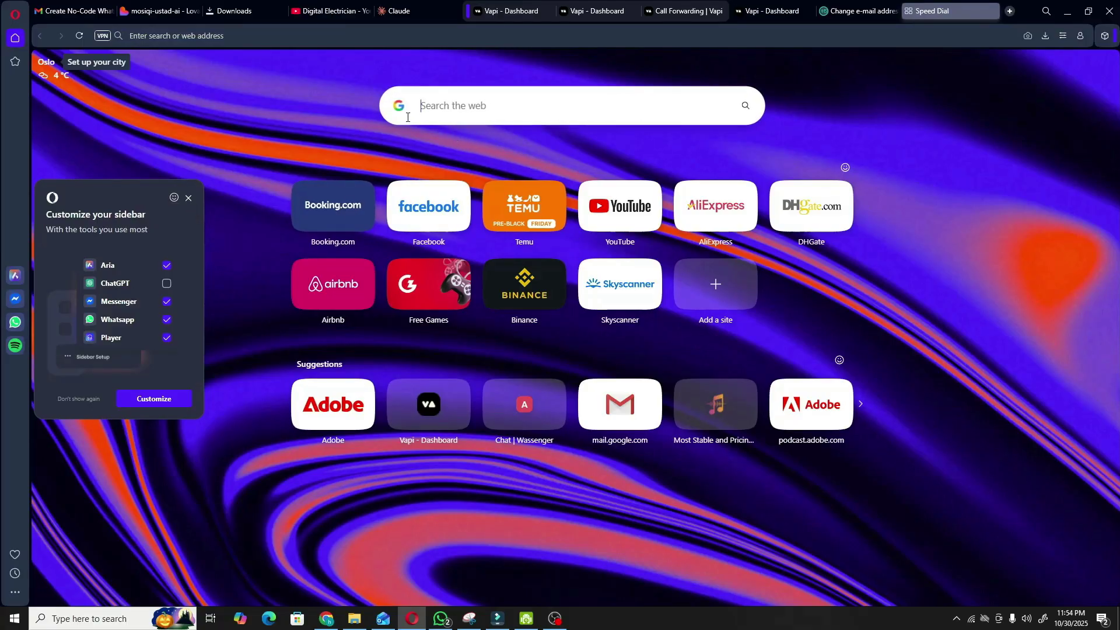
type("wasee")
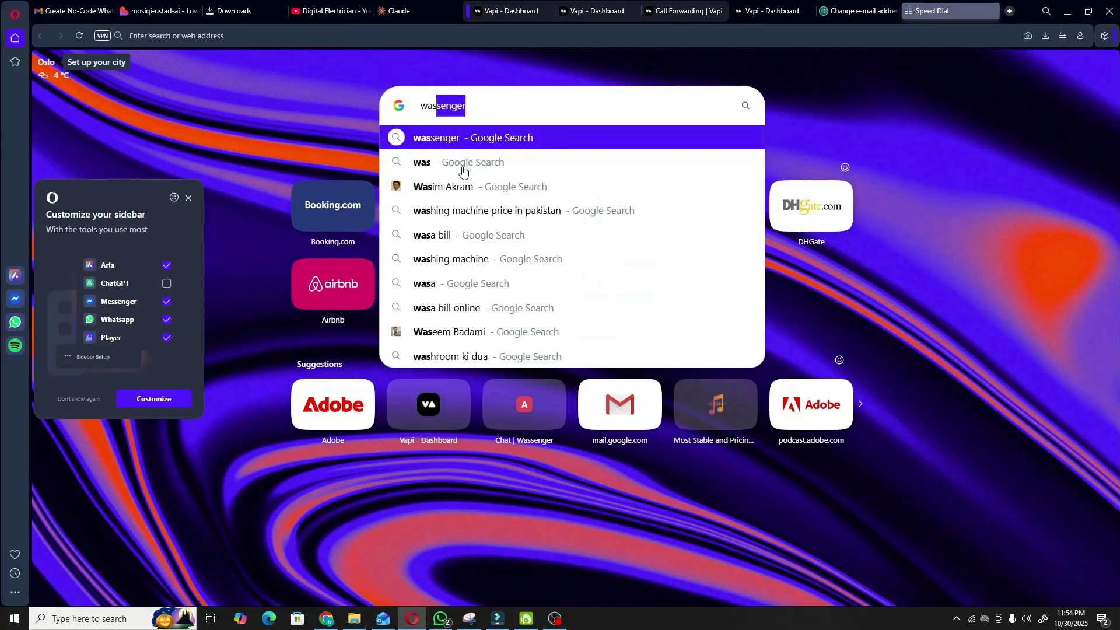
key("BackSpace")
key("BackSpace")
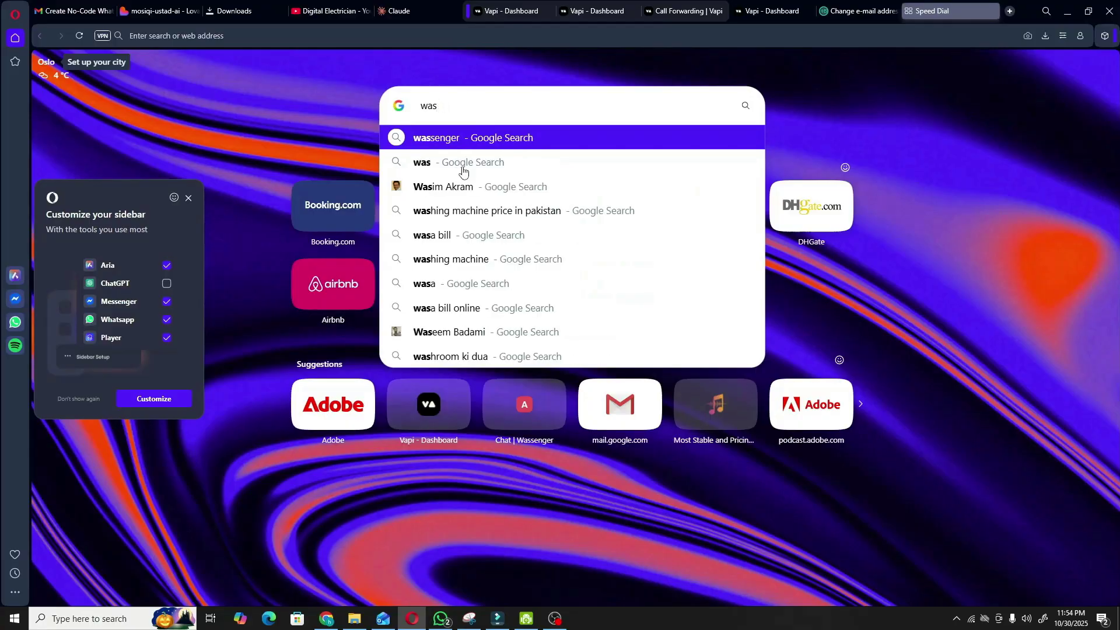
left_click(485, 140)
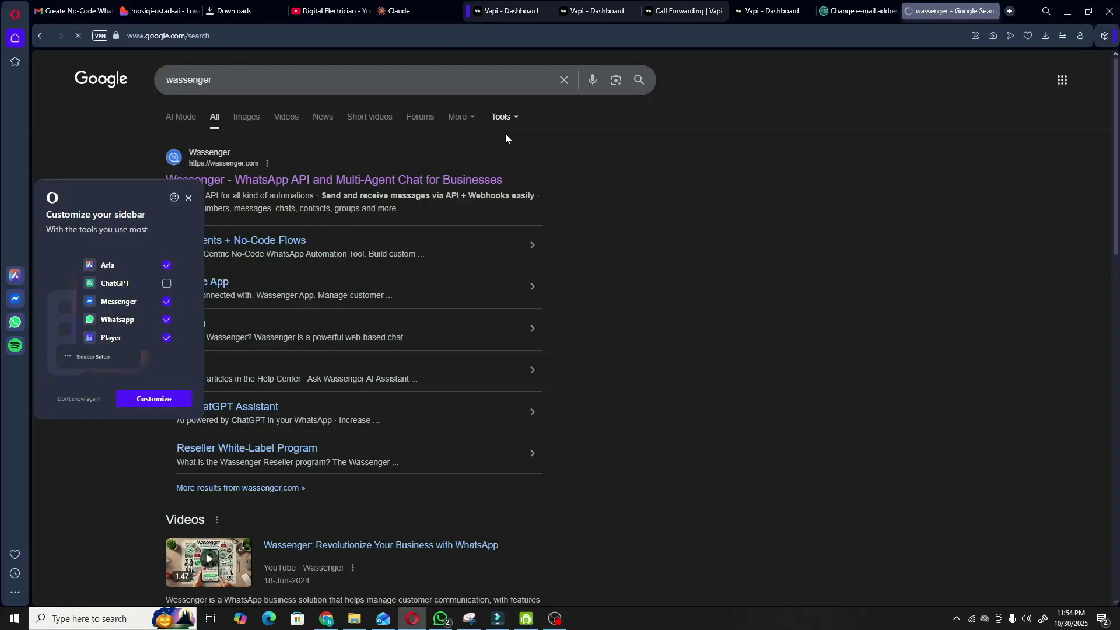
left_click(188, 197)
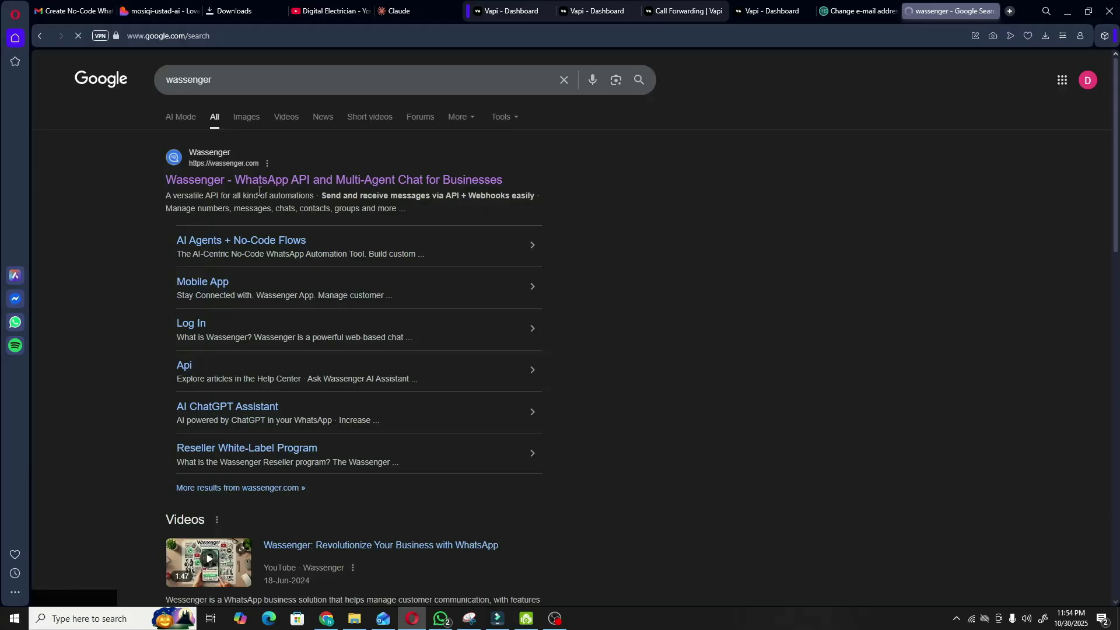
left_click(306, 180)
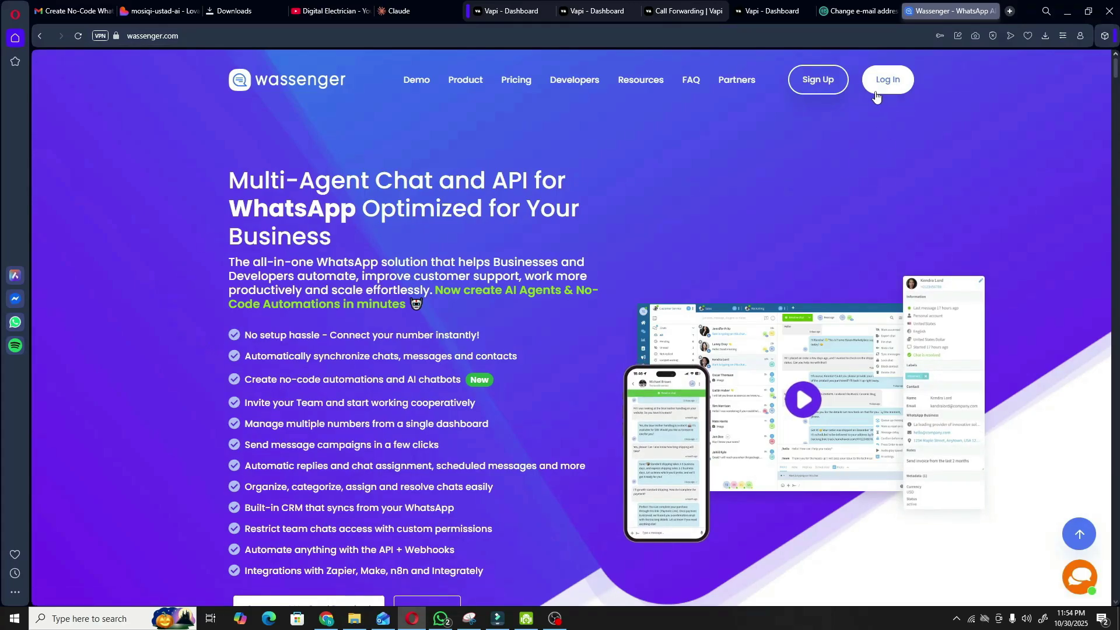
- Start signing up on Wassenger and choose to connect a WhatsApp number
left_click(822, 80)
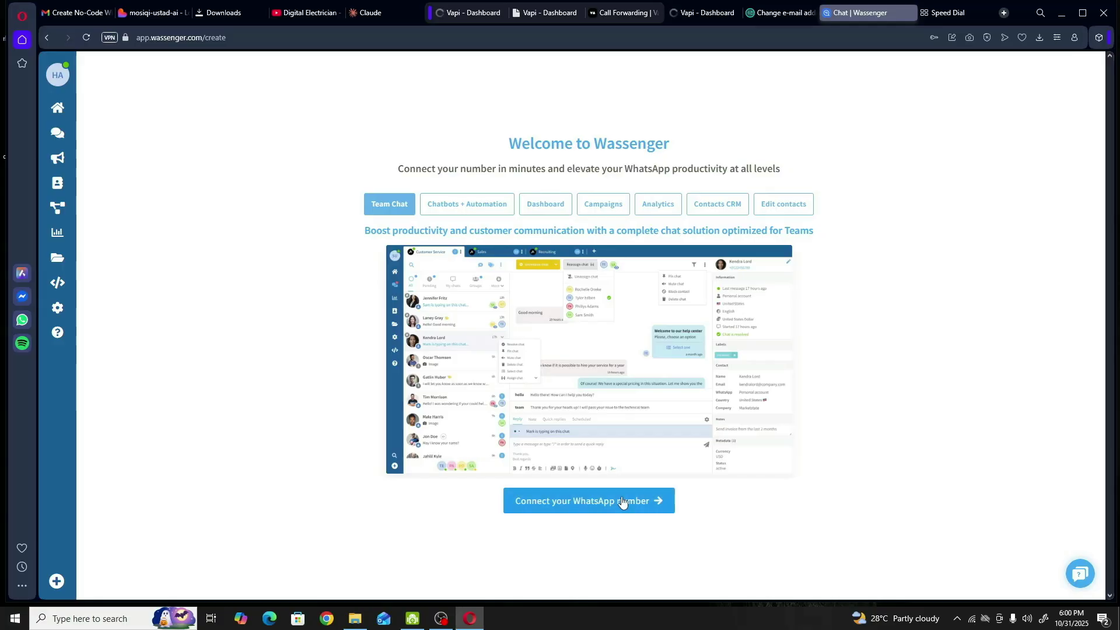
left_click(621, 503)
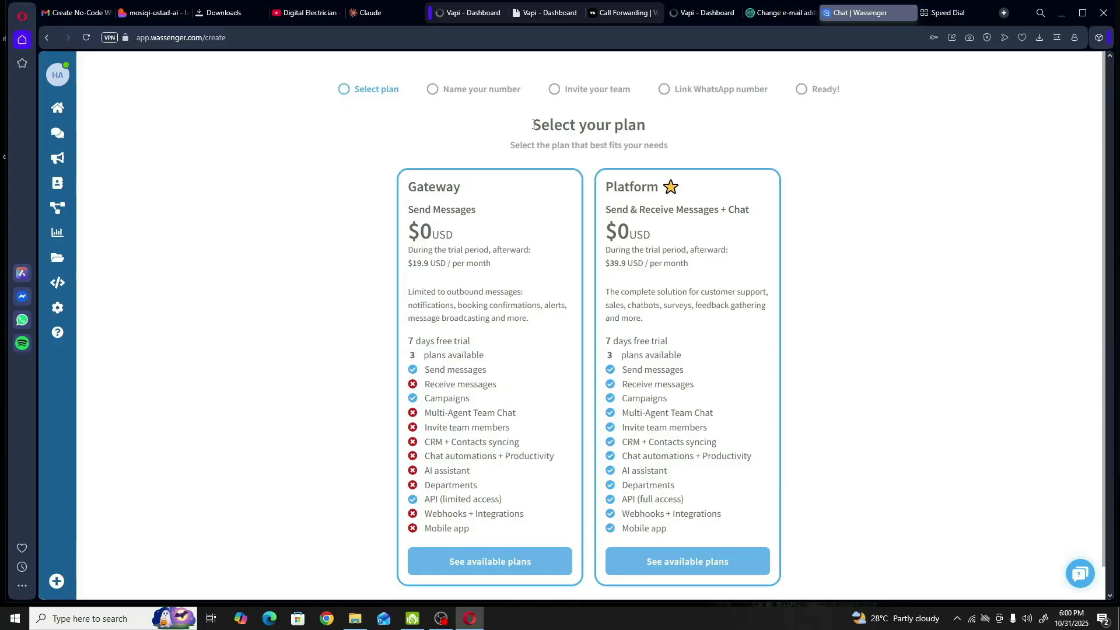
left_click_drag(533, 125, 637, 126)
left_click(610, 126)
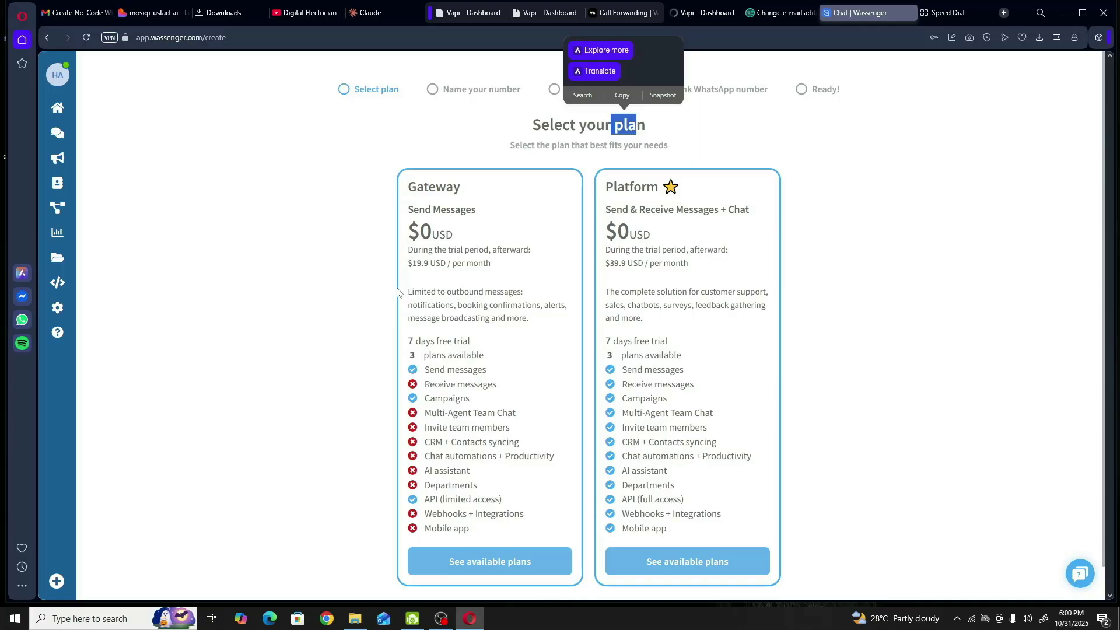
left_click(489, 275)
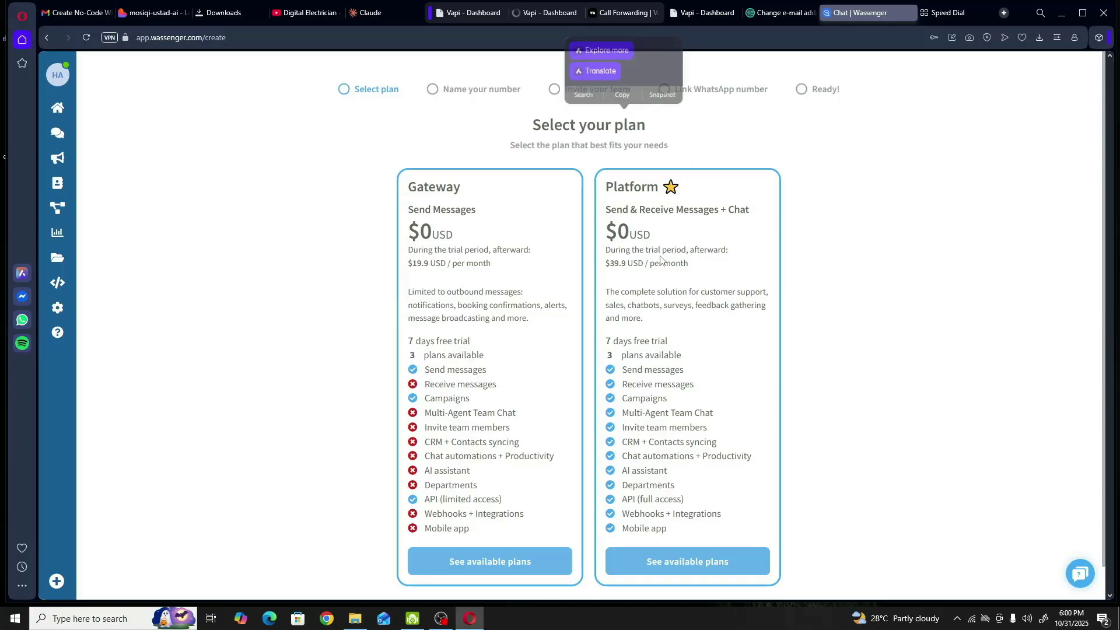
- Show the available Platform plans and select the Enterprise plan
left_click(675, 565)
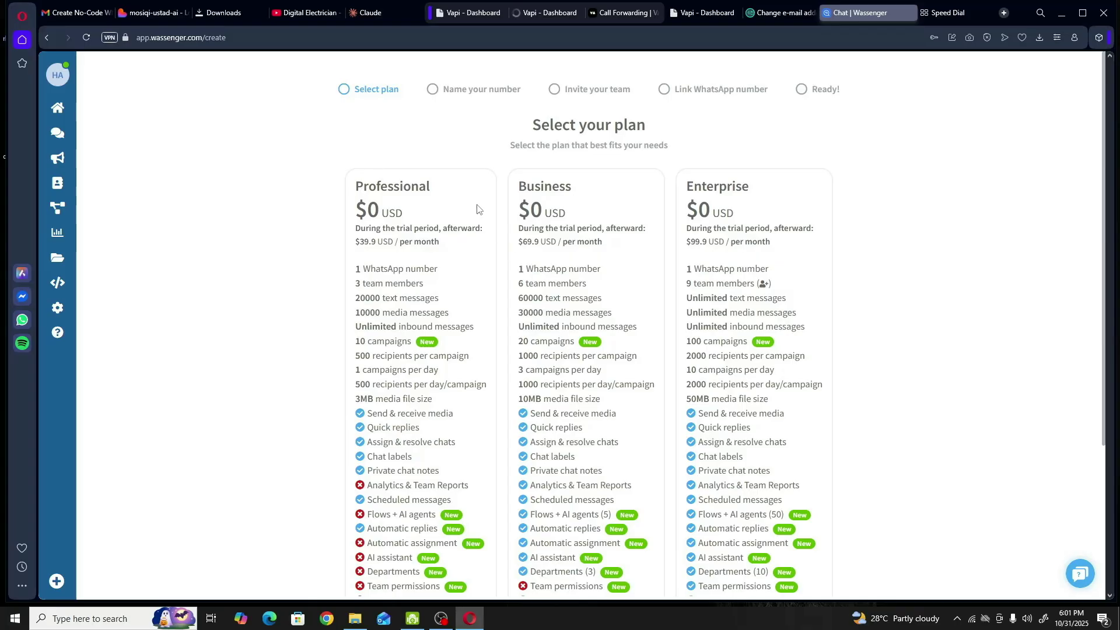
scroll(476, 209, "down", 4)
scroll(466, 207, "up", 3)
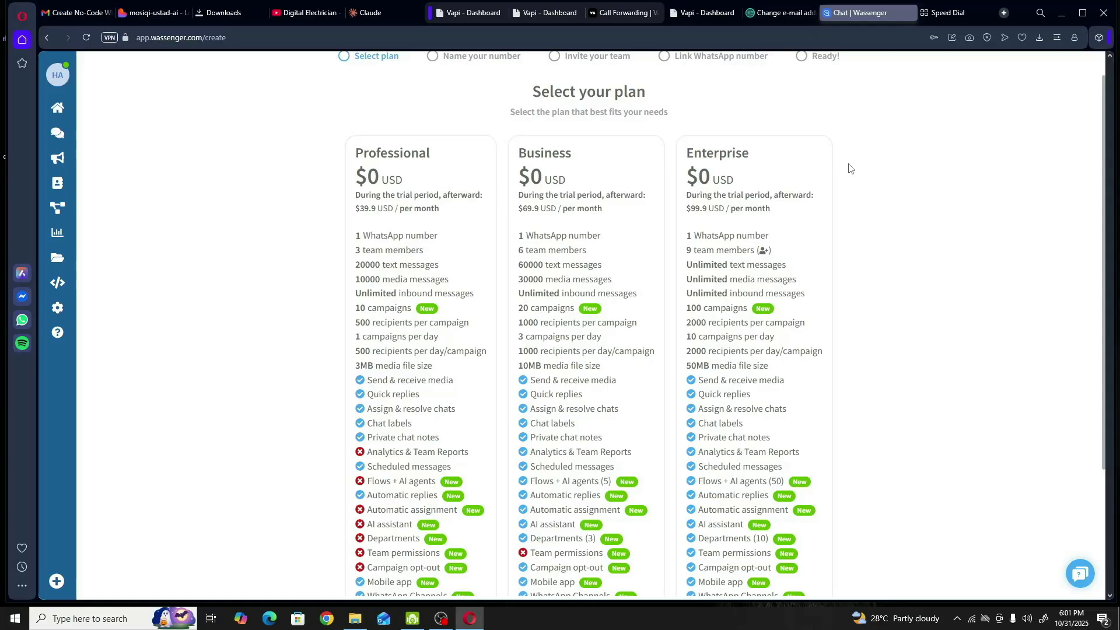
scroll(849, 169, "down", 3)
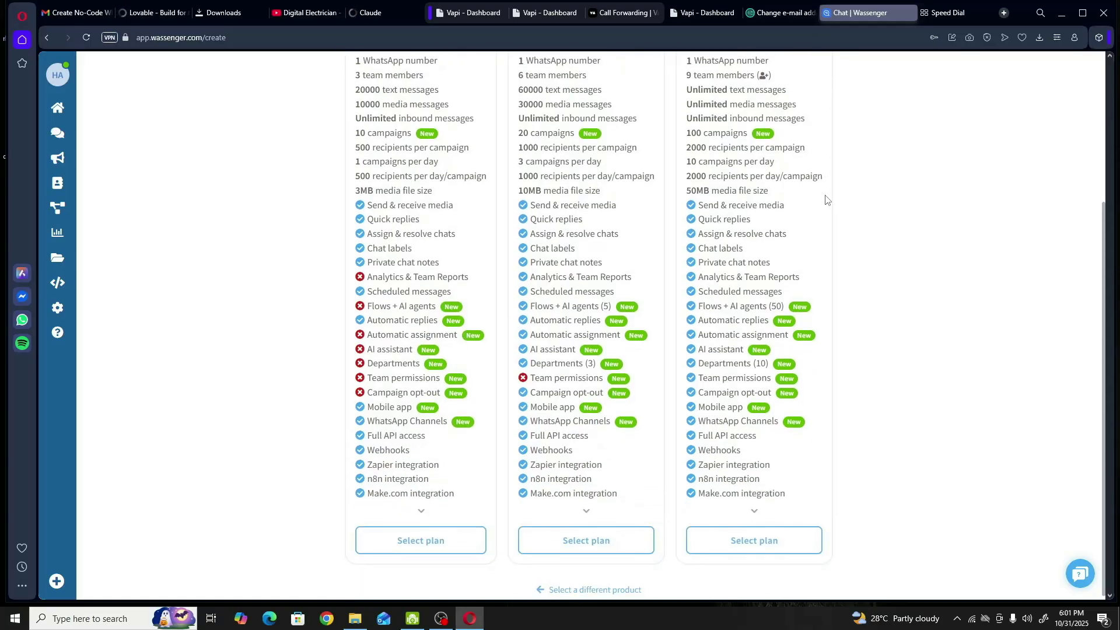
left_click(757, 539)
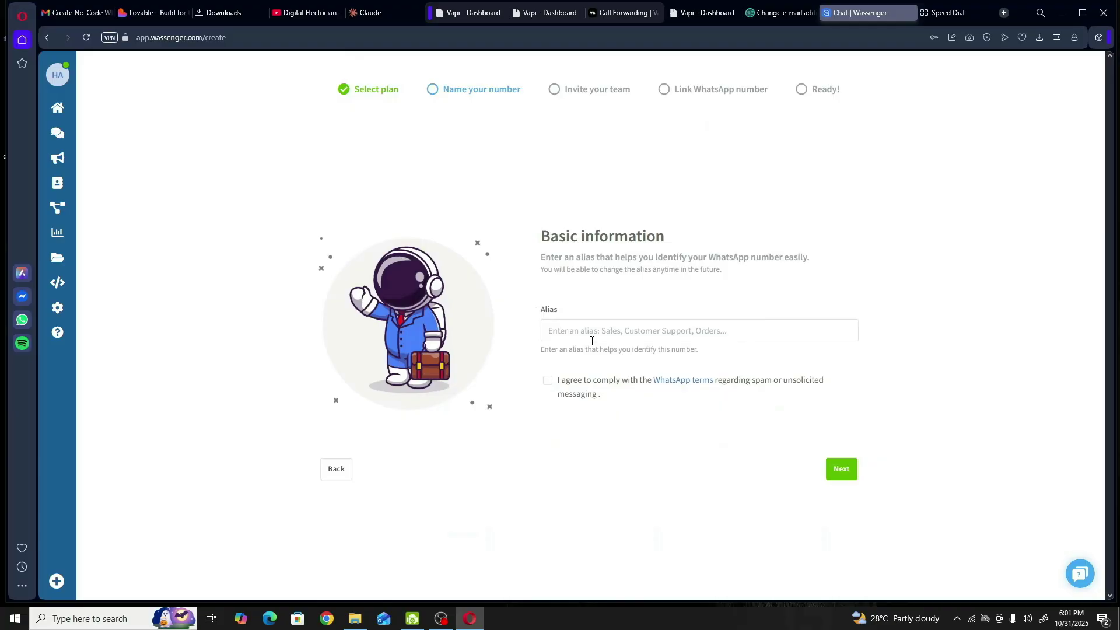
- Enter the alias 'testing', accept the WhatsApp terms, and skip inviting team members
left_click(613, 337)
type("t")
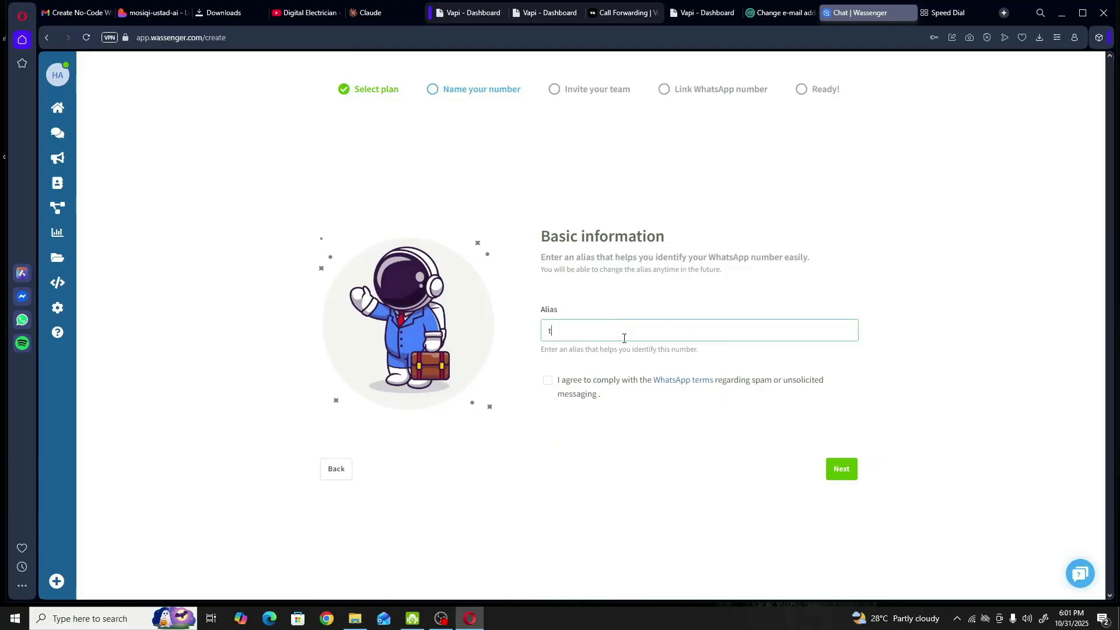
type("ssting")
left_click(548, 382)
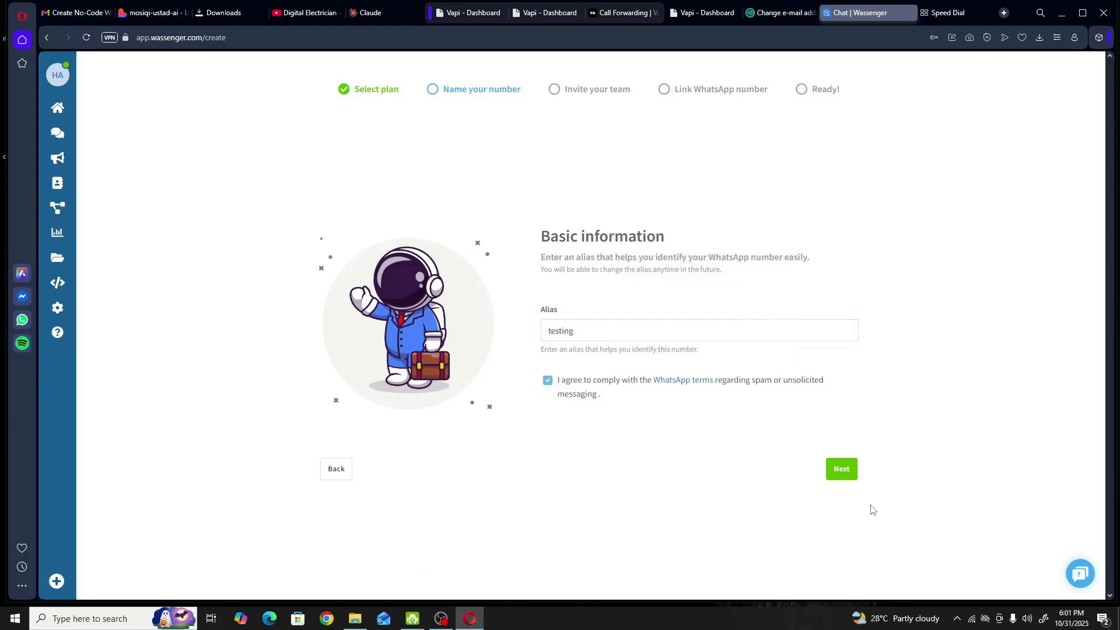
left_click(836, 470)
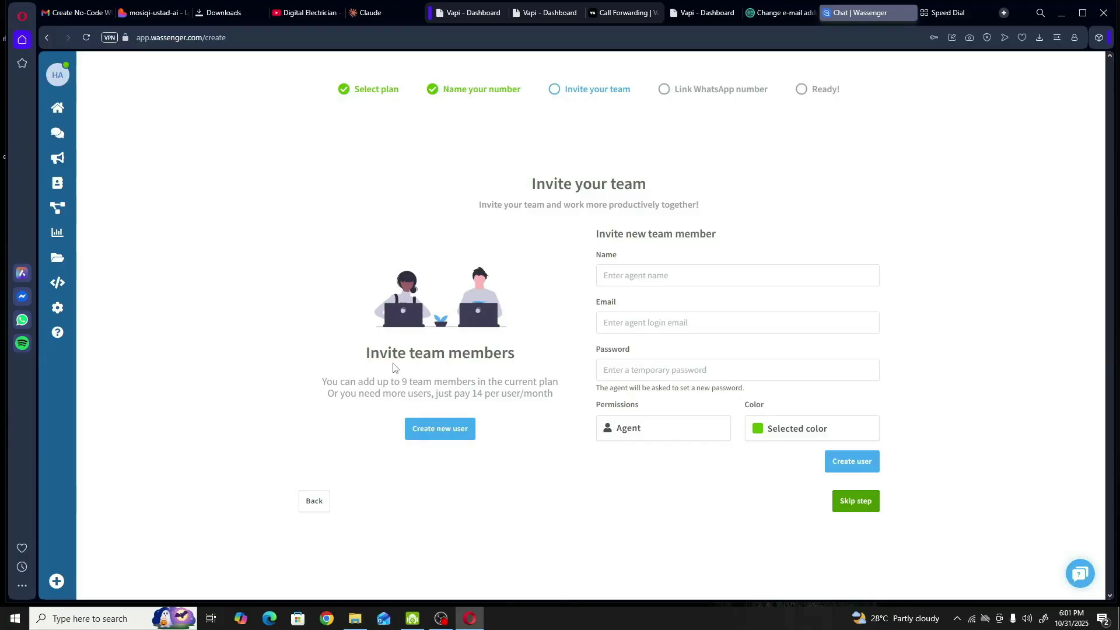
left_click_drag(366, 352, 519, 357)
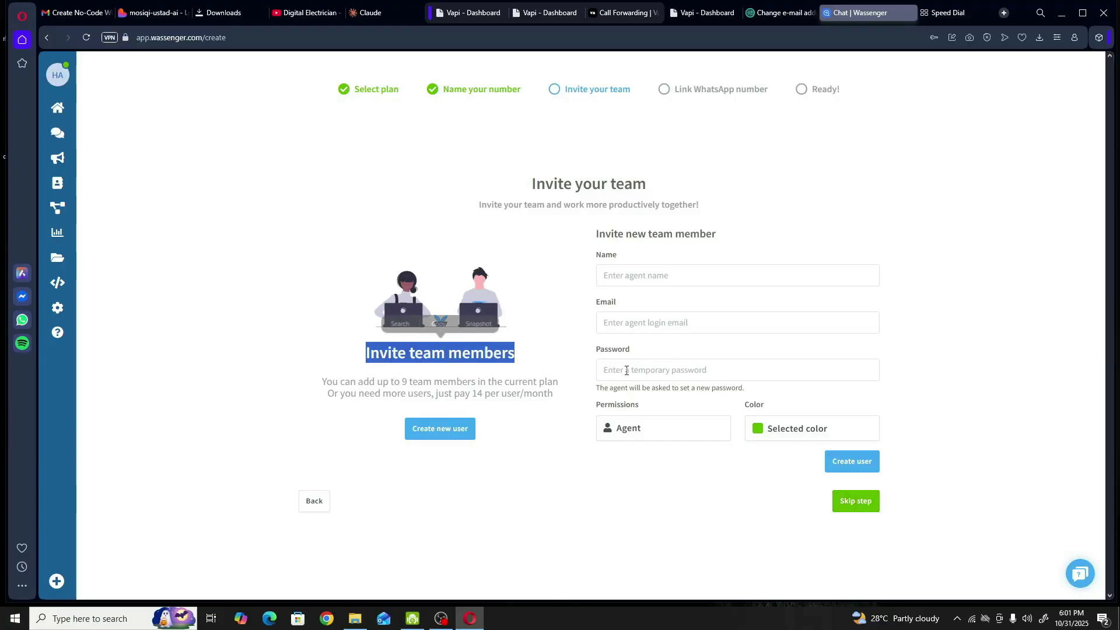
left_click(859, 506)
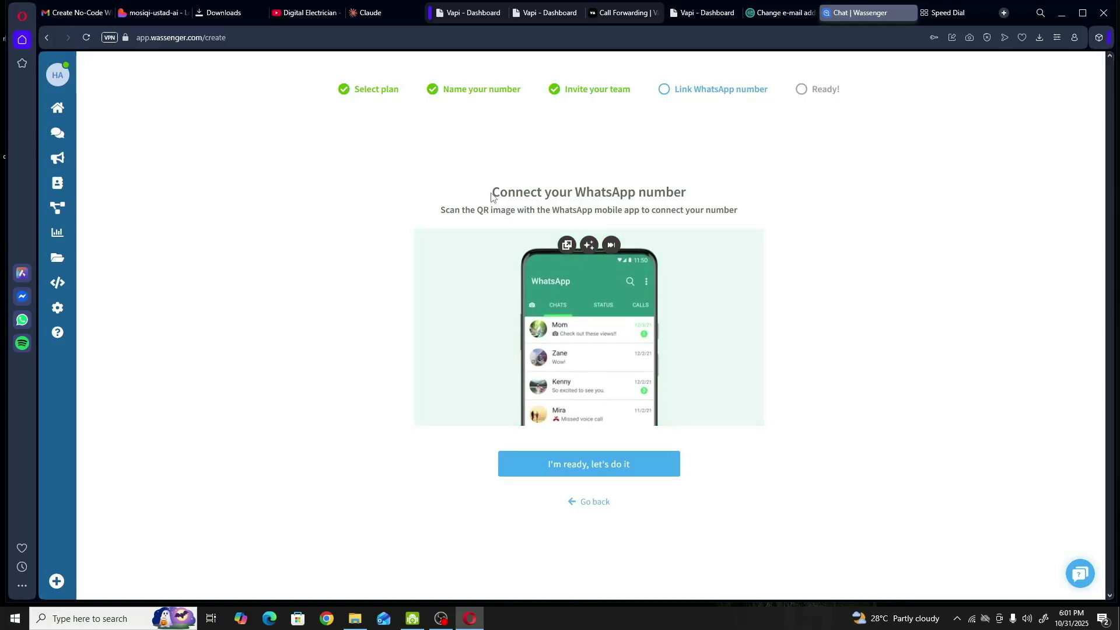
- Show the QR code for linking the WhatsApp number and watch the scanning help video
left_click_drag(492, 193, 692, 193)
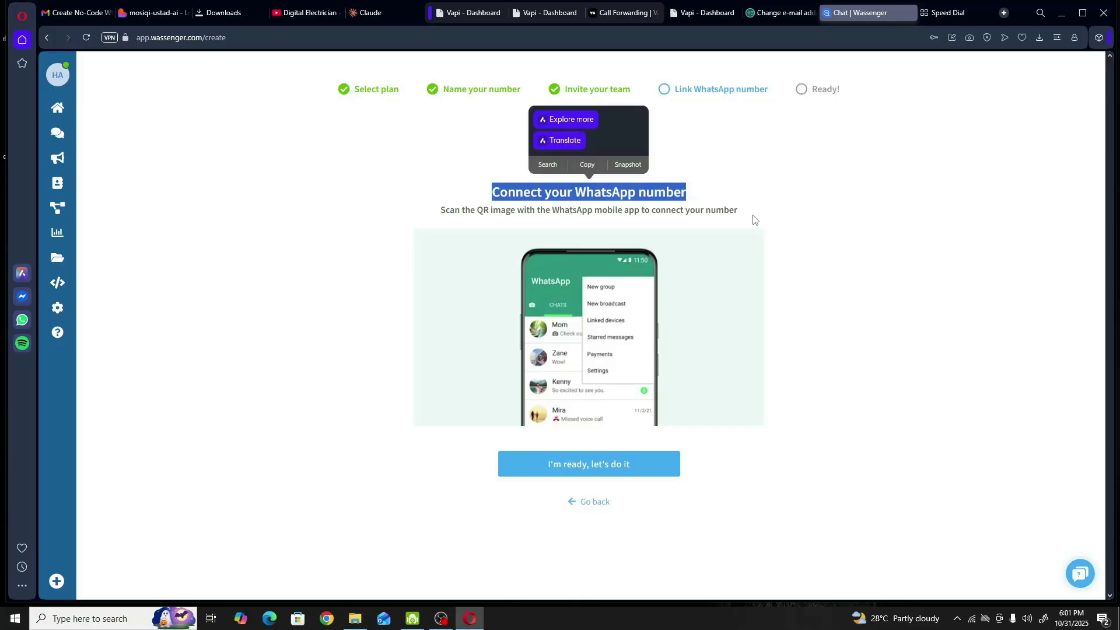
left_click(586, 467)
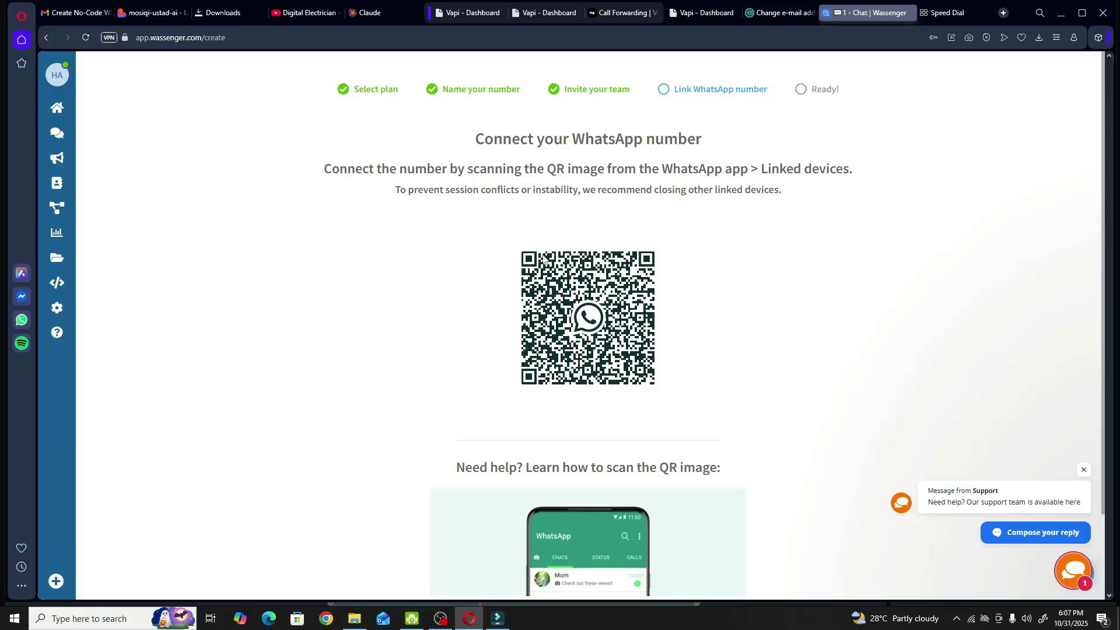
scroll(725, 260, "down", 2)
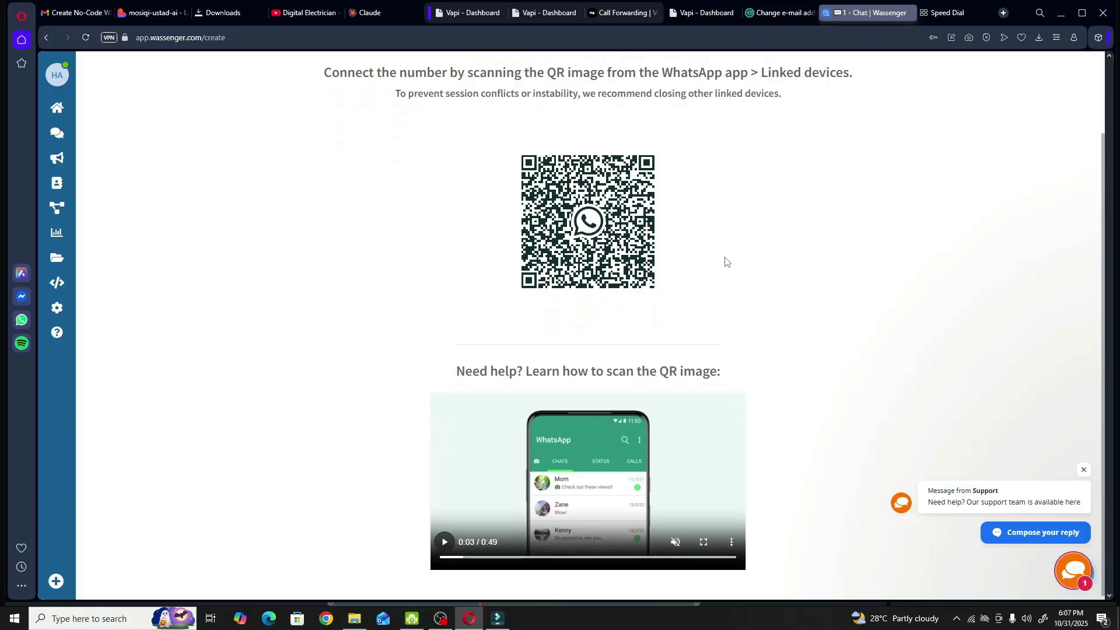
left_click(453, 536)
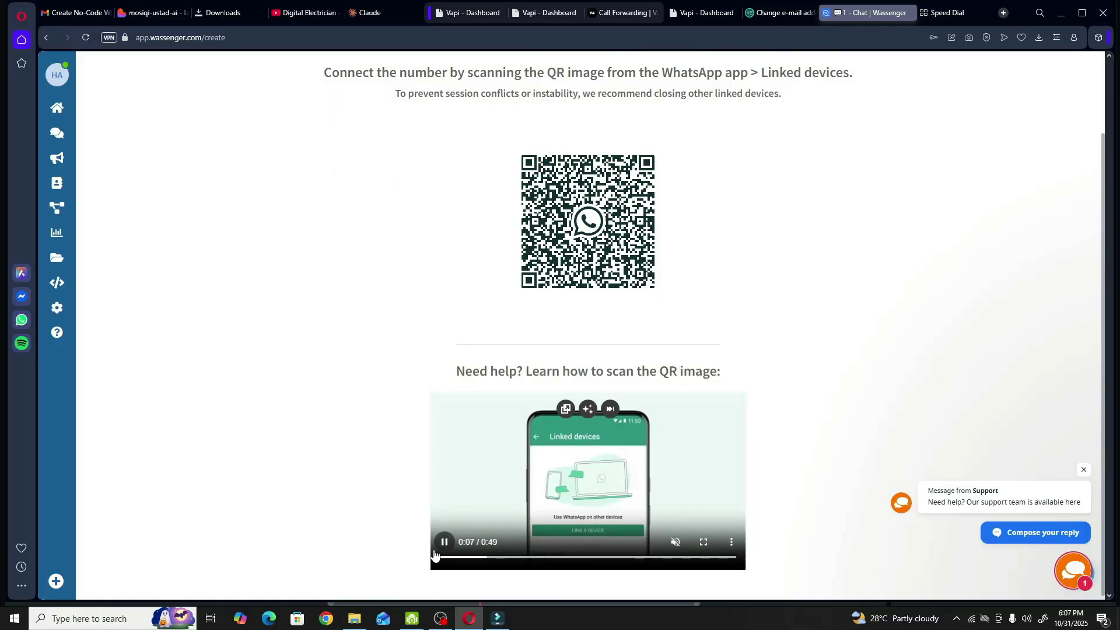
left_click(511, 534)
left_click(443, 541)
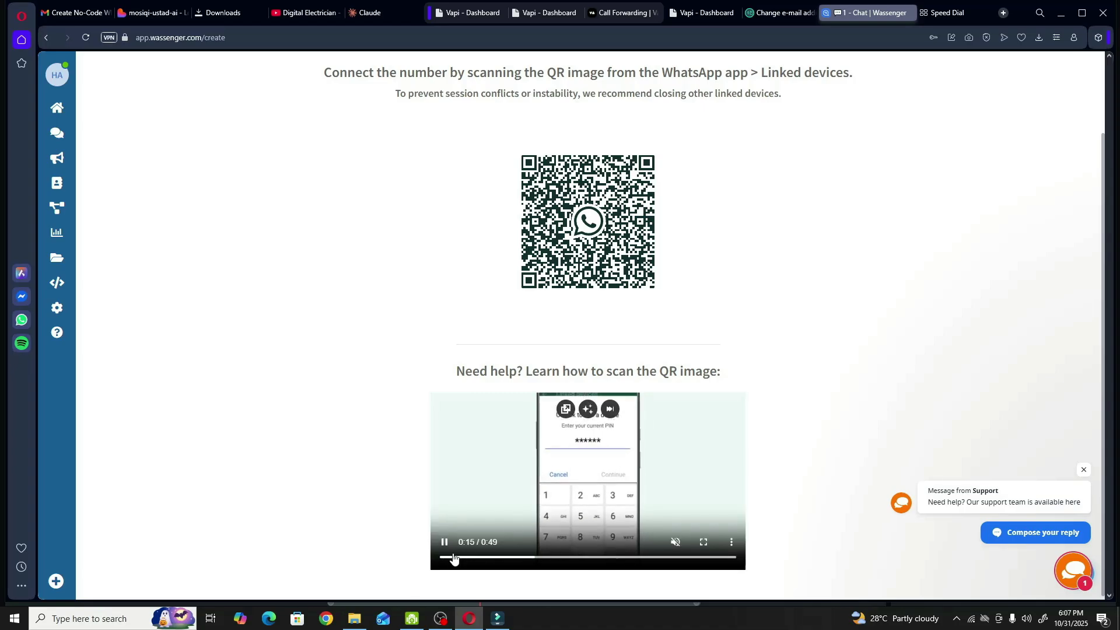
left_click(553, 546)
scroll(875, 520, "up", 2)
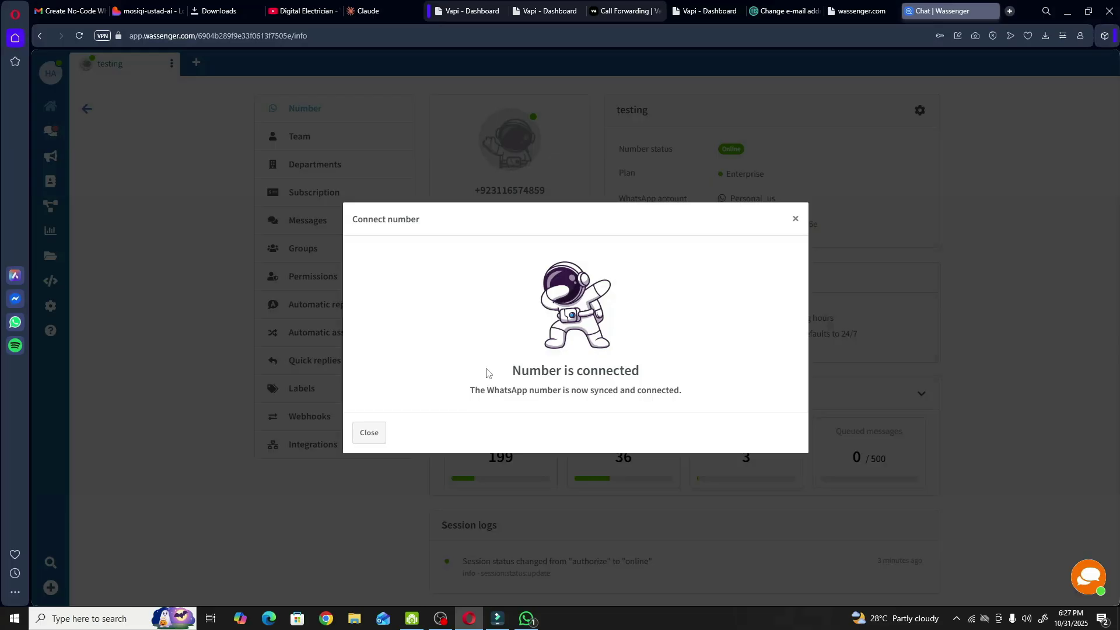
left_click(1028, 201)
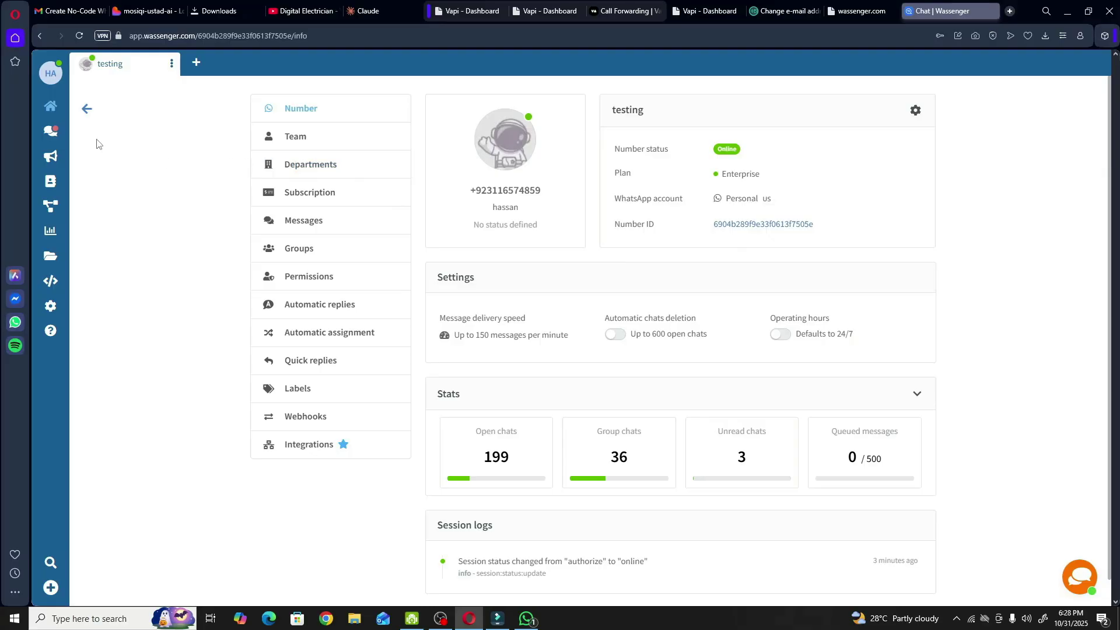
left_click(86, 109)
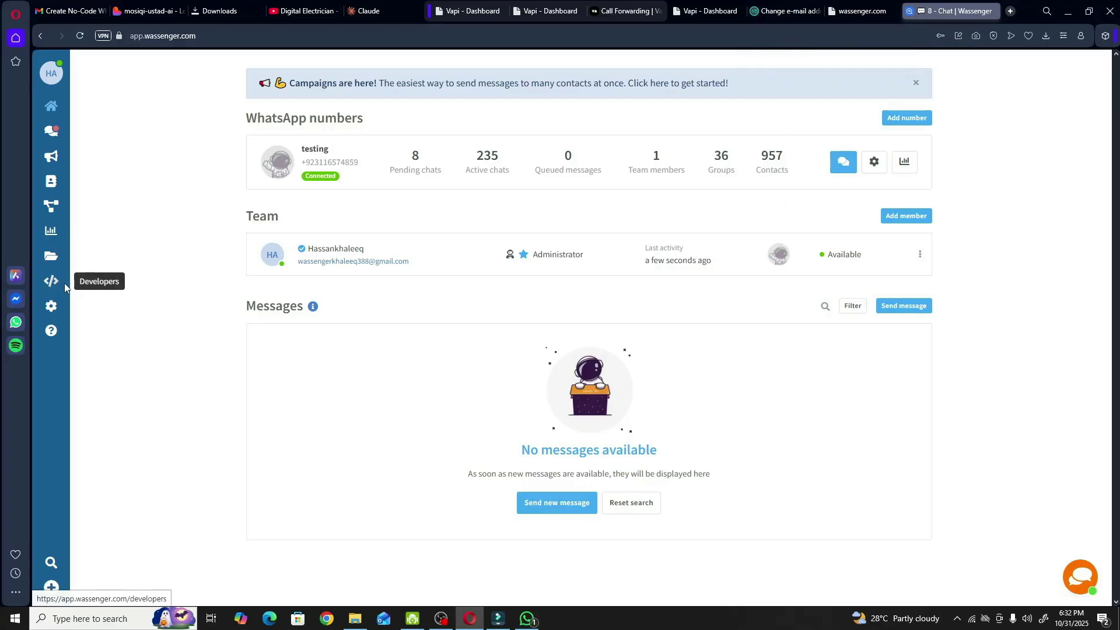
- Create a new webhook under Developers, fill its name from a saved suggestion, and select the remote URL field
left_click(53, 281)
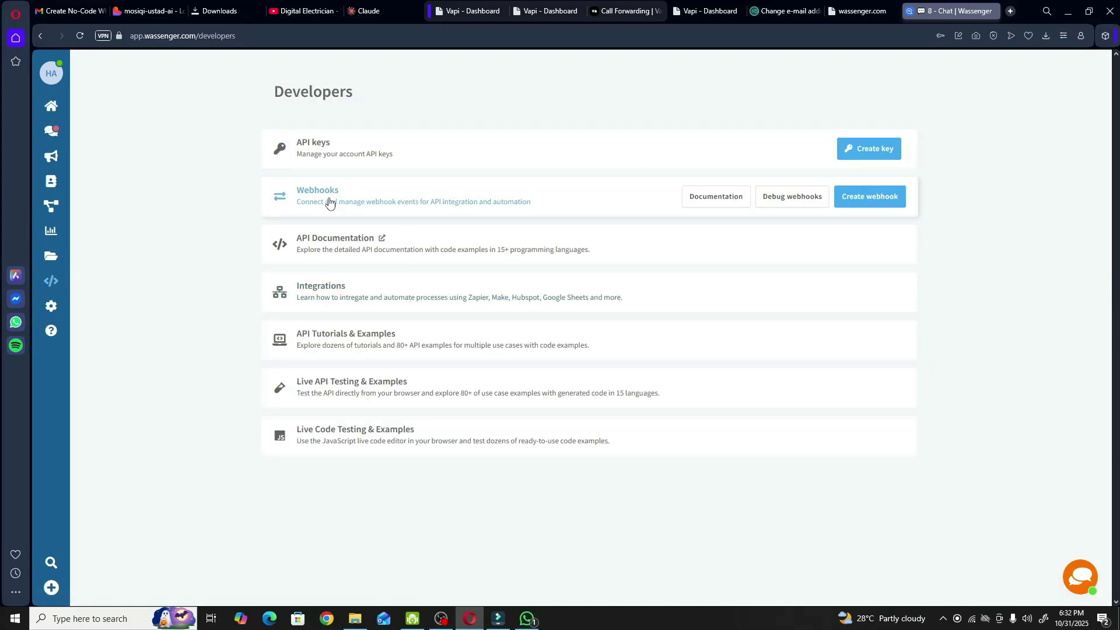
left_click(872, 200)
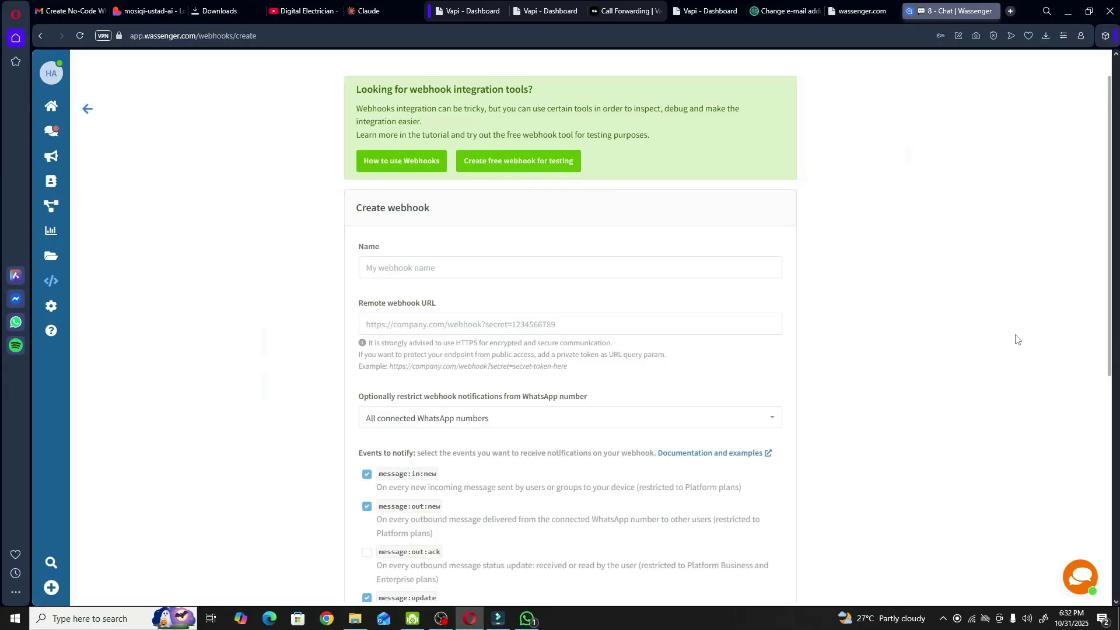
scroll(912, 364, "down", 3)
scroll(642, 344, "up", 3)
left_click(407, 268)
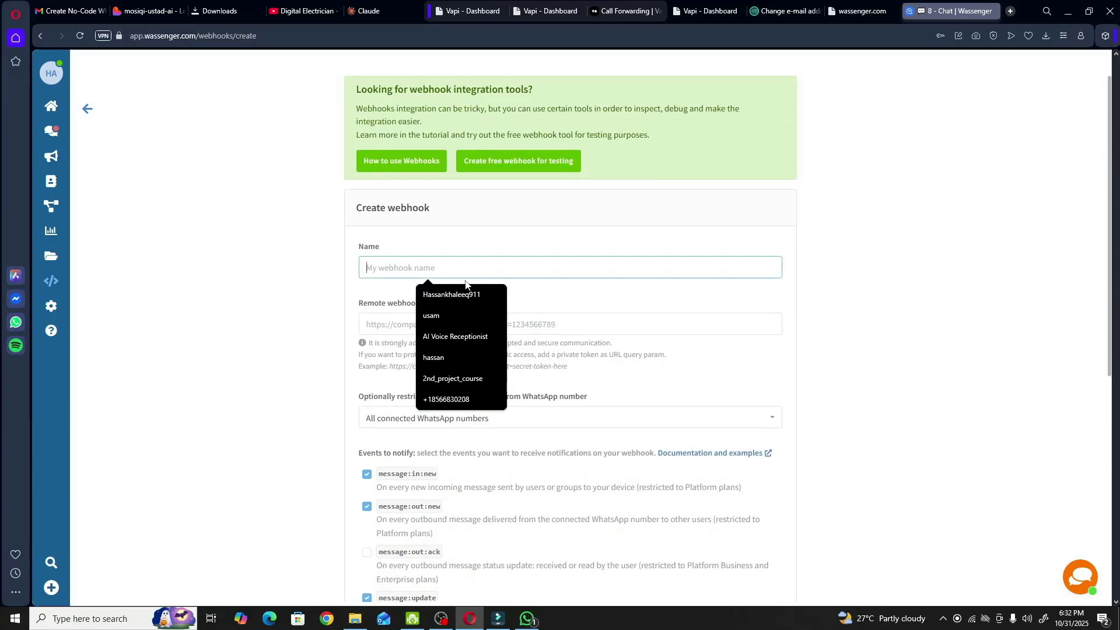
left_click(452, 295)
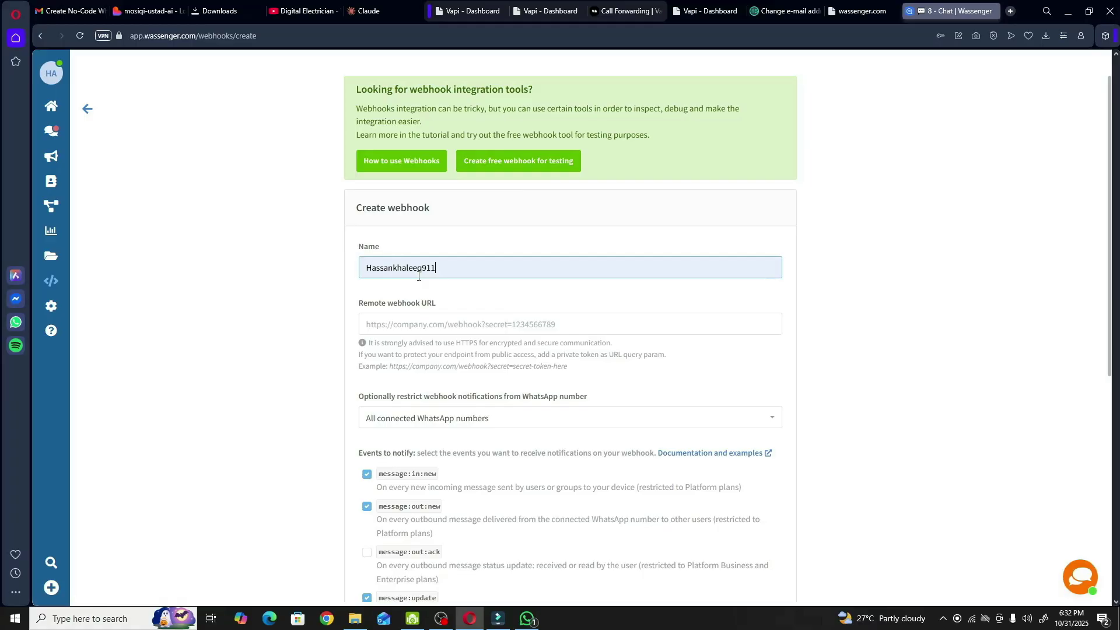
scroll(472, 265, "down", 2)
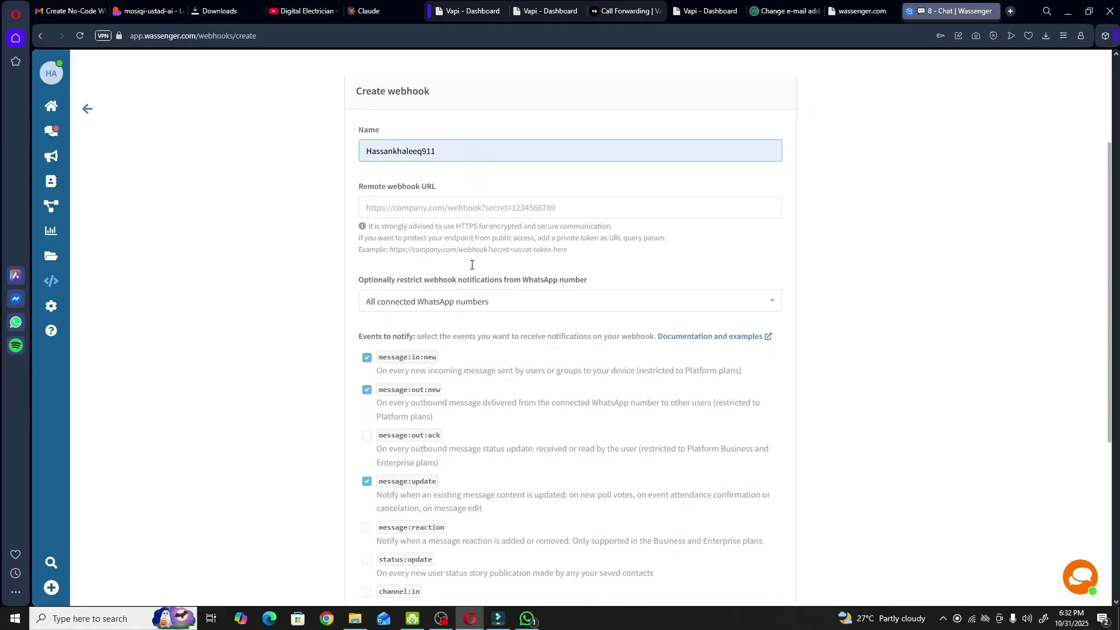
left_click(391, 214)
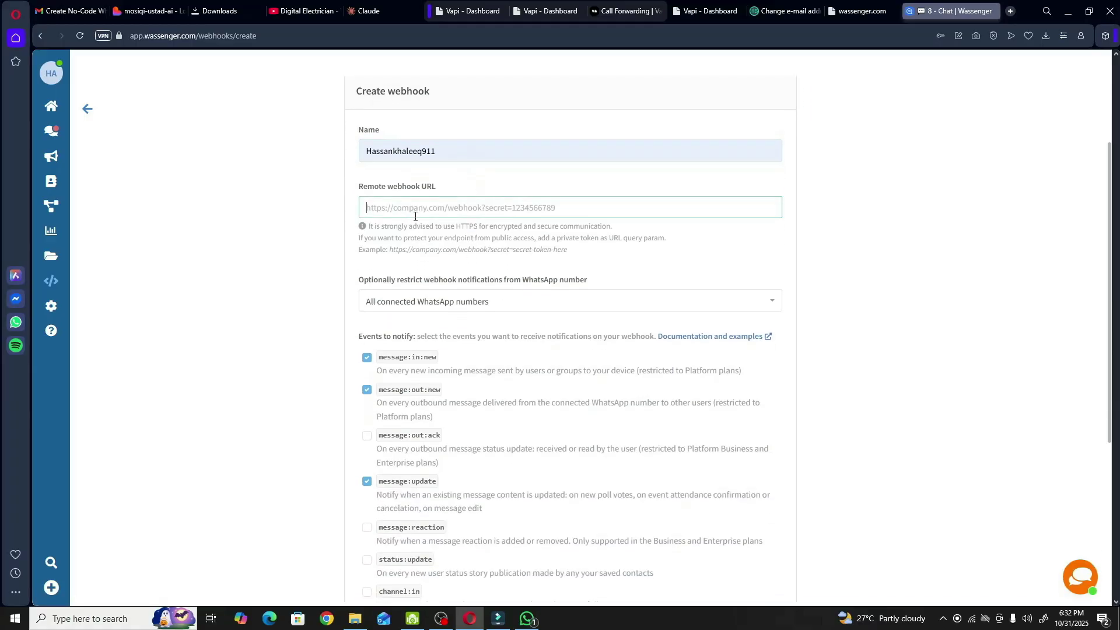
scroll(475, 265, "up", 2)
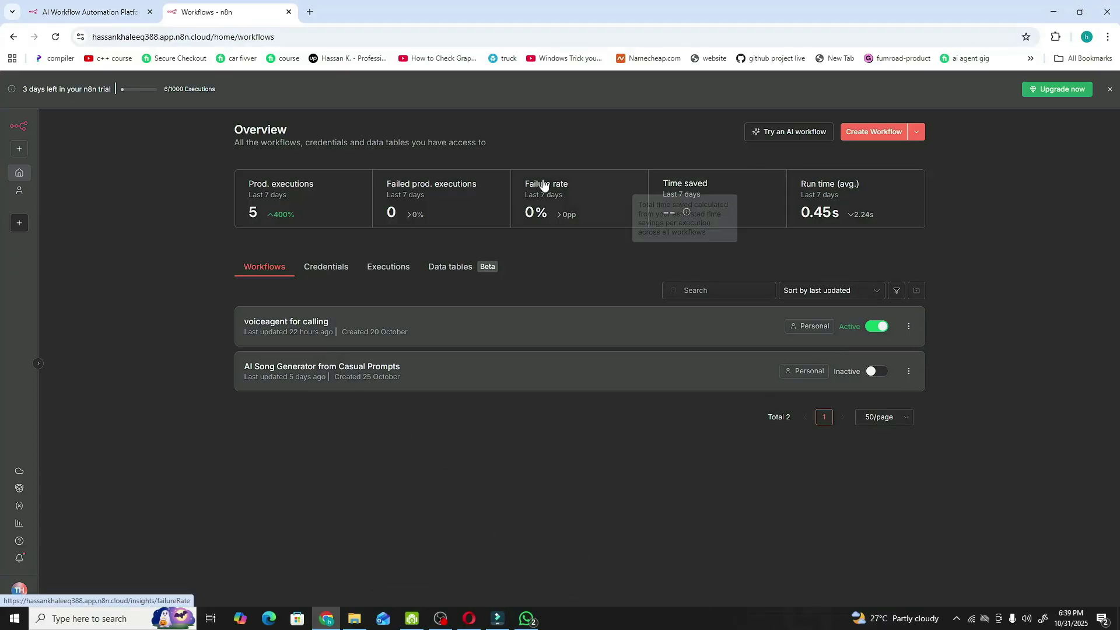
- Create a new blank workflow in the Personal project
left_click(26, 153)
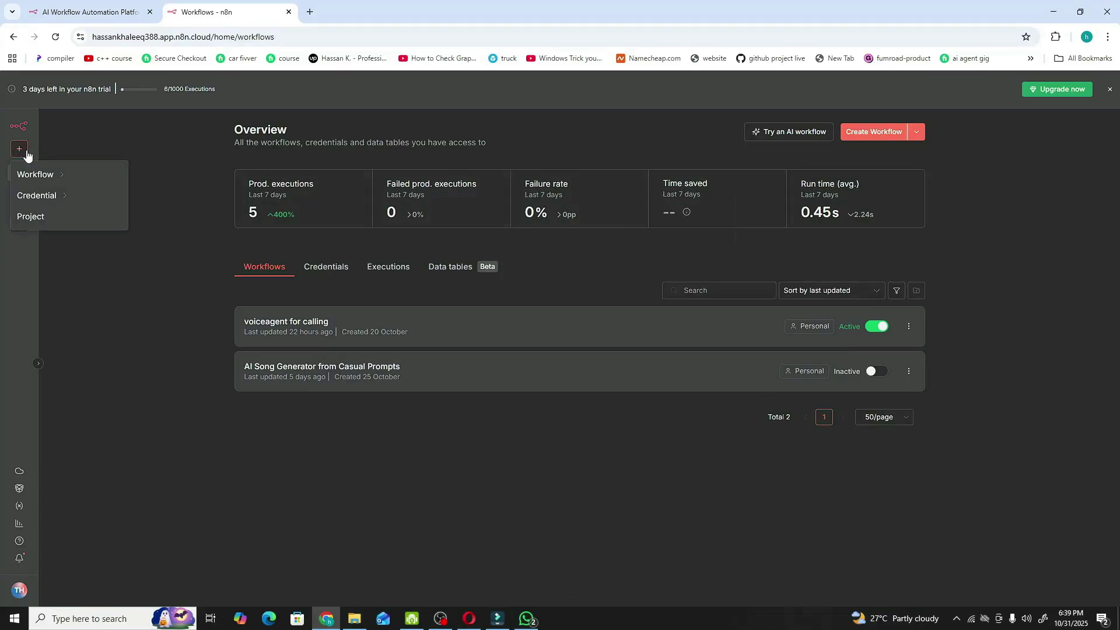
mouse_move(40, 173)
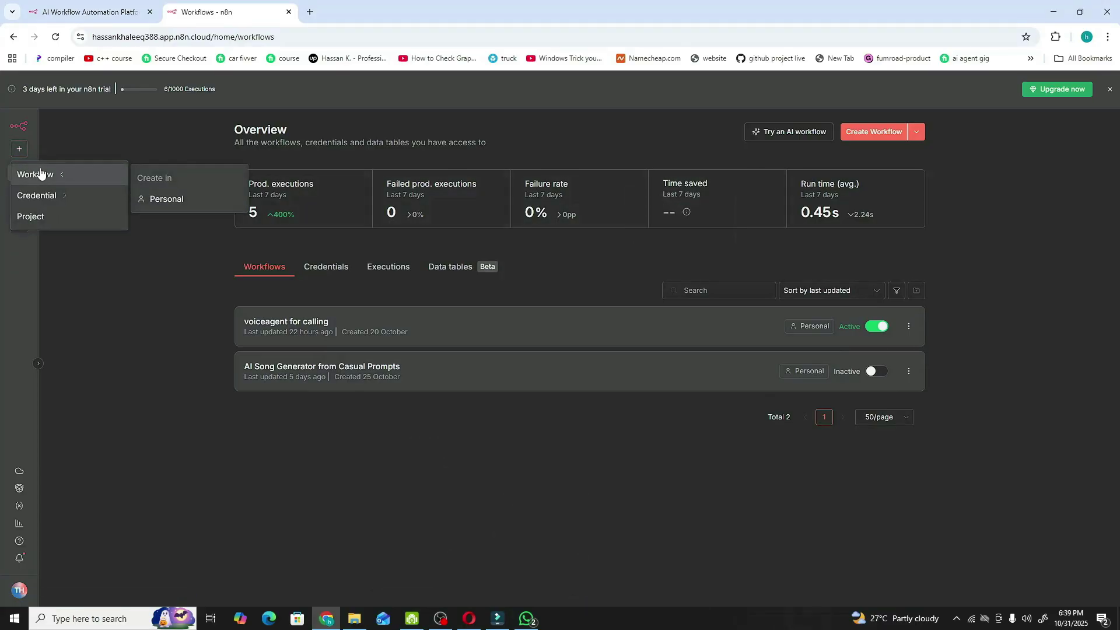
left_click(162, 198)
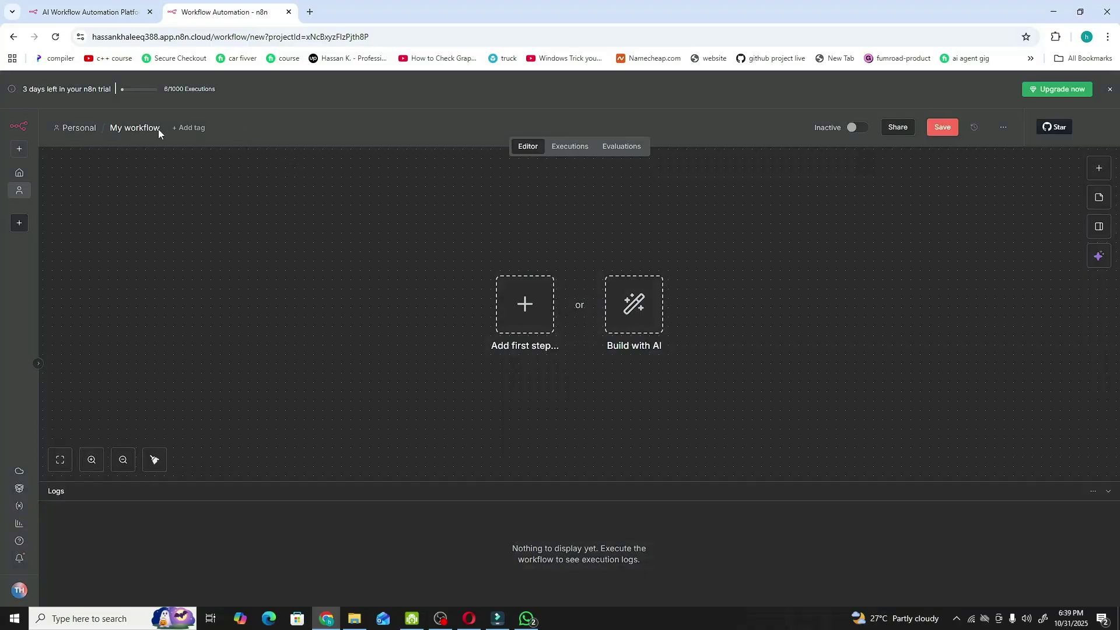
left_click(149, 128)
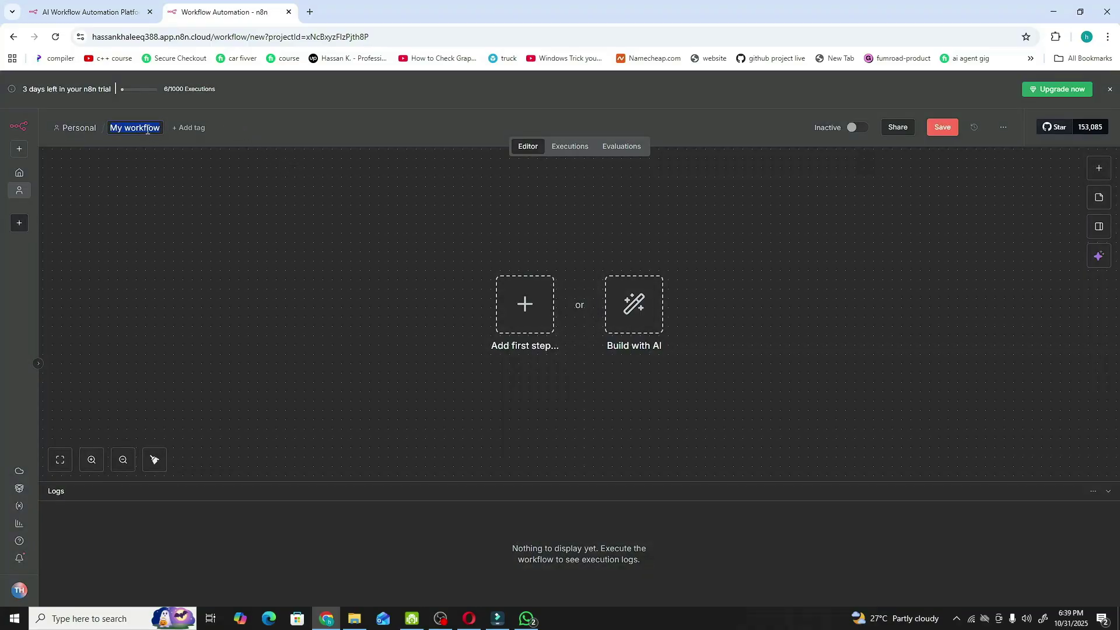
- Rename the workflow from 'My workflow' to 'testing' and save it
key("BackSpace")
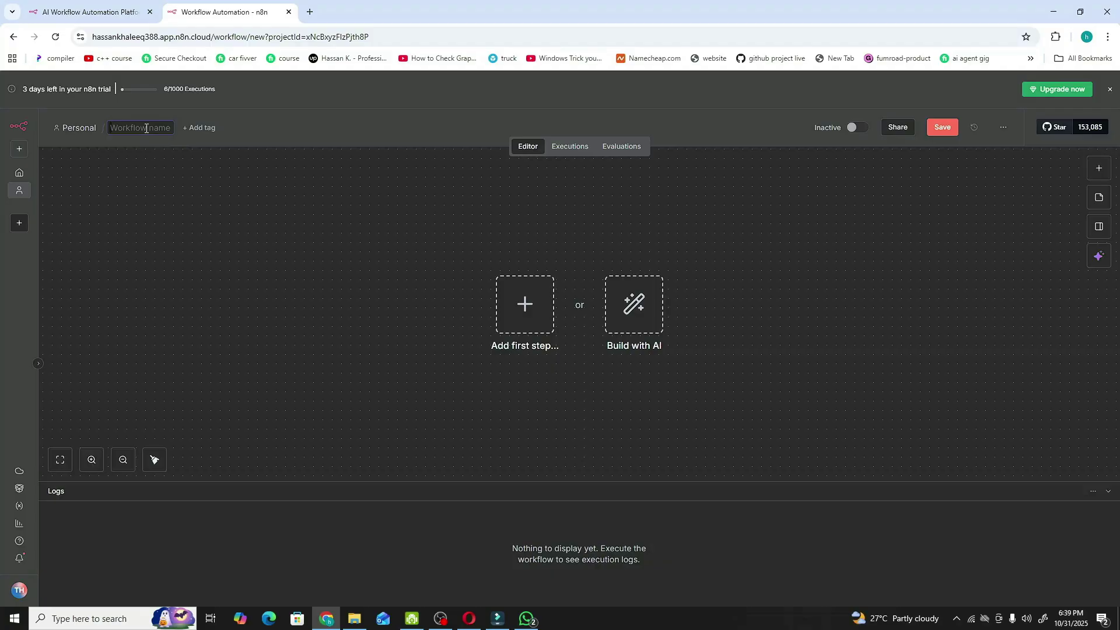
type("testing")
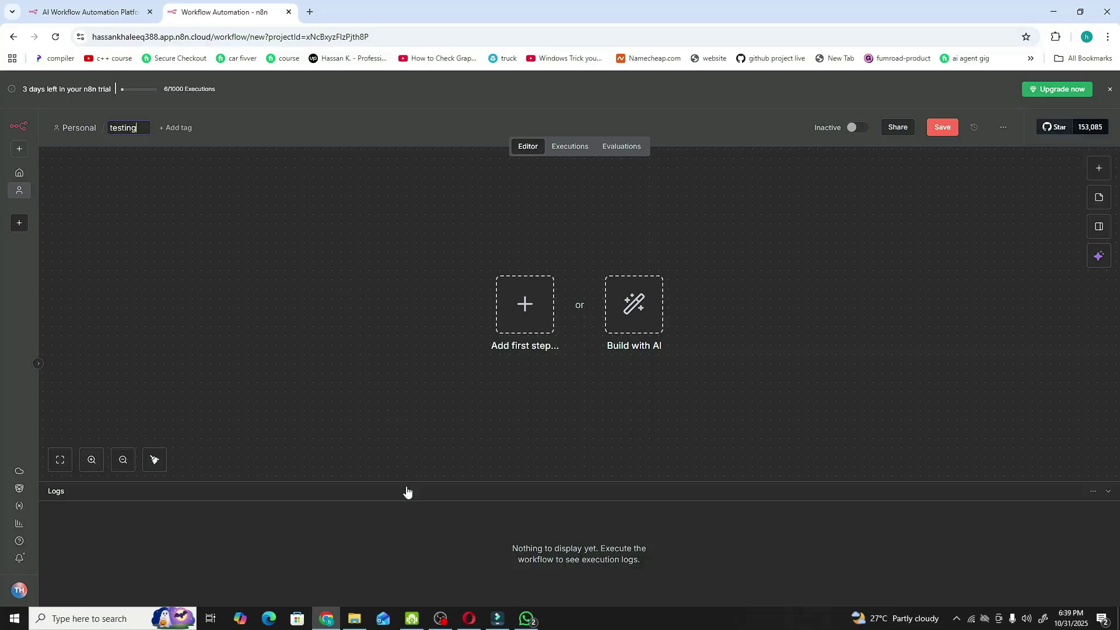
key("Return")
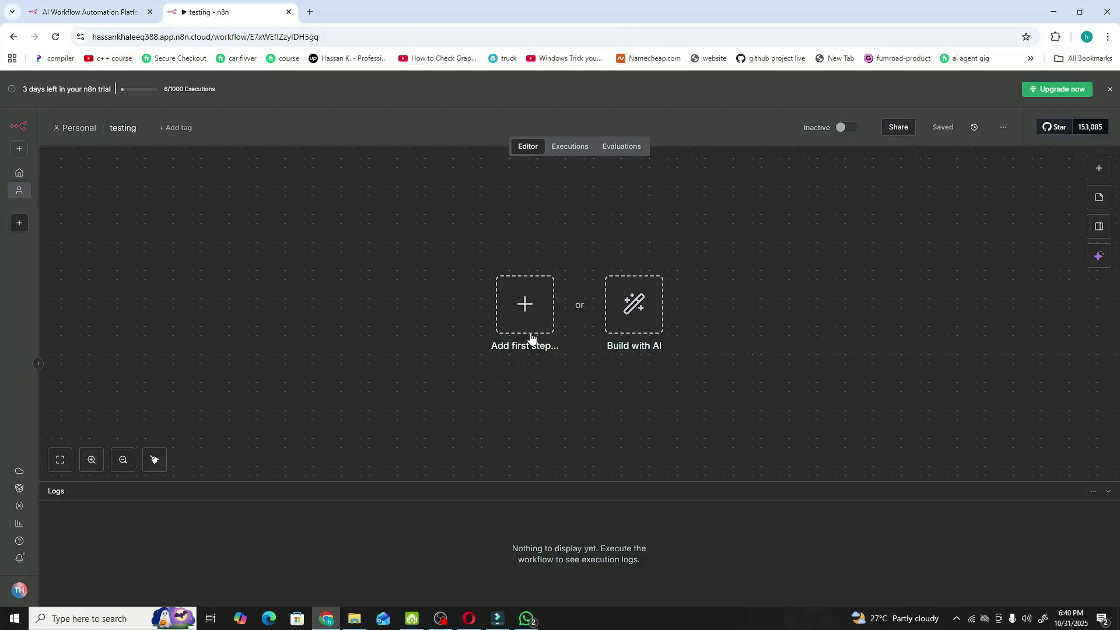
- Add a Webhook trigger as the workflow's first step
left_click(525, 306)
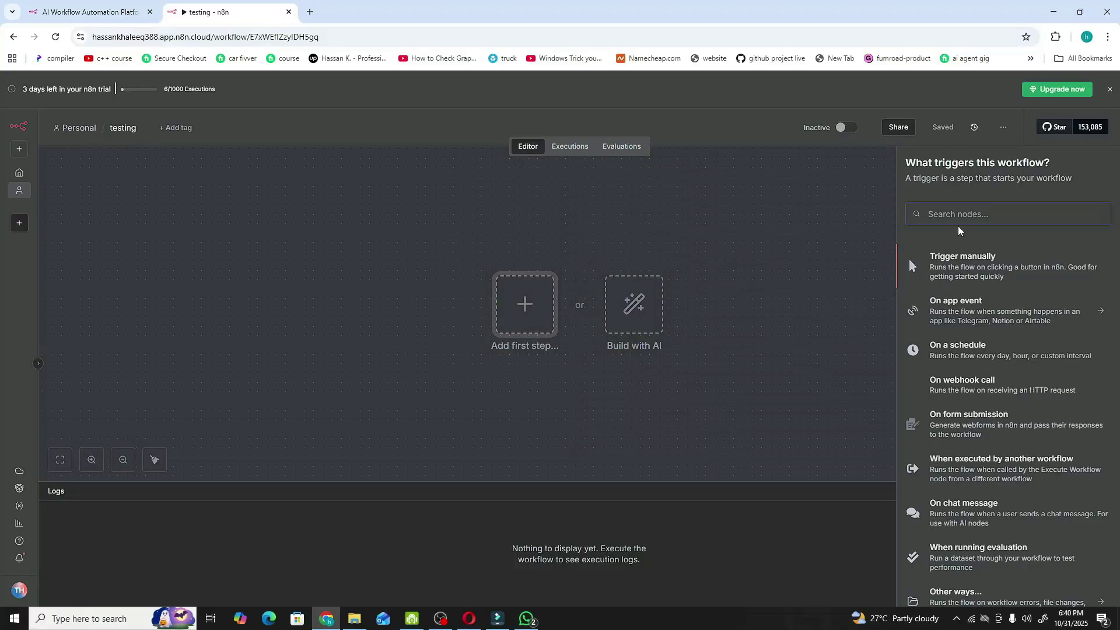
type("web")
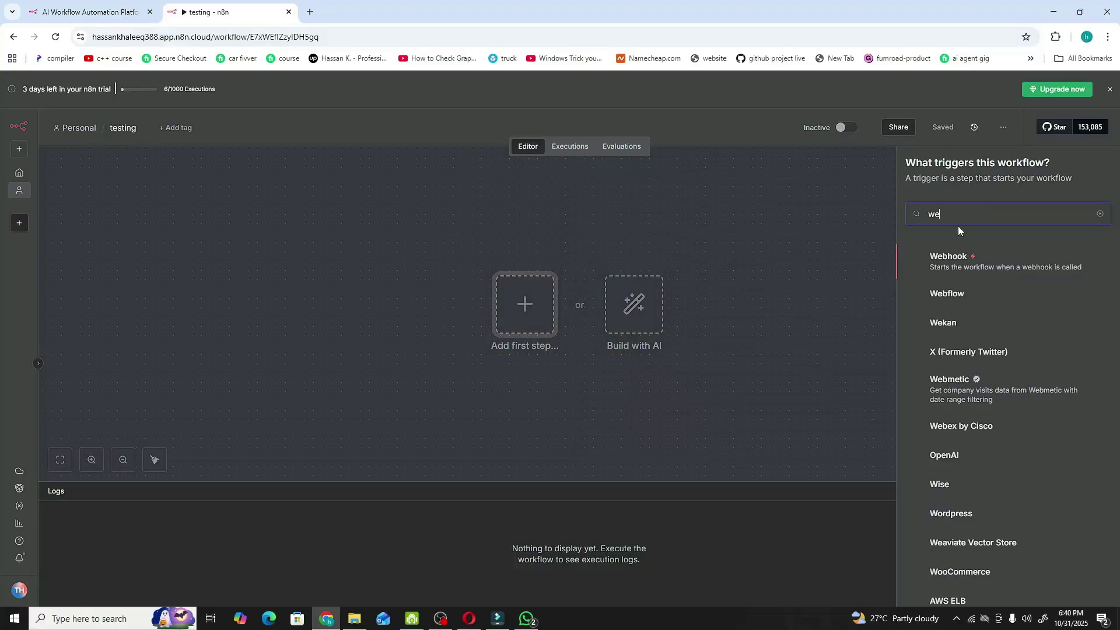
left_click(976, 257)
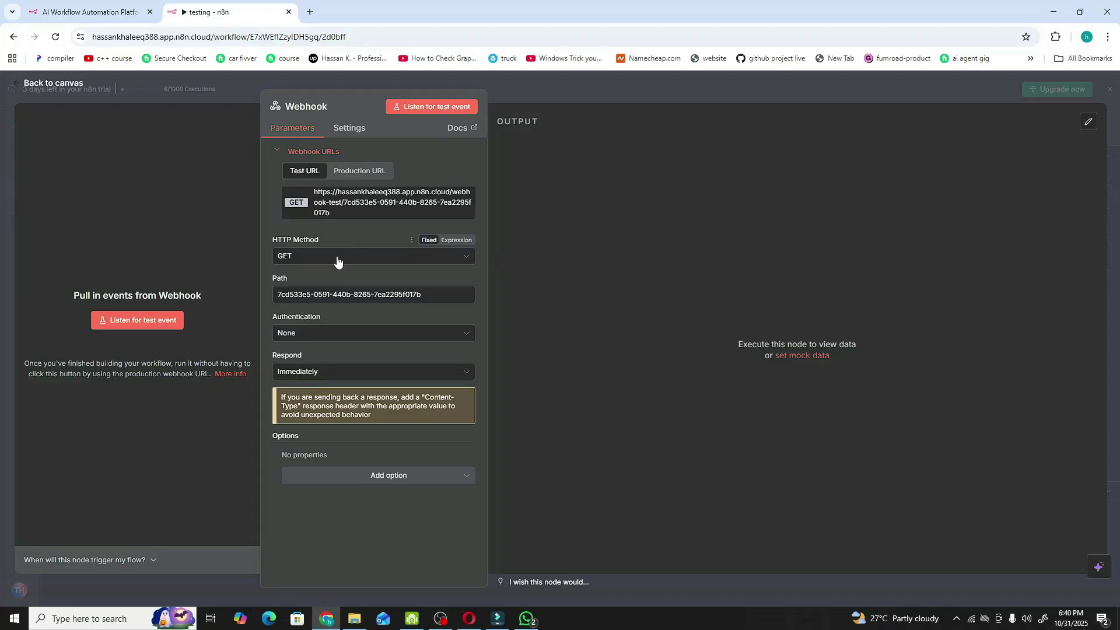
- Set the webhook to POST with path 'testing' and copy its test URL
left_click(358, 259)
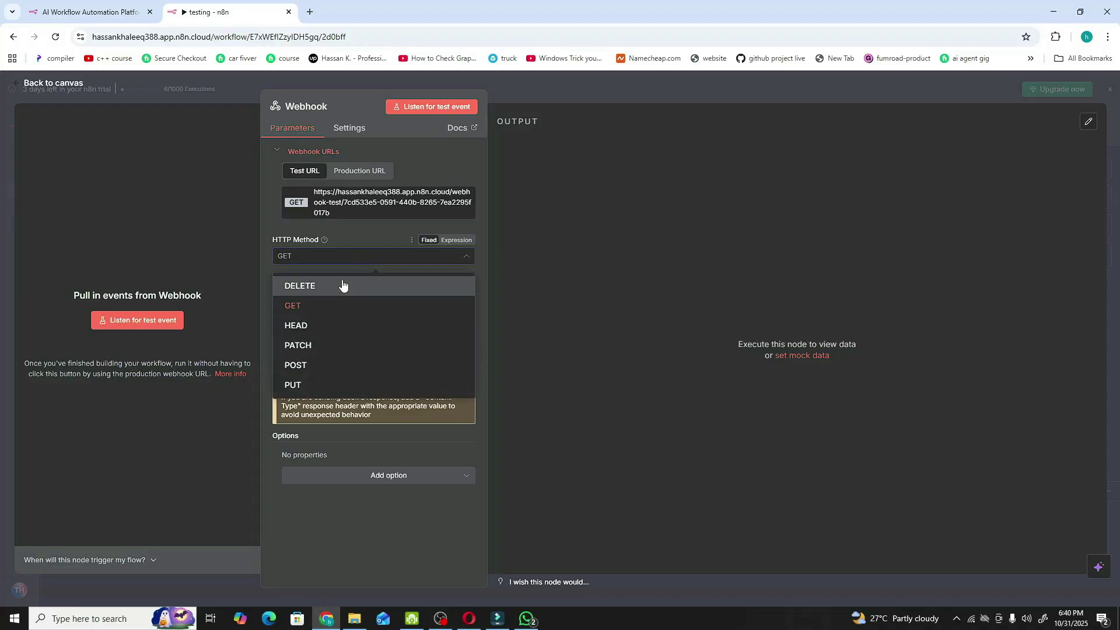
left_click(332, 366)
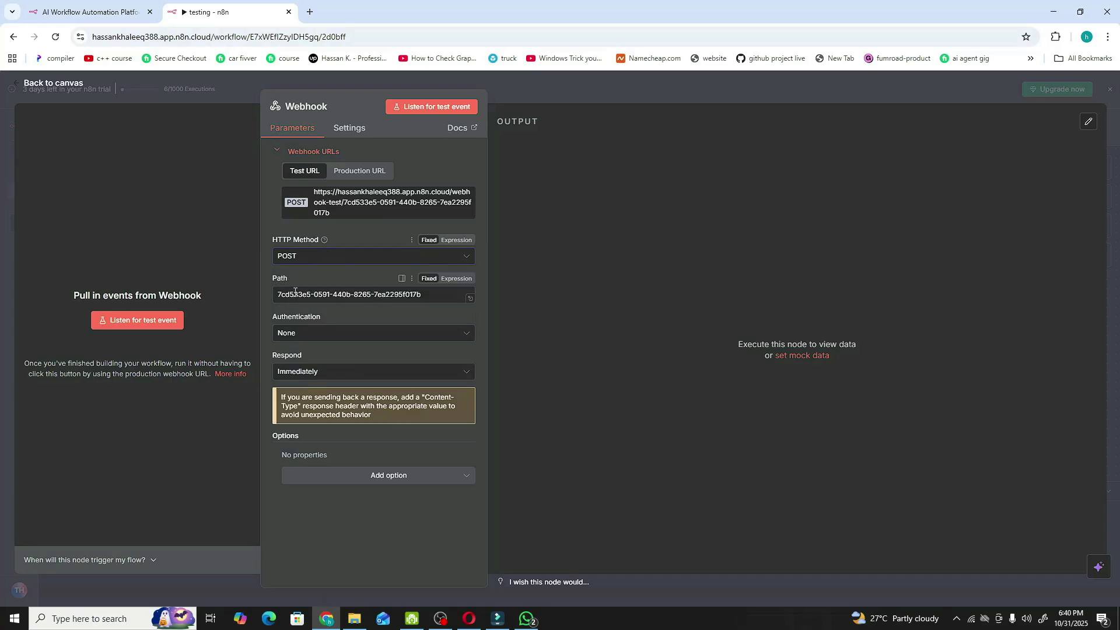
triple_click(347, 293)
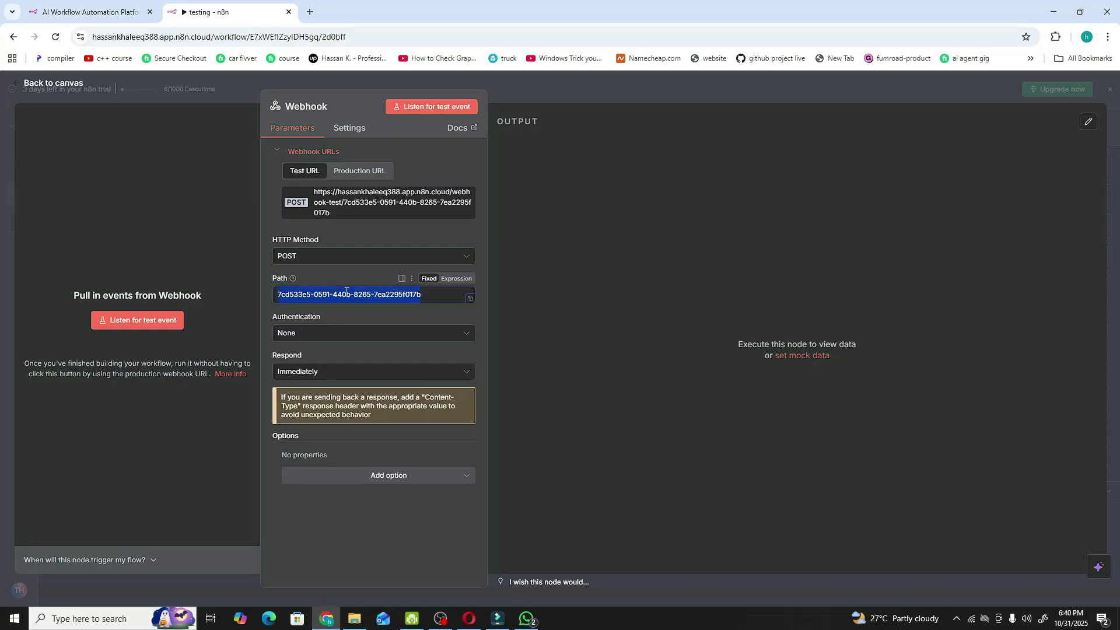
key("BackSpace")
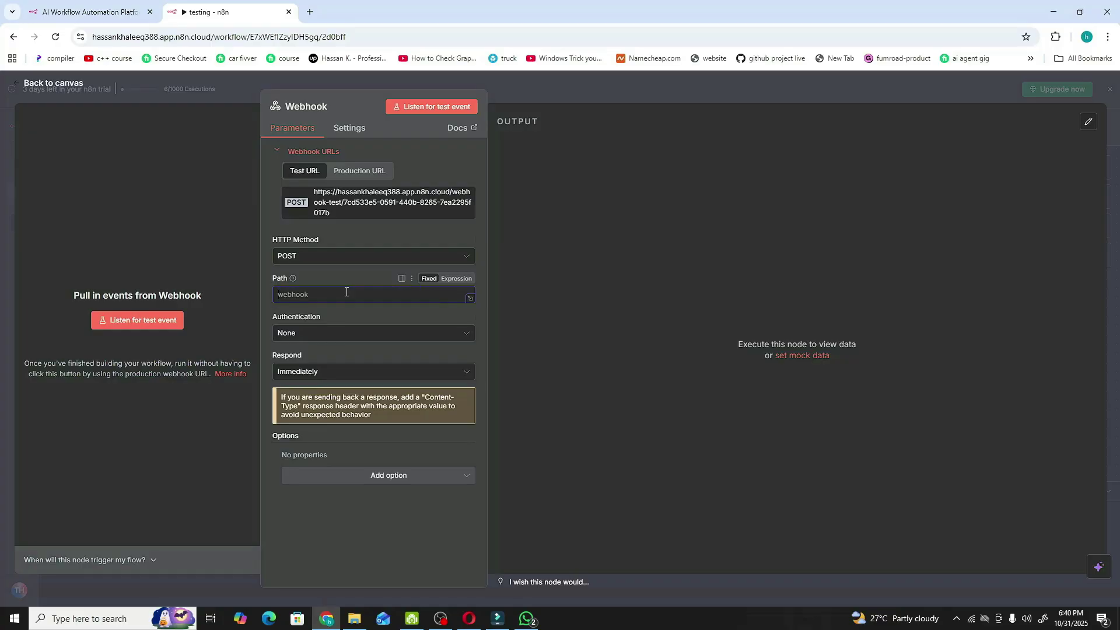
type("testing")
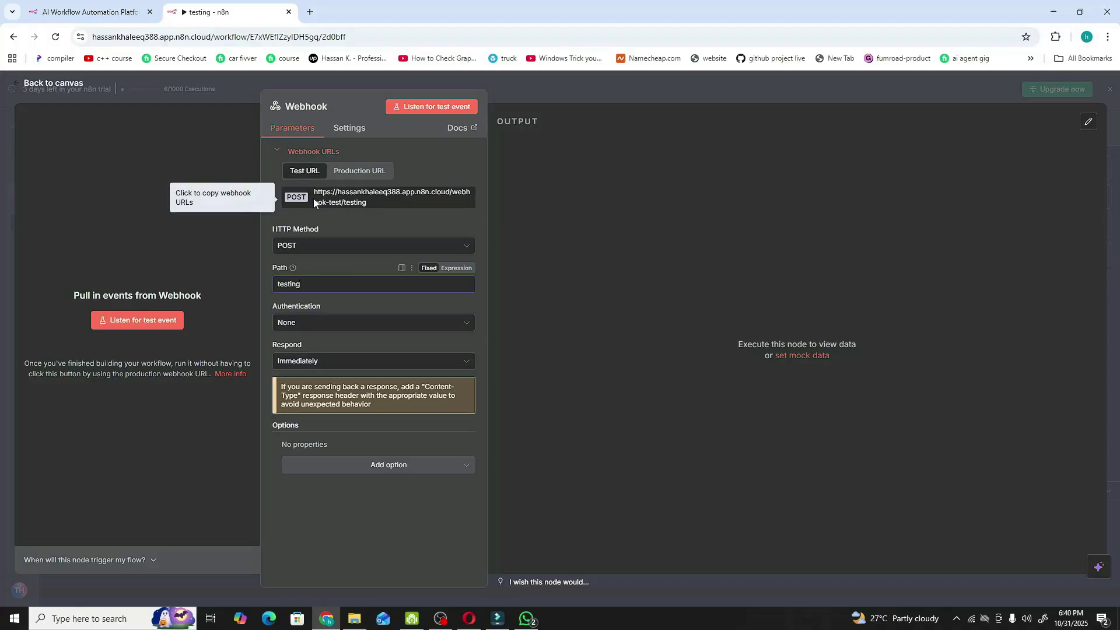
left_click(356, 198)
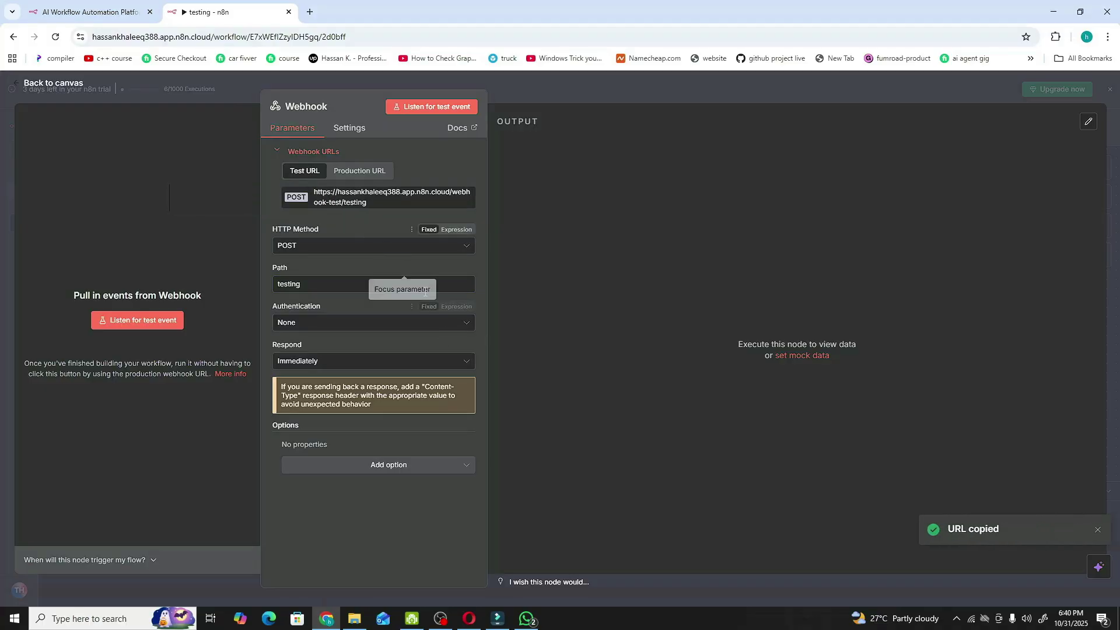
left_click(469, 619)
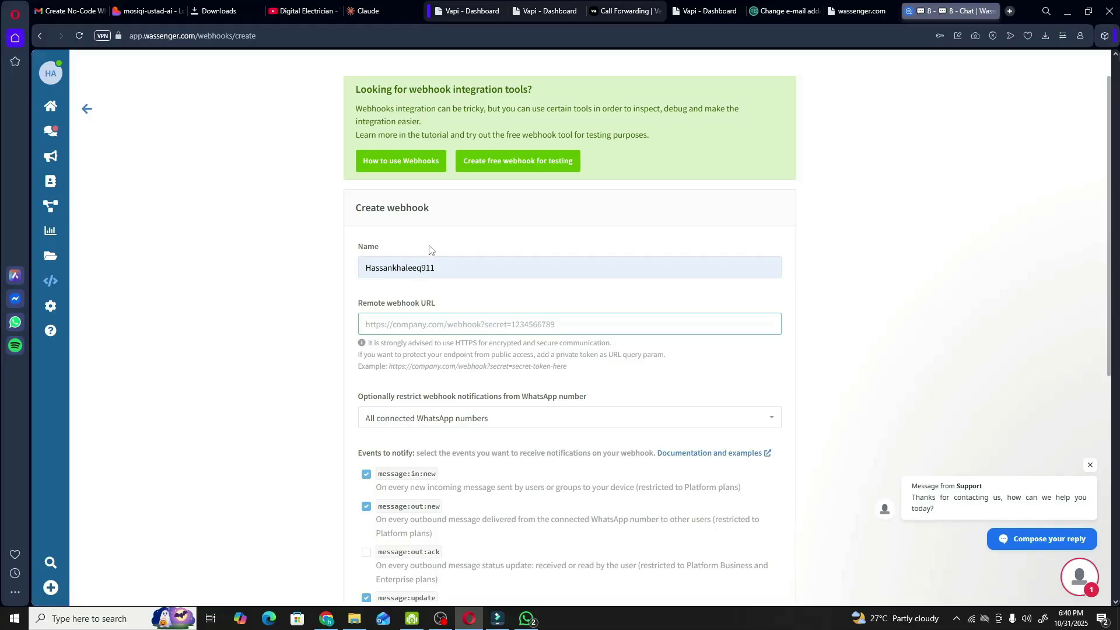
- Paste the n8n test webhook URL into Wassenger's remote webhook URL field
key("ctrl+v")
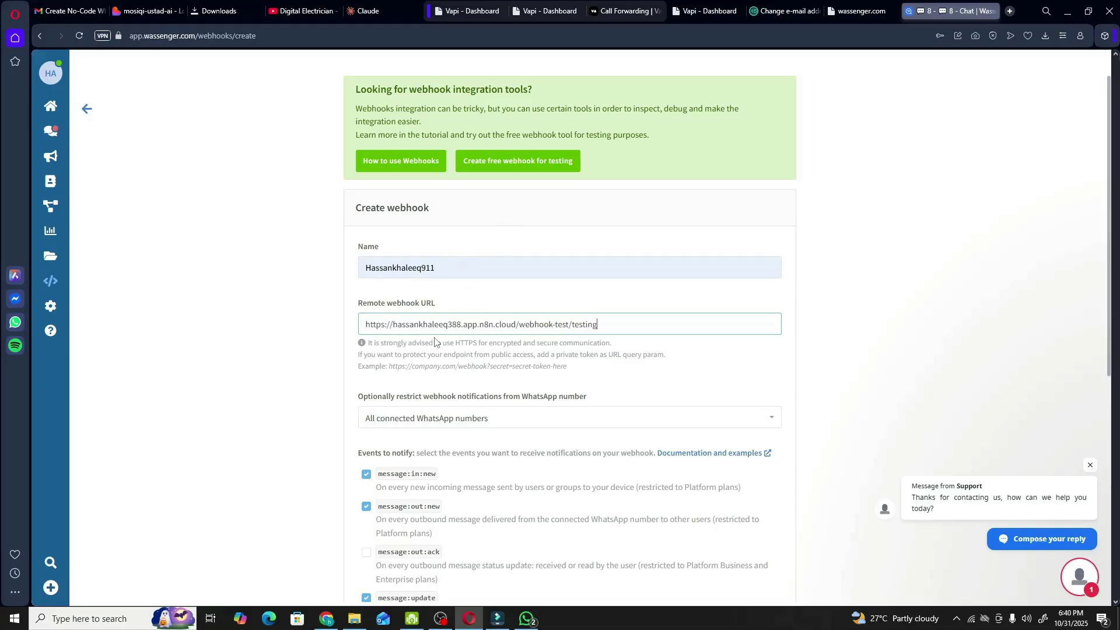
key("alt+Tab")
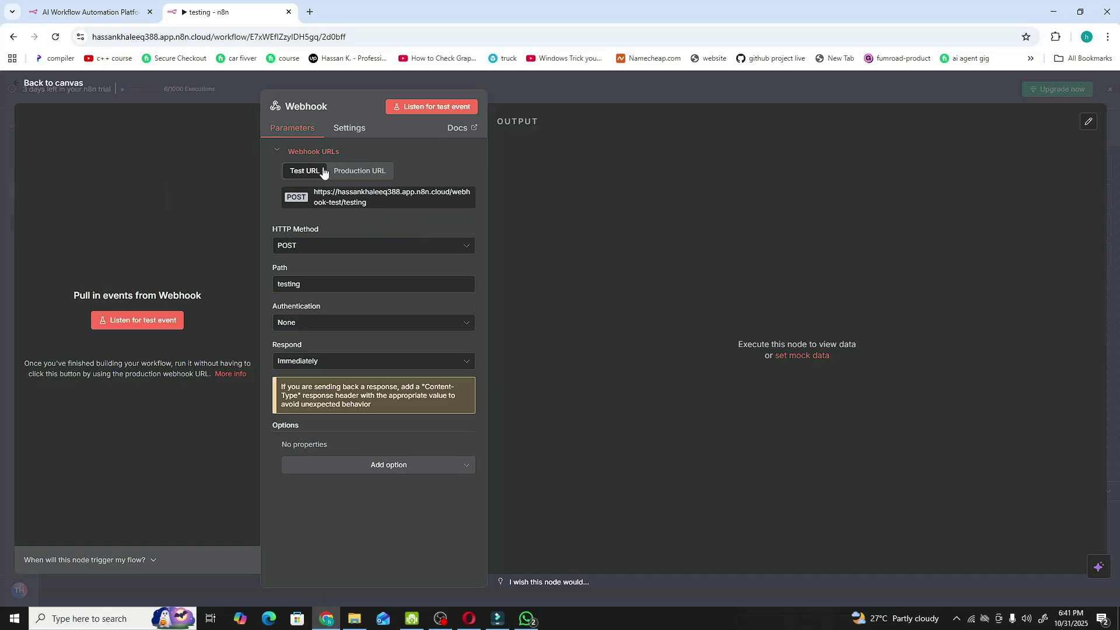
left_click(321, 197)
key("alt+Tab")
key("ctrl+v")
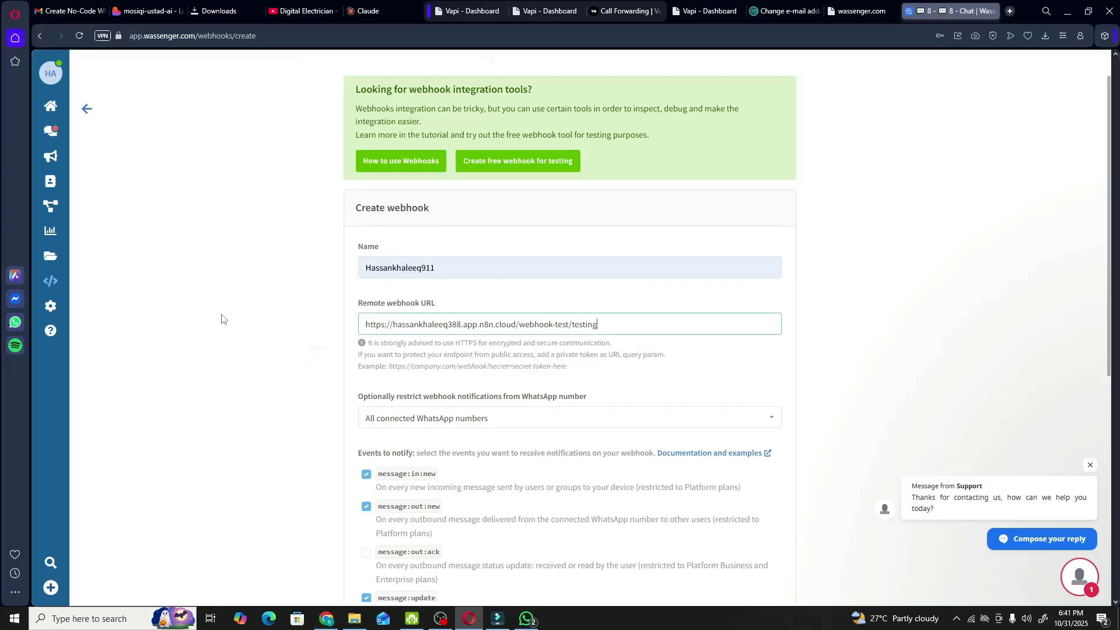
left_click_drag(361, 325, 685, 322)
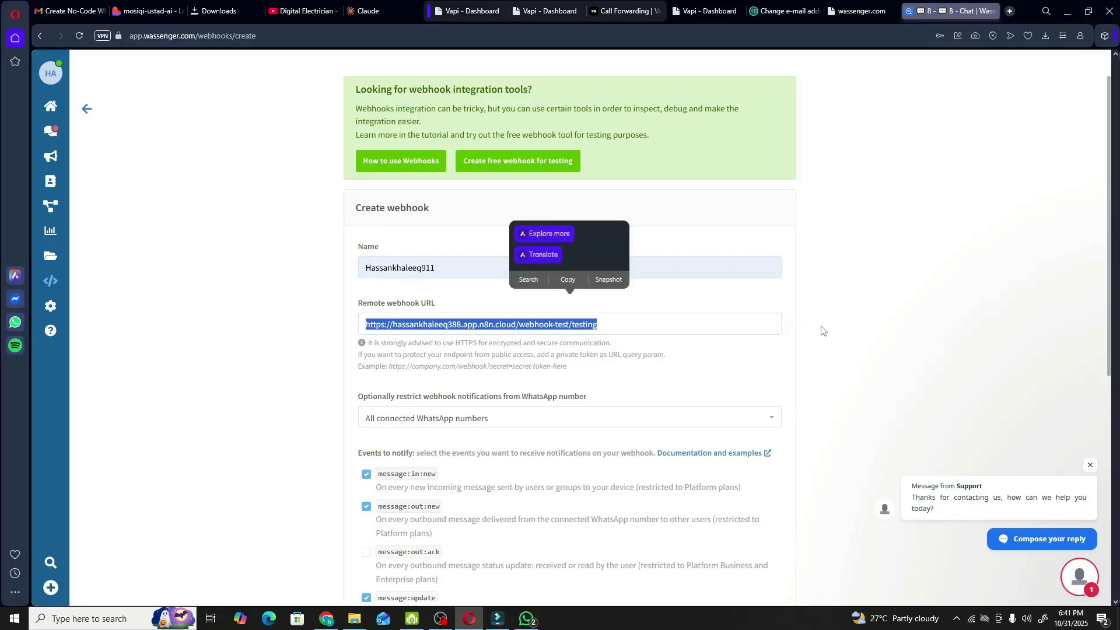
- Uncheck message:update and create the webhook with message:in:new and message:out:new events
scroll(613, 344, "down", 4)
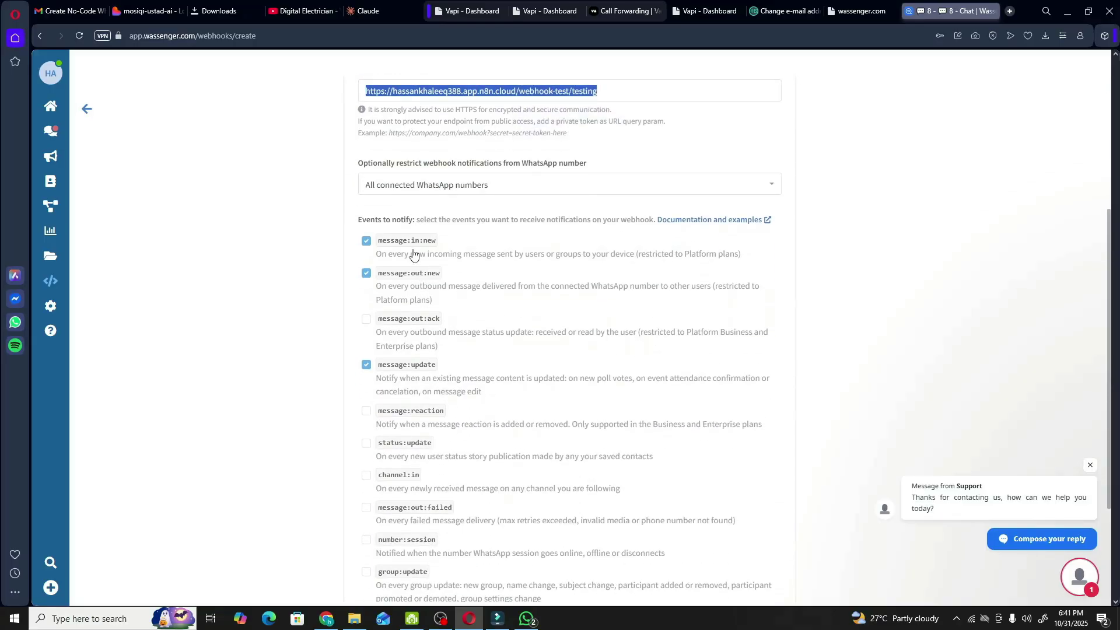
scroll(542, 245, "down", 1)
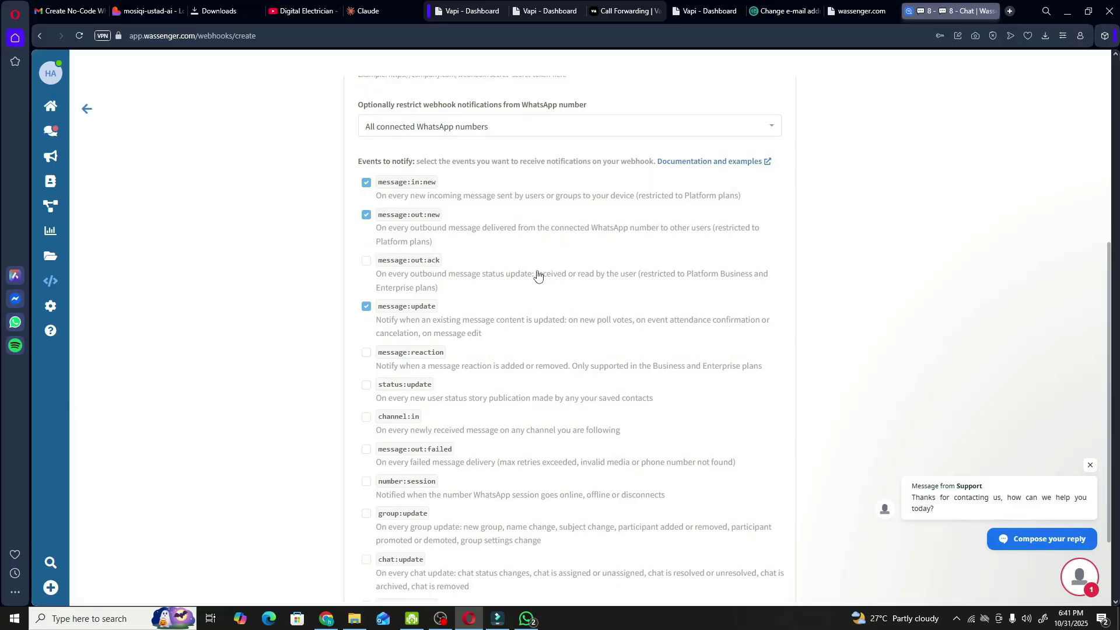
scroll(538, 276, "up", 2)
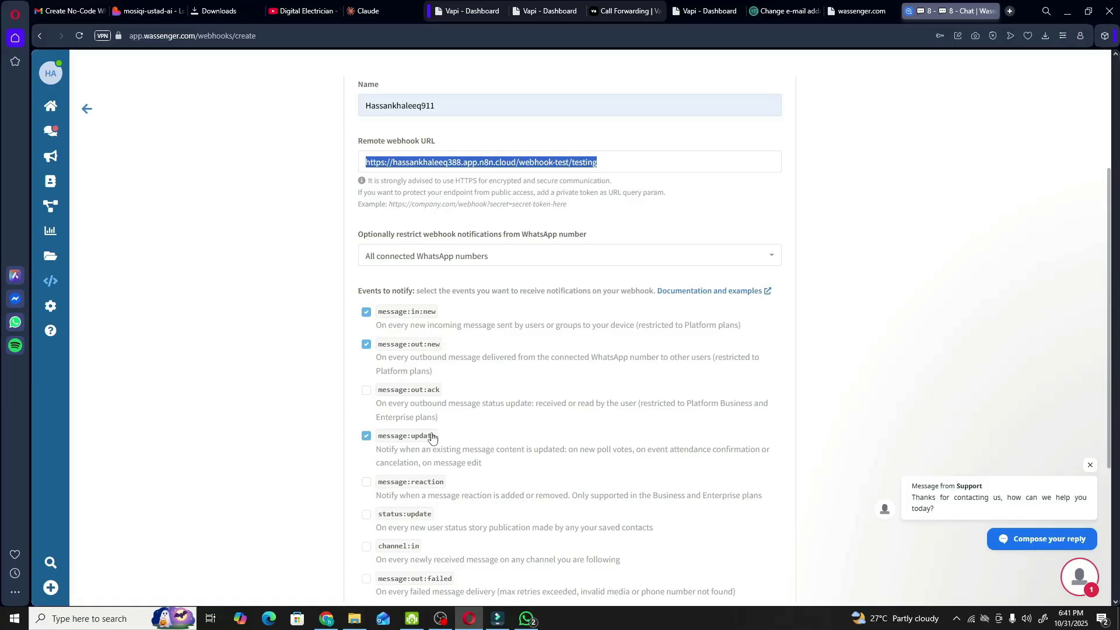
left_click(364, 439)
scroll(634, 203, "down", 1)
scroll(634, 202, "down", 4)
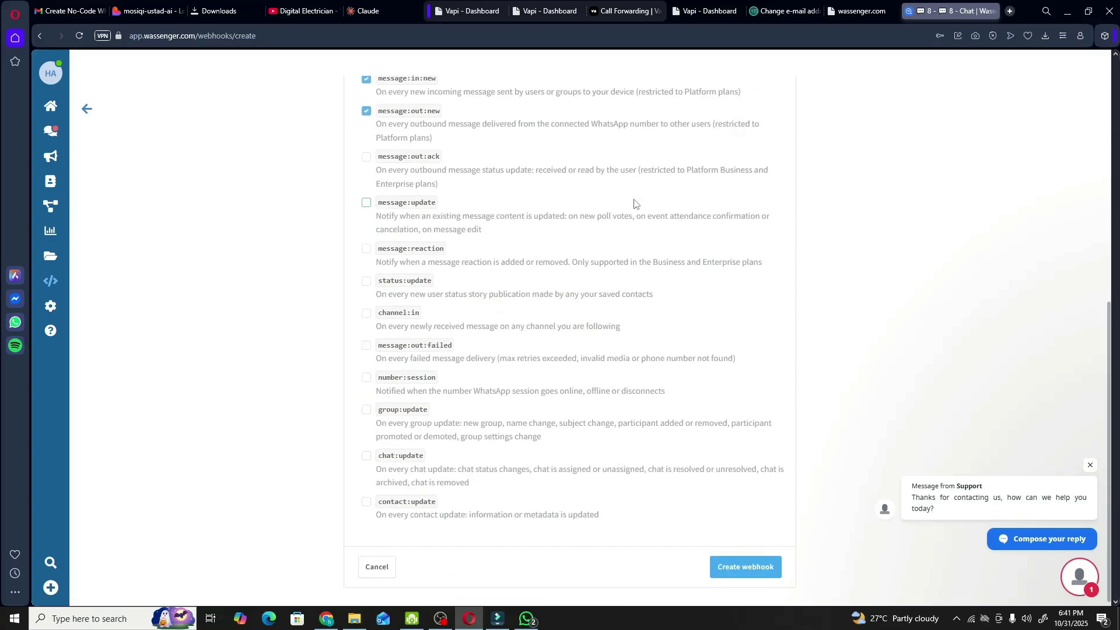
left_click(744, 575)
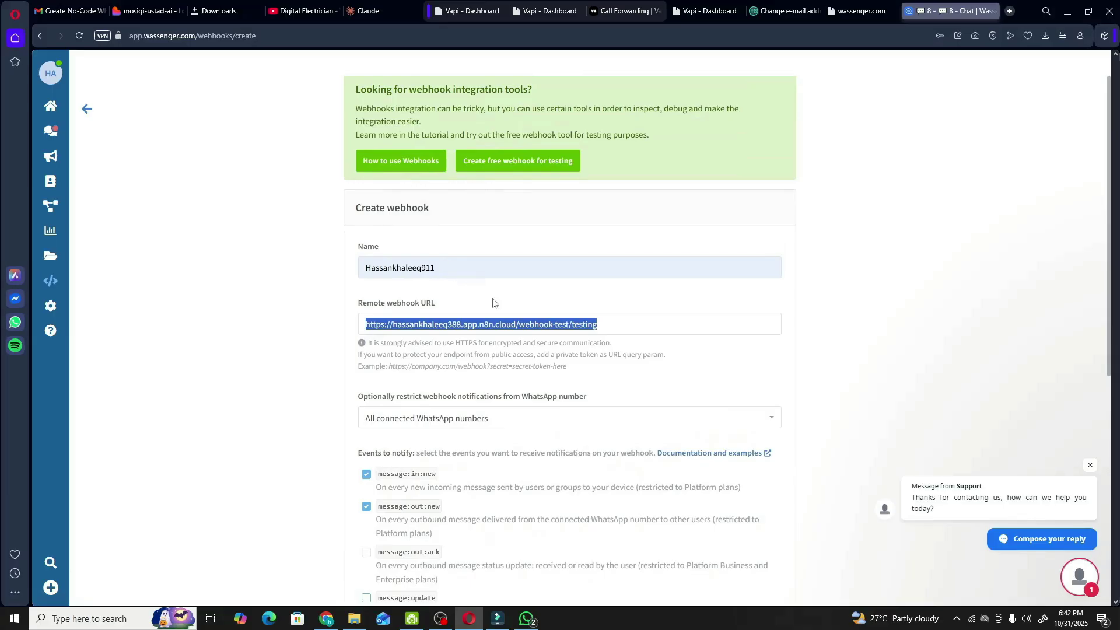
scroll(492, 302, "down", 5)
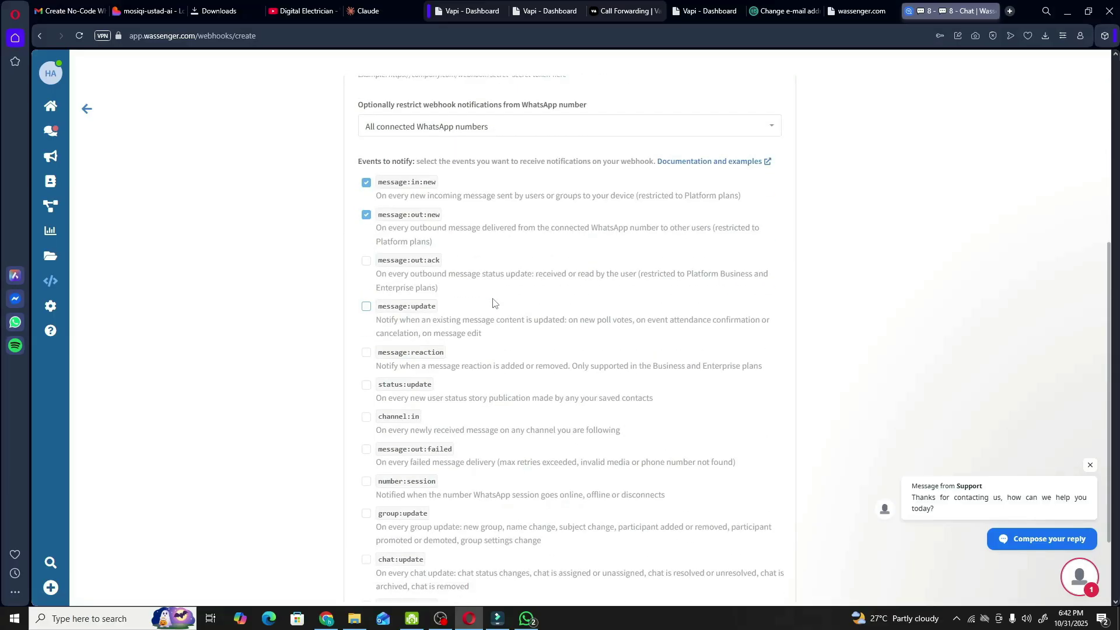
scroll(493, 303, "down", 2)
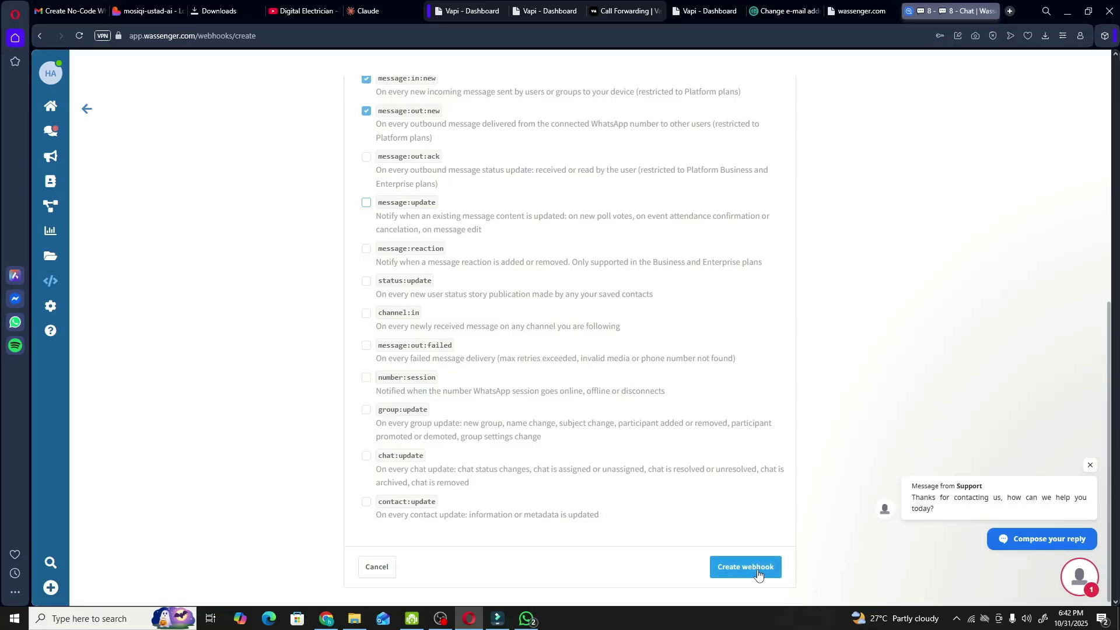
left_click(757, 572)
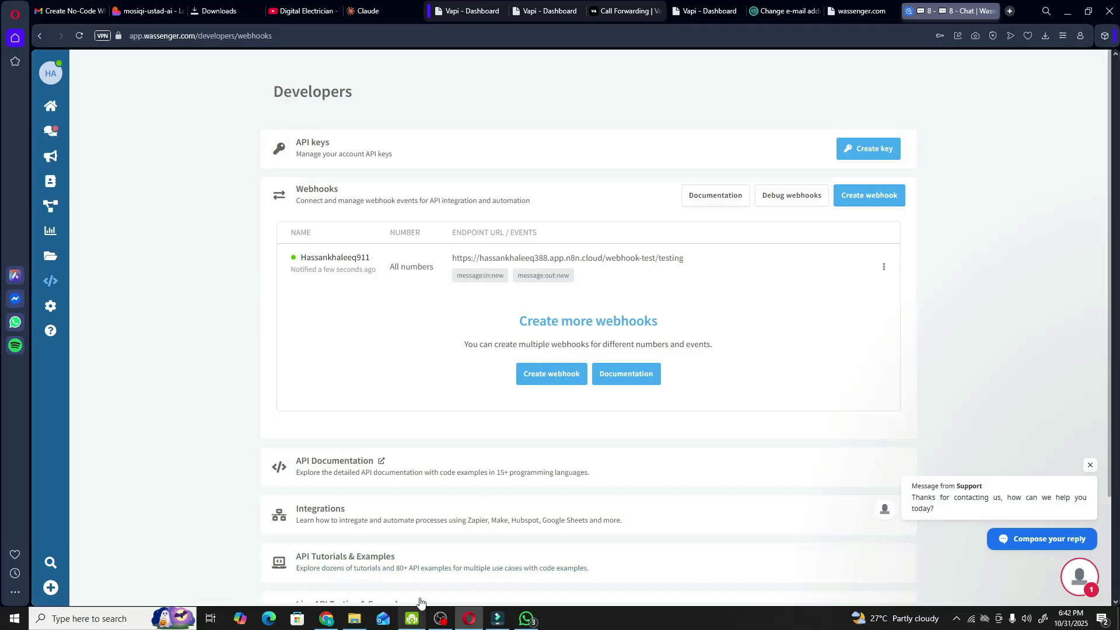
left_click(326, 619)
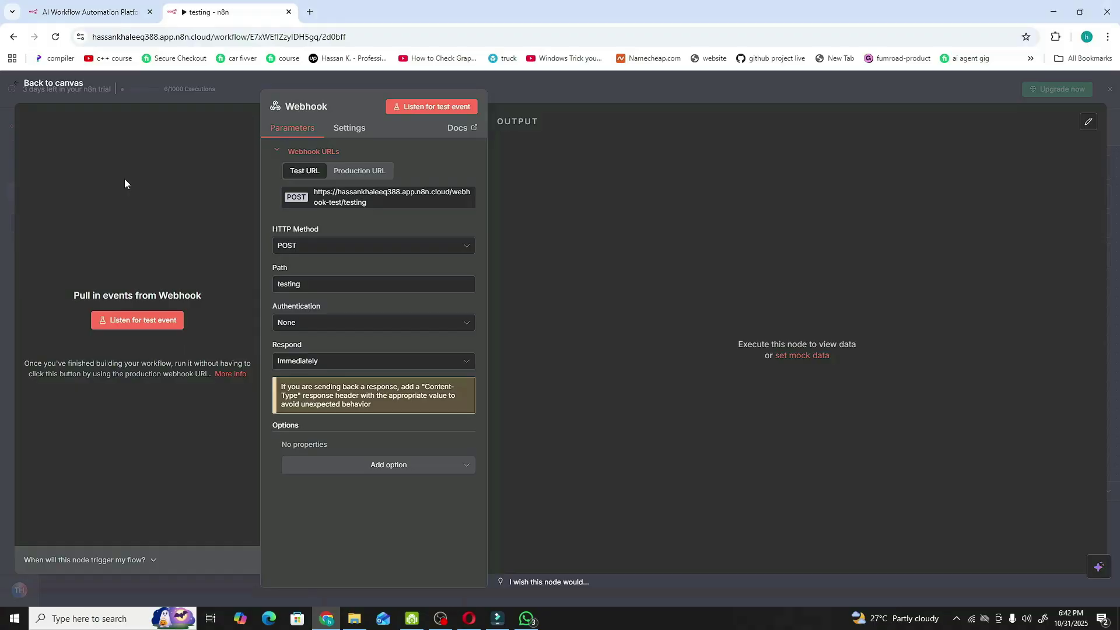
- Return to the canvas and execute the workflow so the webhook awaits a test call
left_click(56, 88)
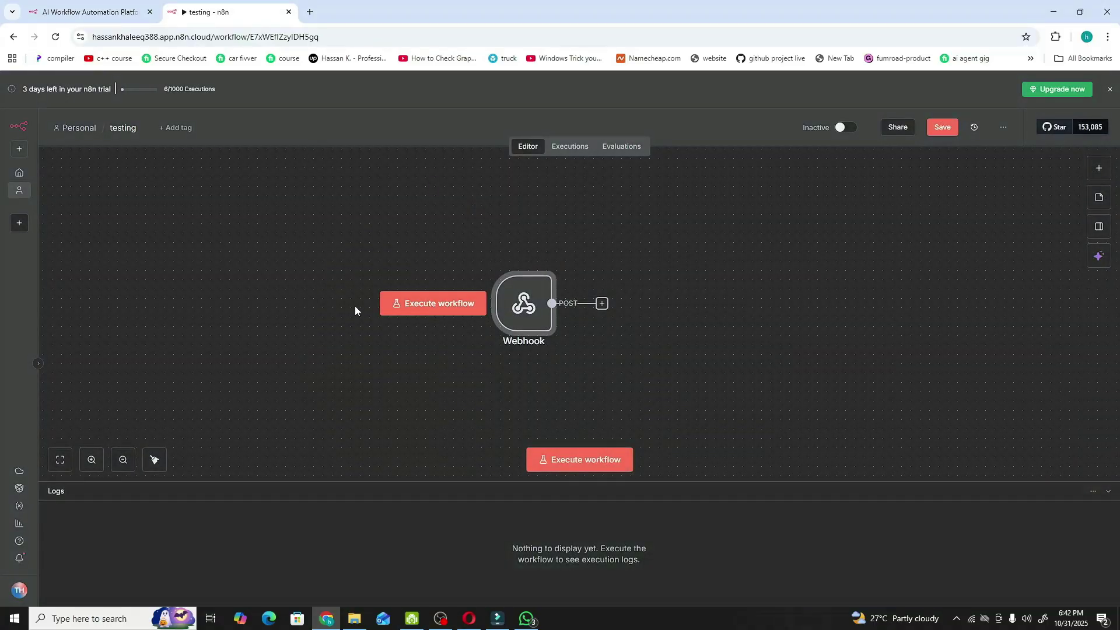
left_click(447, 309)
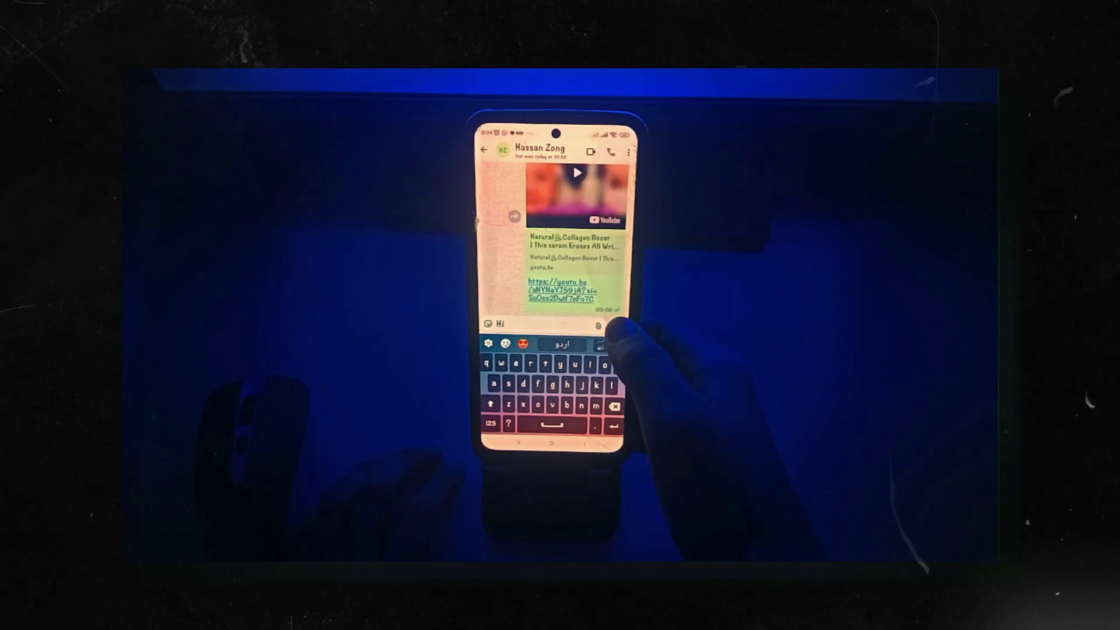
- Send the 'Hi' WhatsApp message to the connected number
left_click(619, 327)
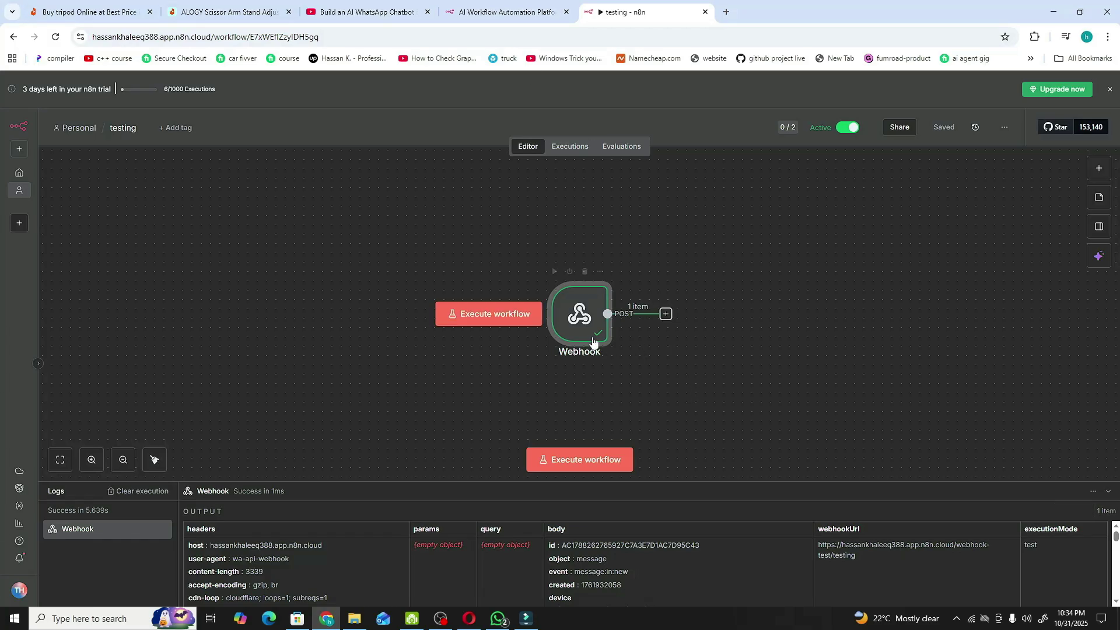
- Inspect the Webhook node's received output, including the sender's number and the 'Hi' body
mouse_move(596, 328)
double_click(591, 320)
scroll(583, 257, "down", 2)
scroll(565, 223, "up", 2)
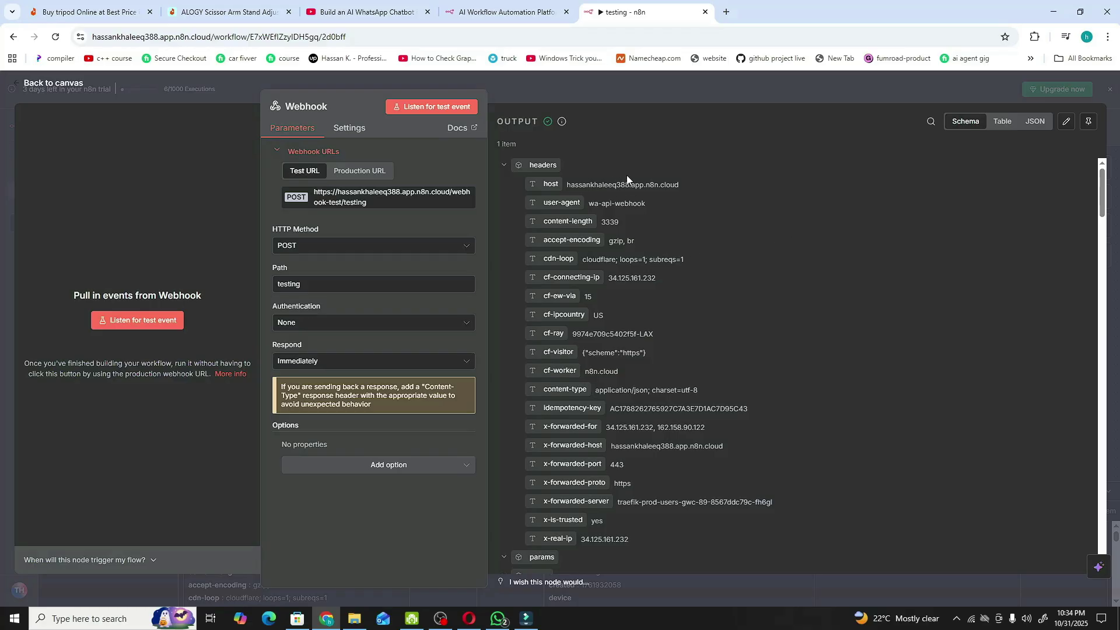
scroll(626, 175, "down", 3)
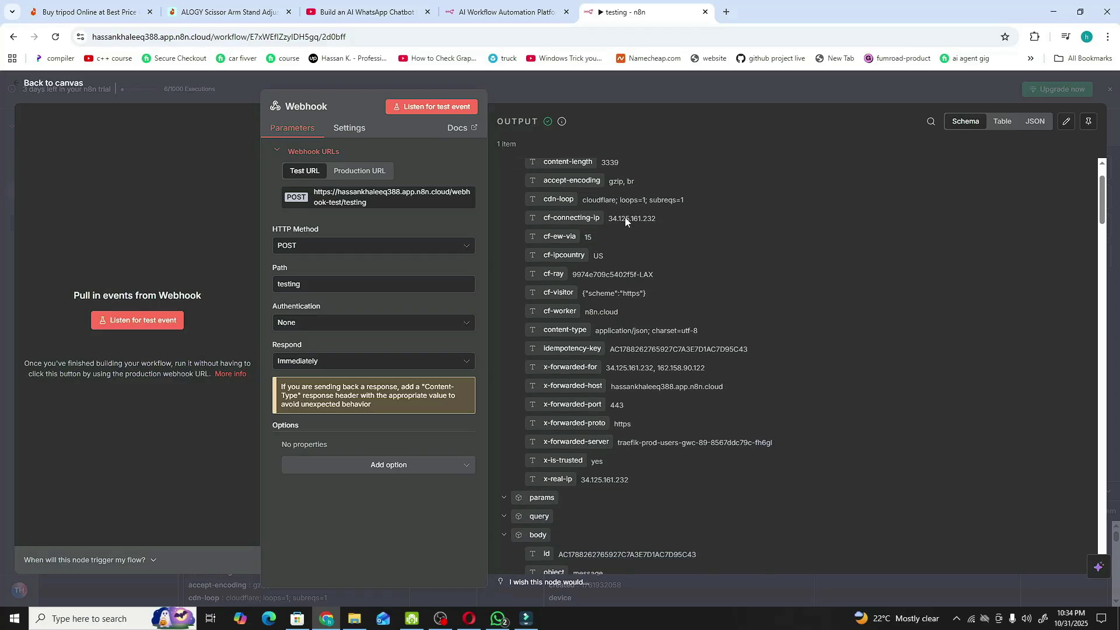
scroll(624, 218, "down", 6)
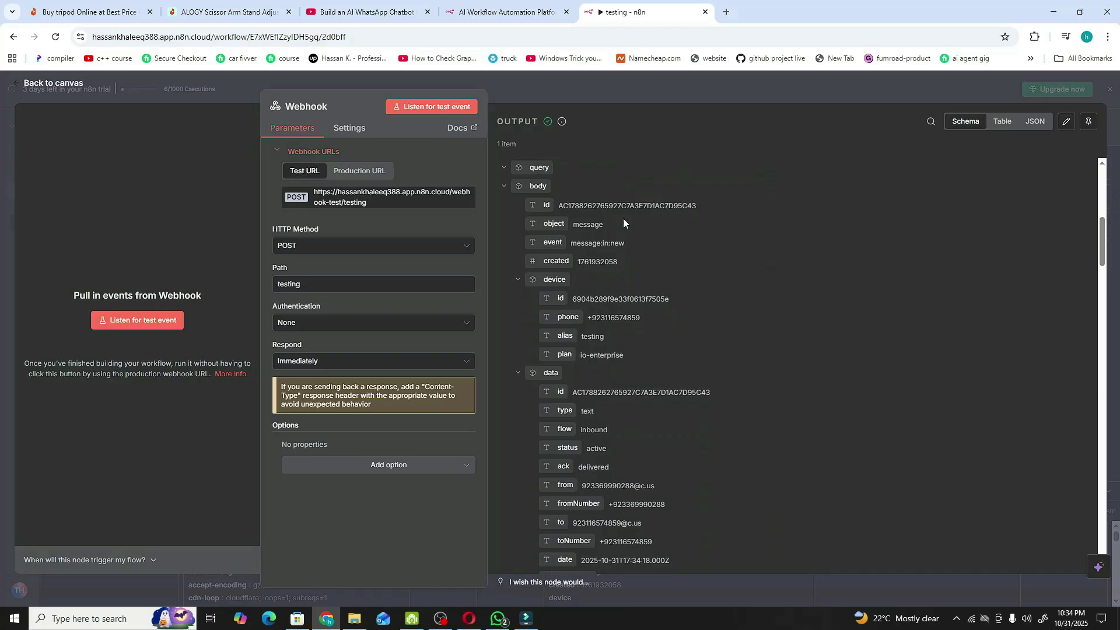
scroll(624, 240, "down", 2)
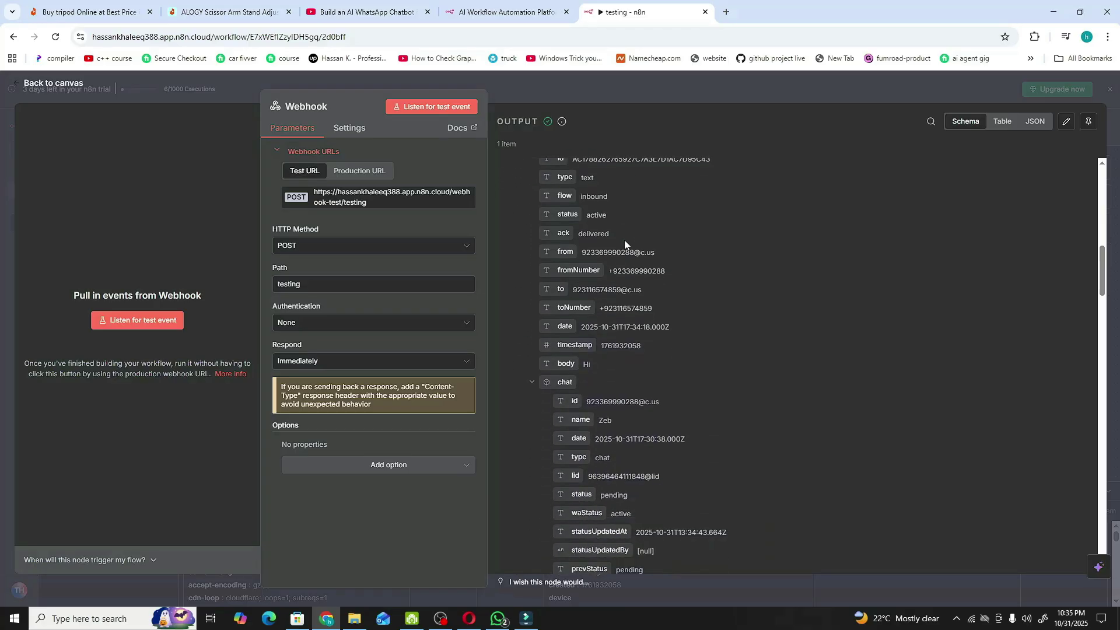
scroll(625, 240, "up", 1)
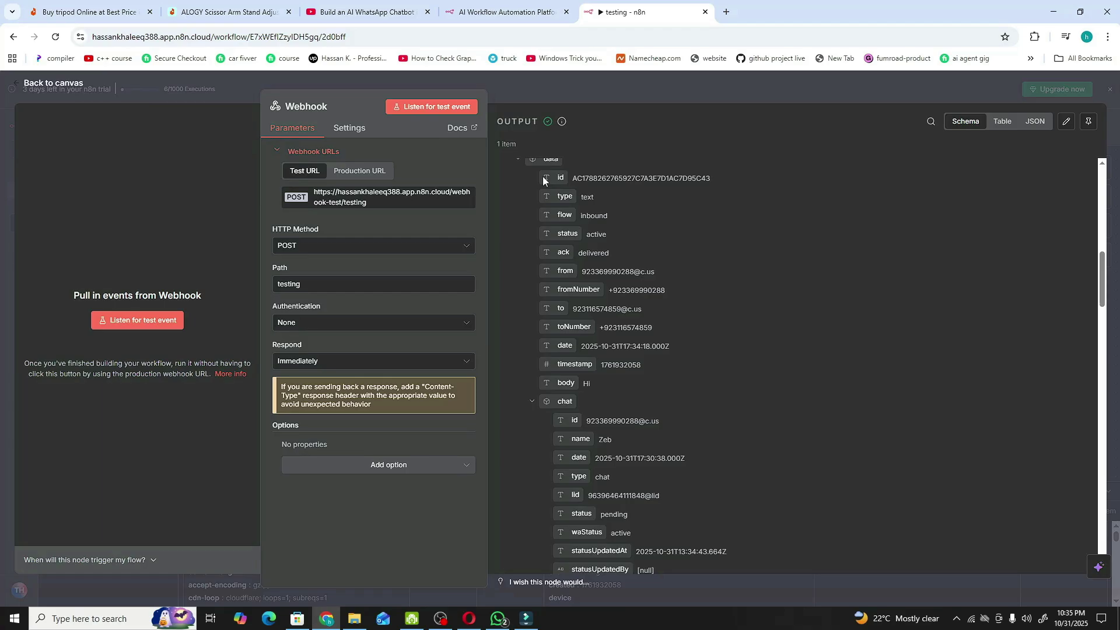
scroll(625, 214, "down", 3)
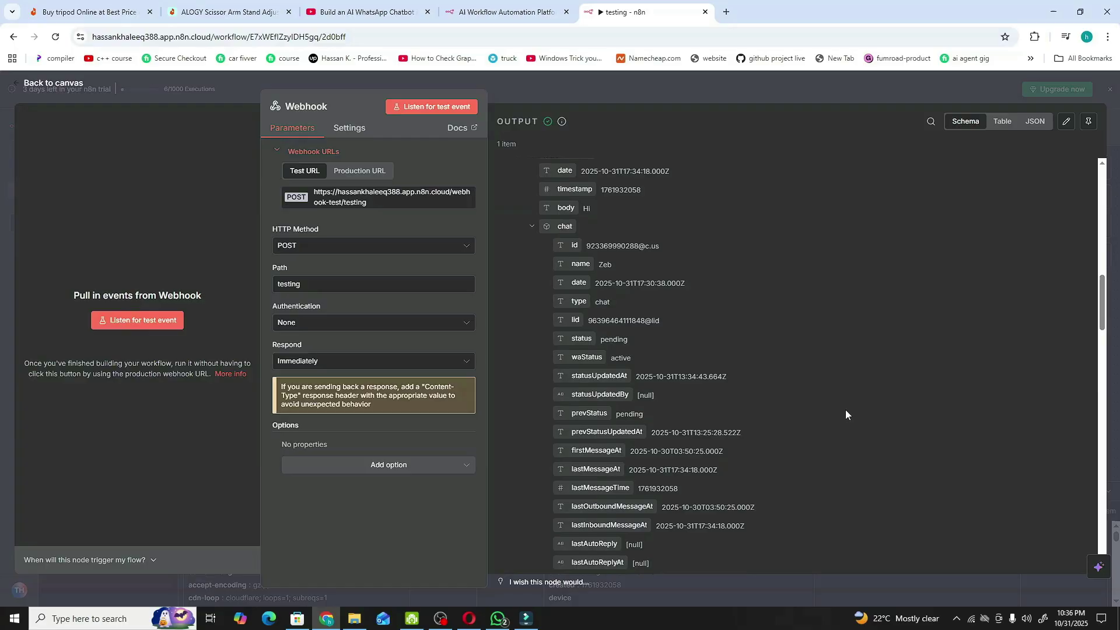
scroll(778, 420, "up", 2)
key("alt+Tab")
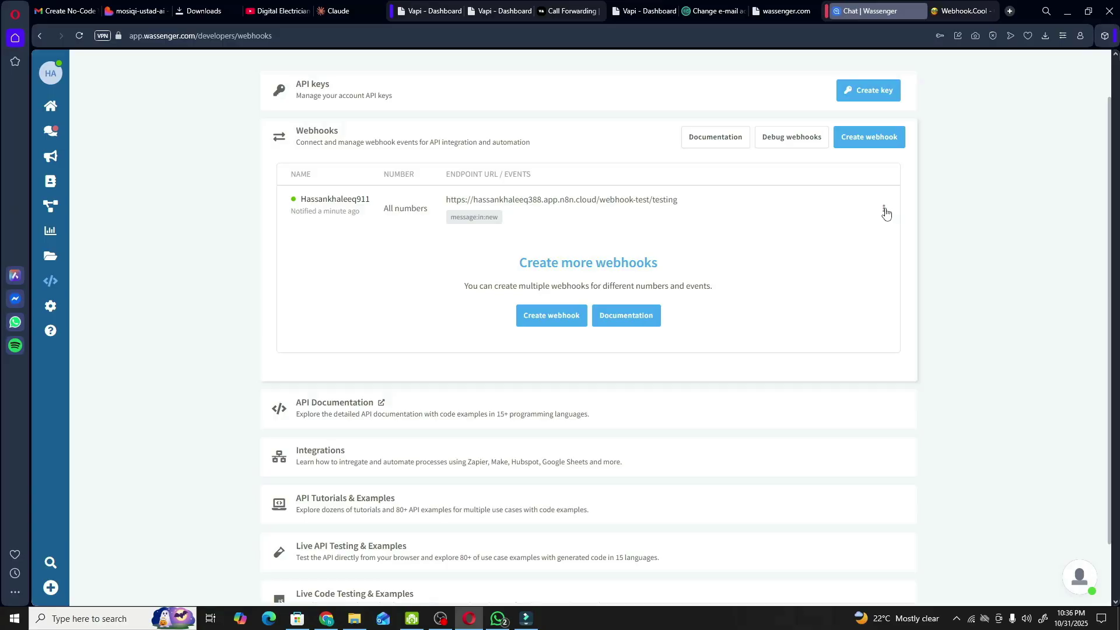
left_click(884, 212)
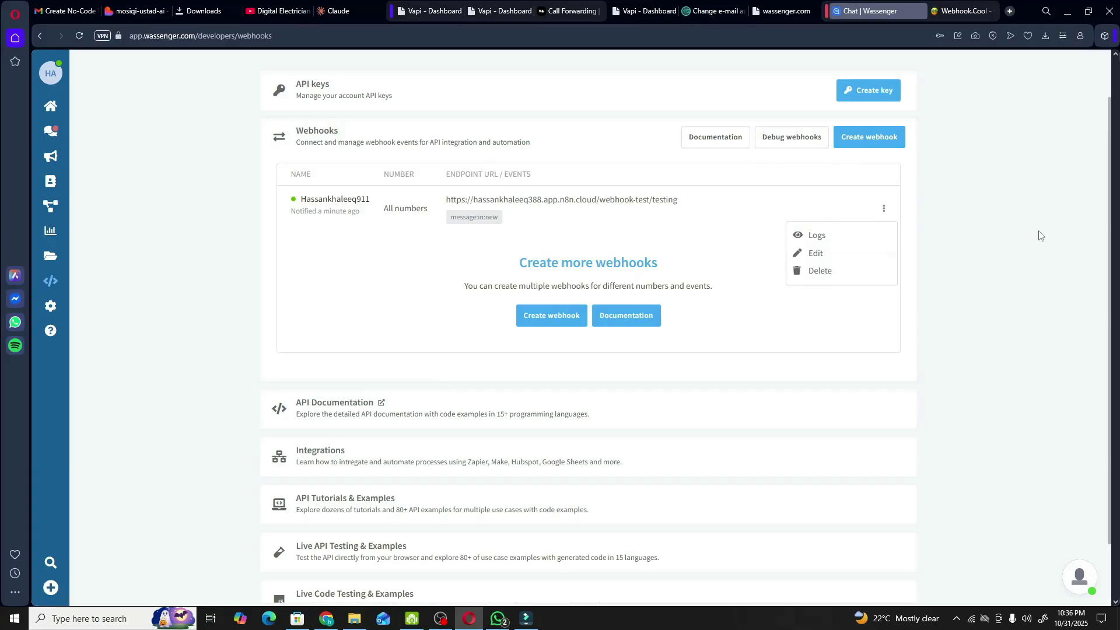
left_click(972, 232)
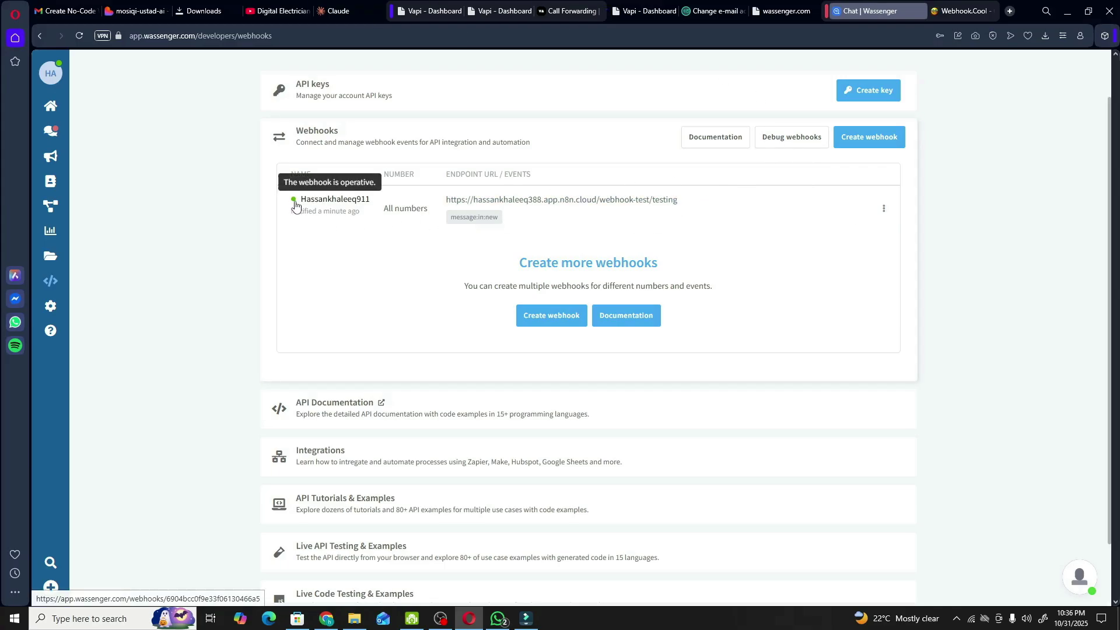
mouse_move(294, 203)
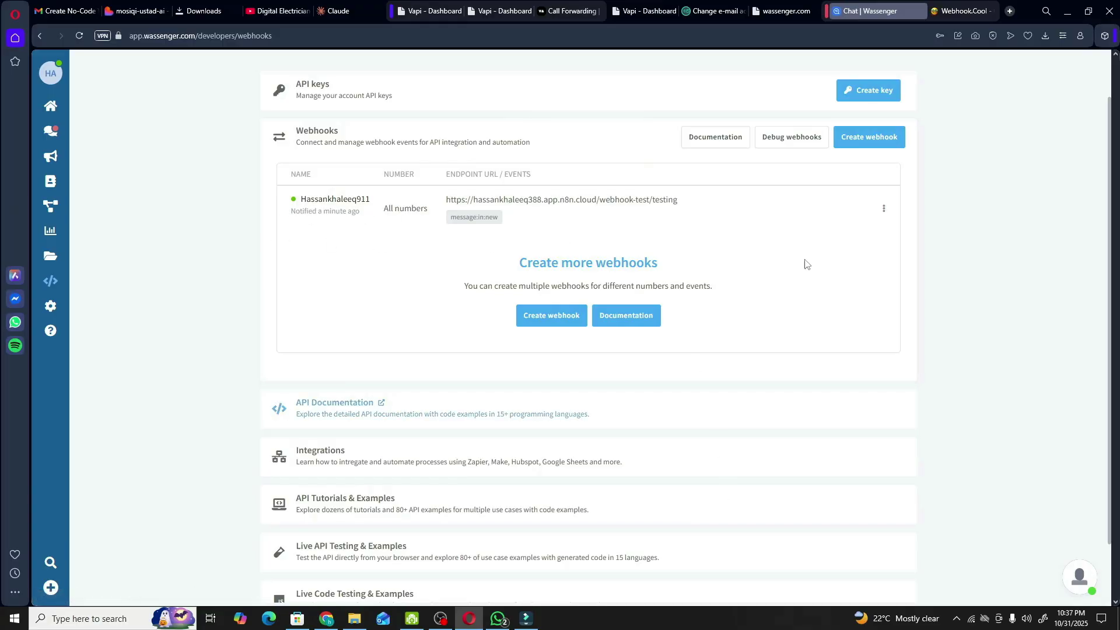
- Back on the n8n canvas, drag the Webhook trigger node further to the left
left_click(336, 621)
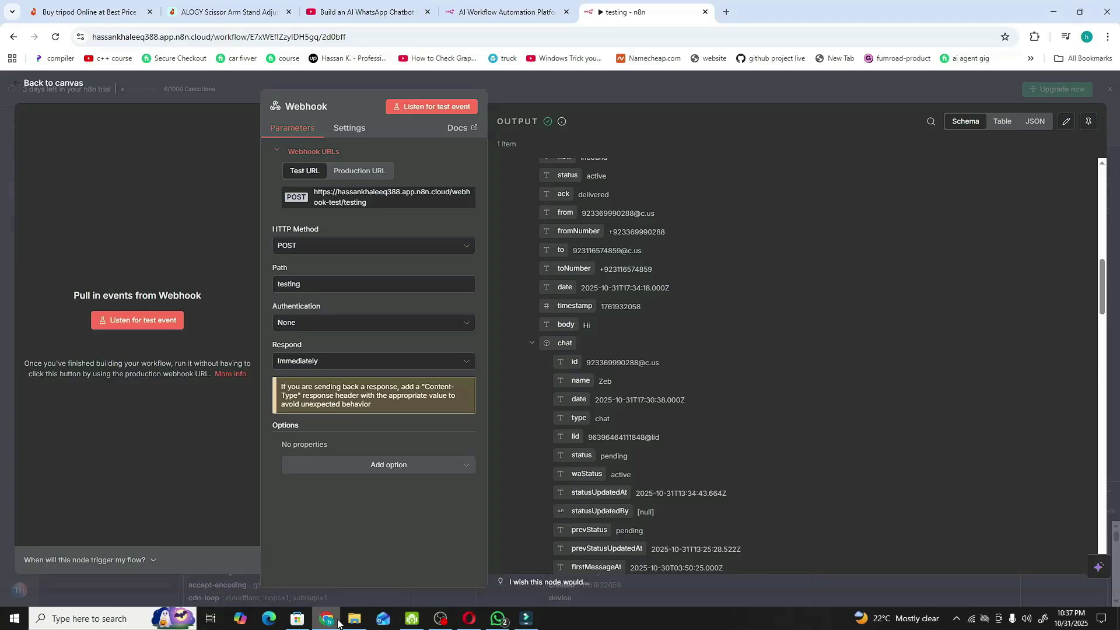
left_click(68, 86)
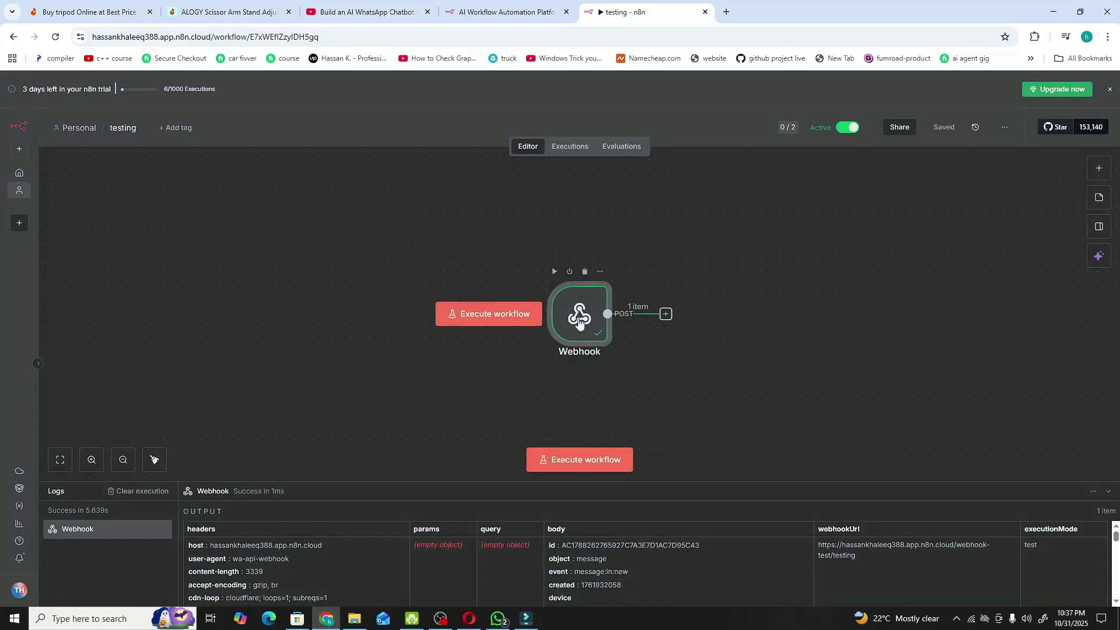
mouse_move(597, 330)
left_click_drag(580, 324, 449, 324)
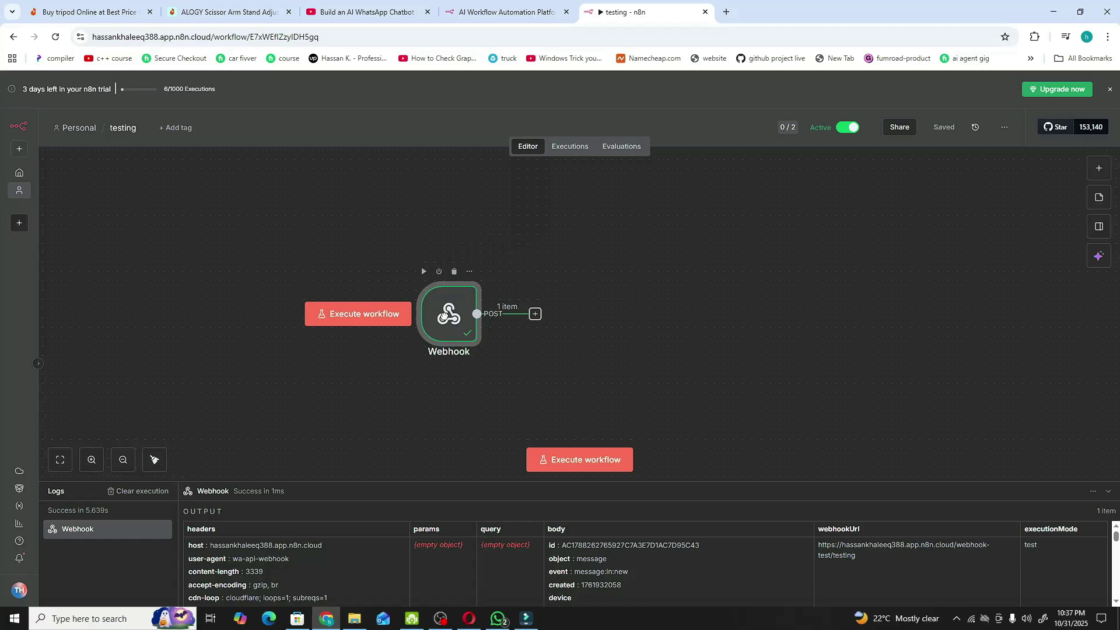
- Add an AI Agent node after the Webhook trigger, found by searching 'ai'
left_click(534, 316)
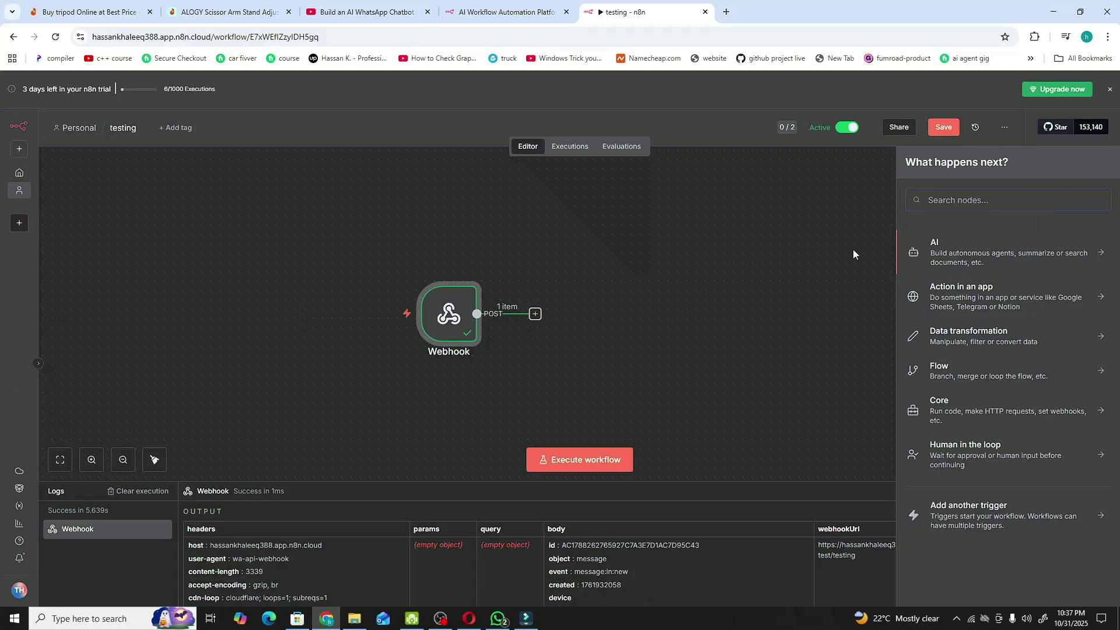
type("ai")
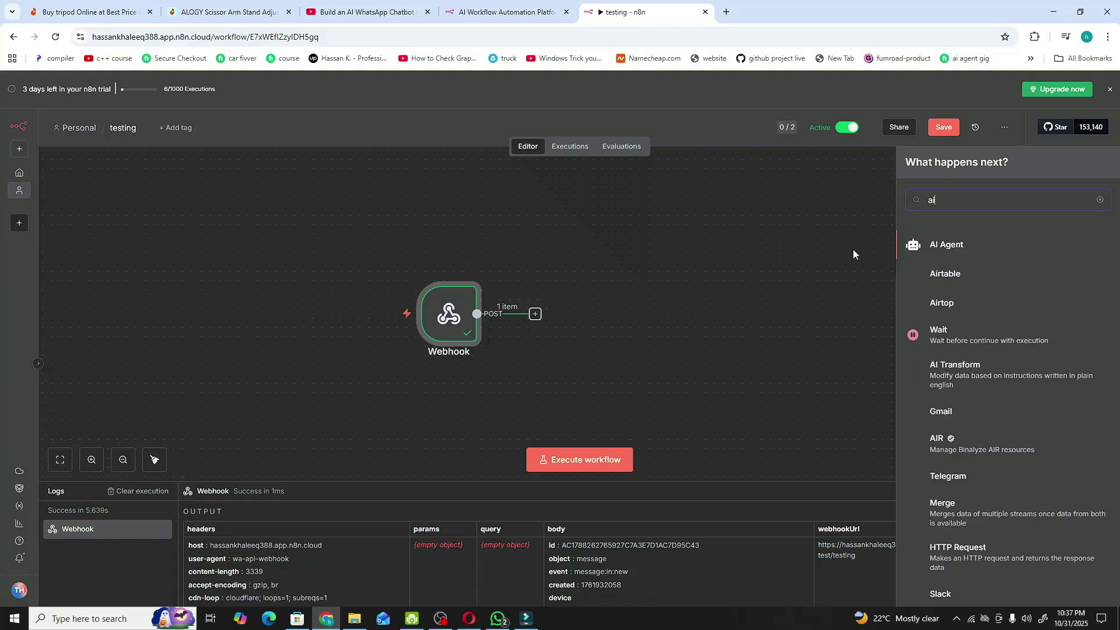
left_click(940, 248)
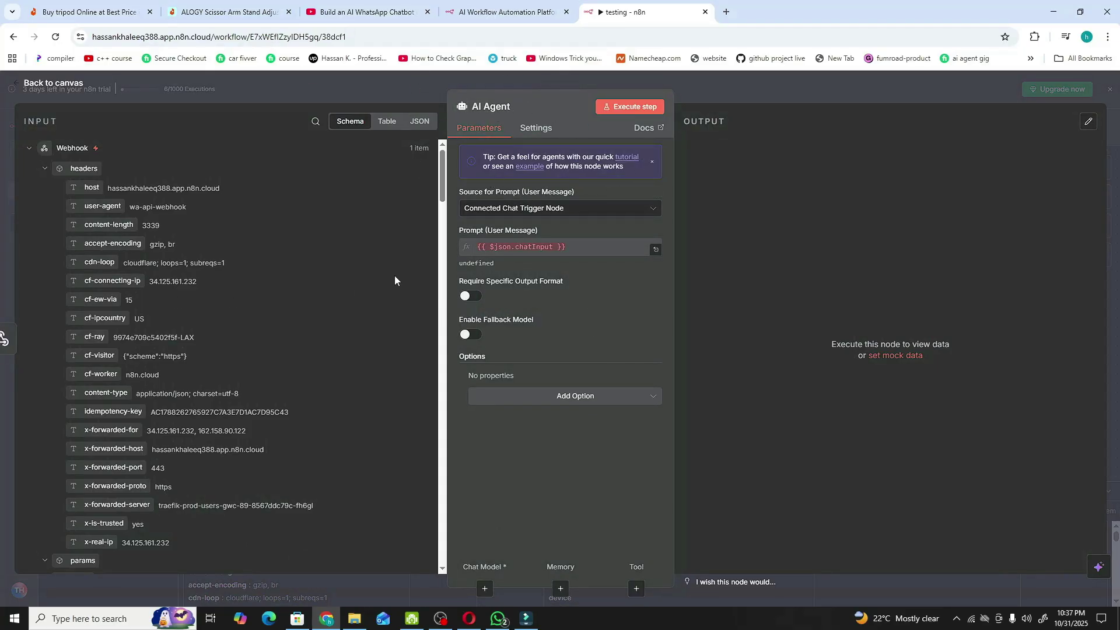
- Set the AI Agent's Source for Prompt to 'Define below'
left_click(506, 209)
left_click(509, 283)
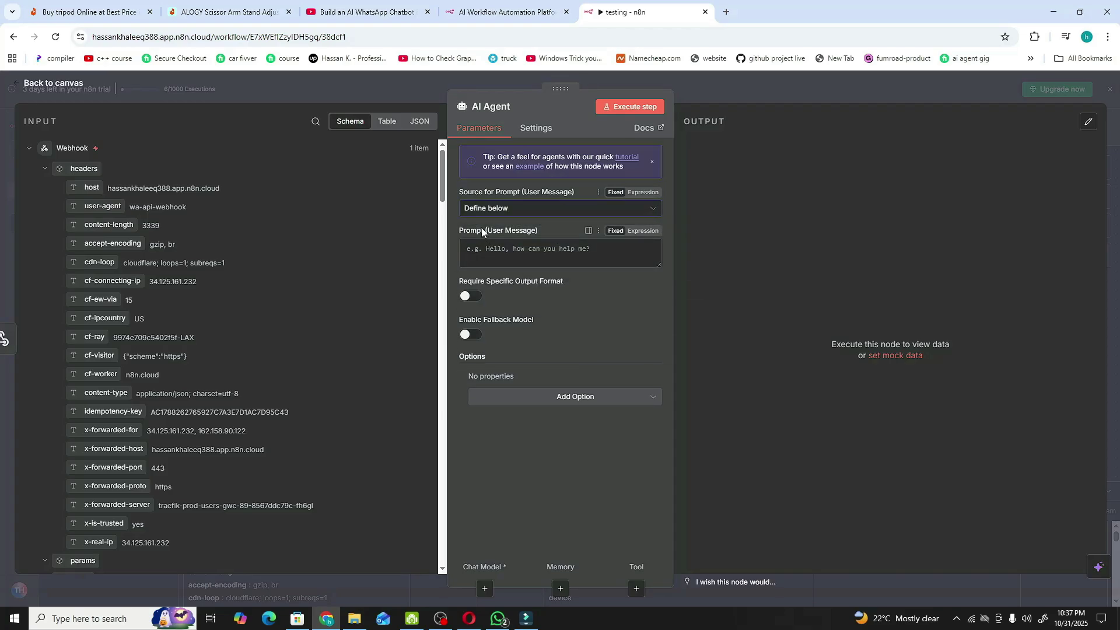
left_click_drag(456, 230, 548, 234)
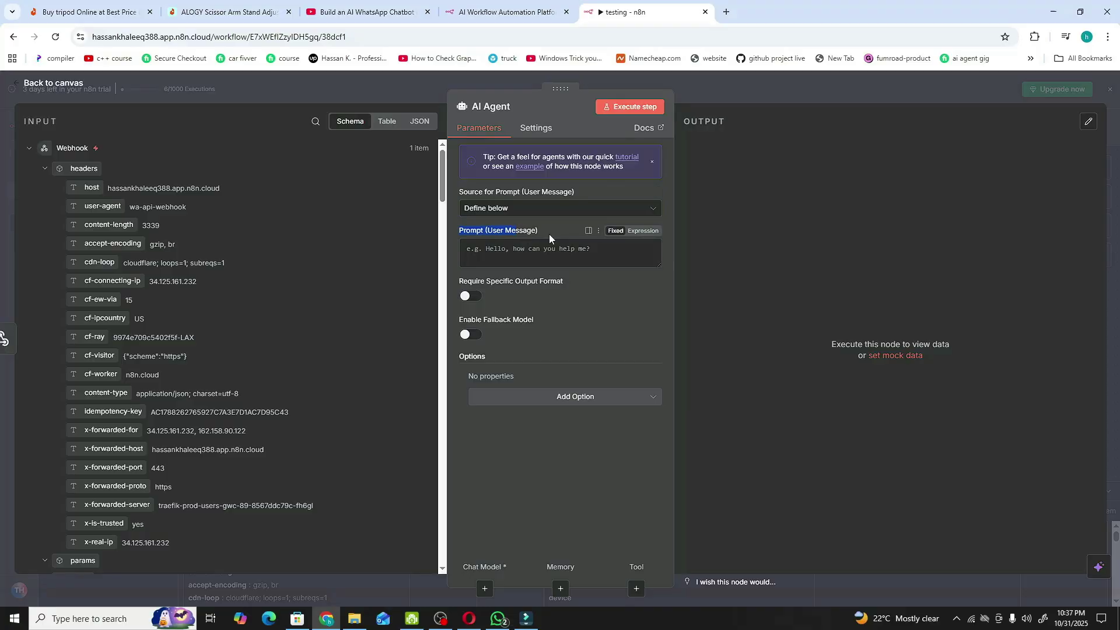
left_click(705, 546)
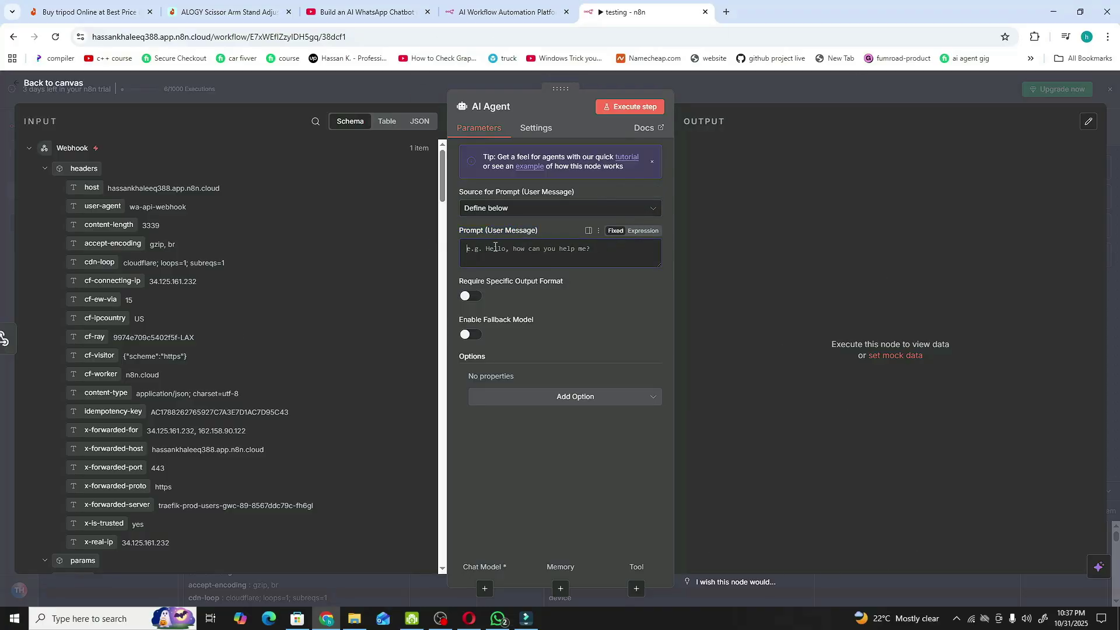
- Fill the Prompt with the incoming message body, {{ $json.body.data.body }}
scroll(296, 265, "down", 3)
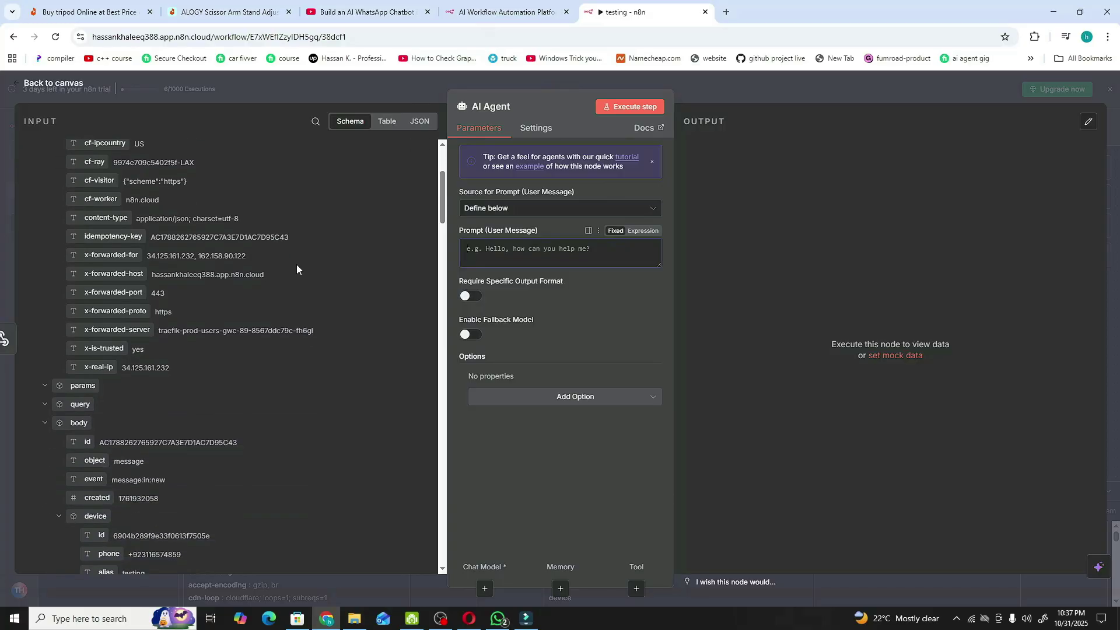
scroll(133, 279, "down", 1)
scroll(134, 279, "down", 10)
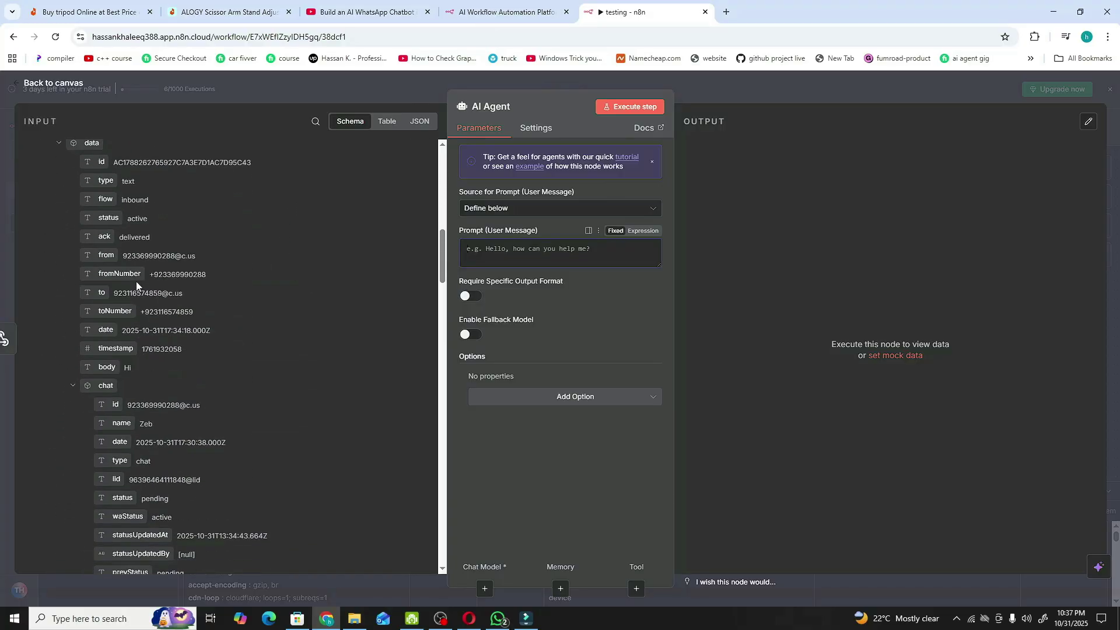
scroll(134, 278, "down", 5)
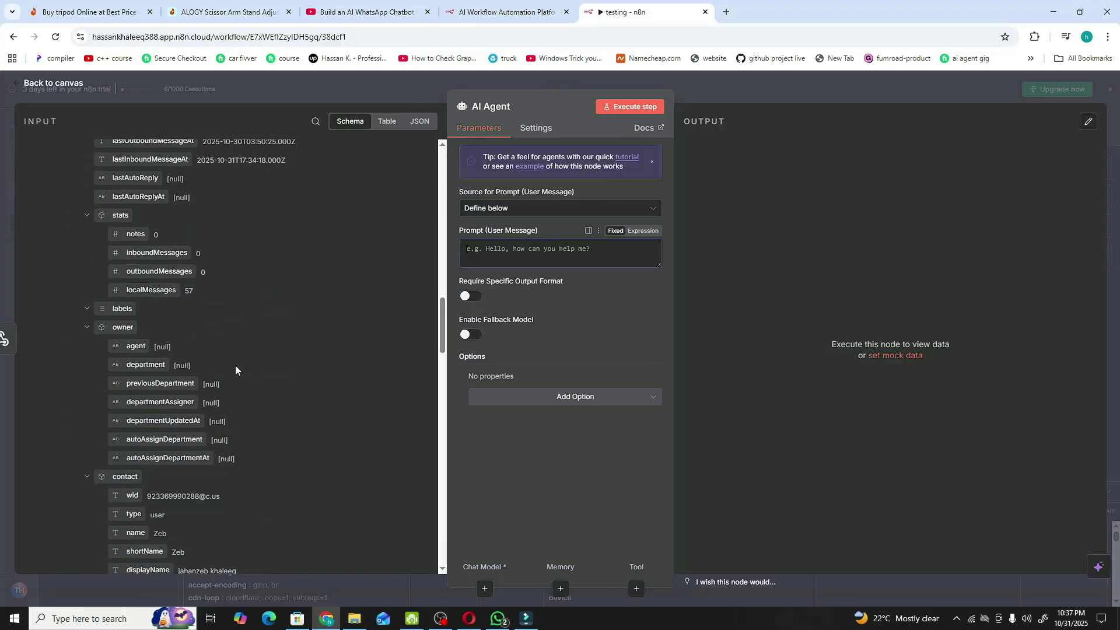
scroll(236, 367, "up", 15)
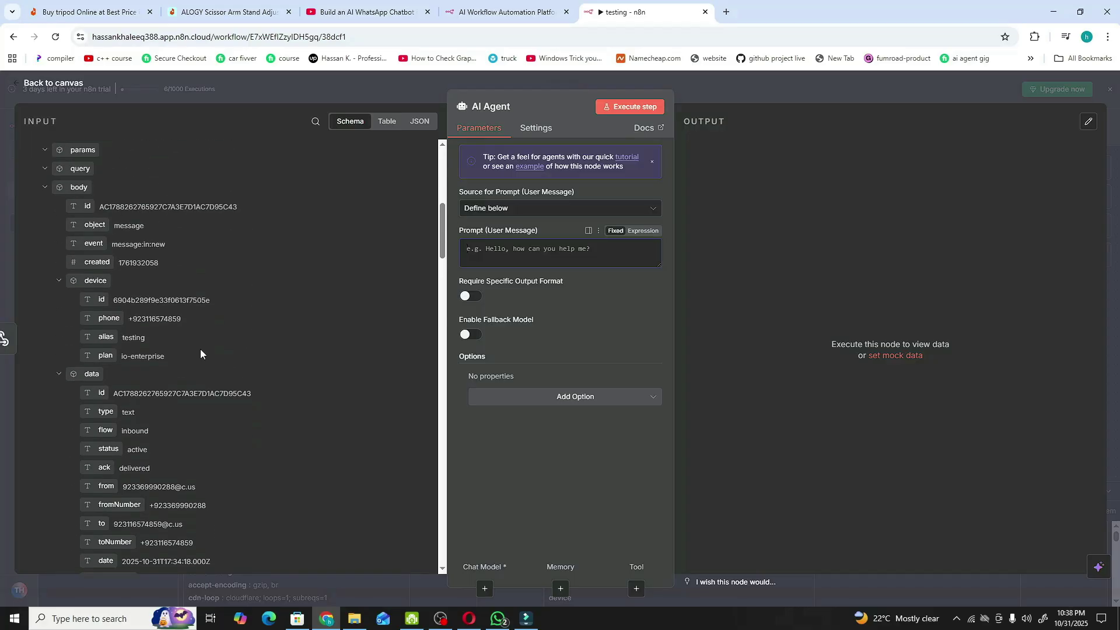
scroll(200, 349, "down", 4)
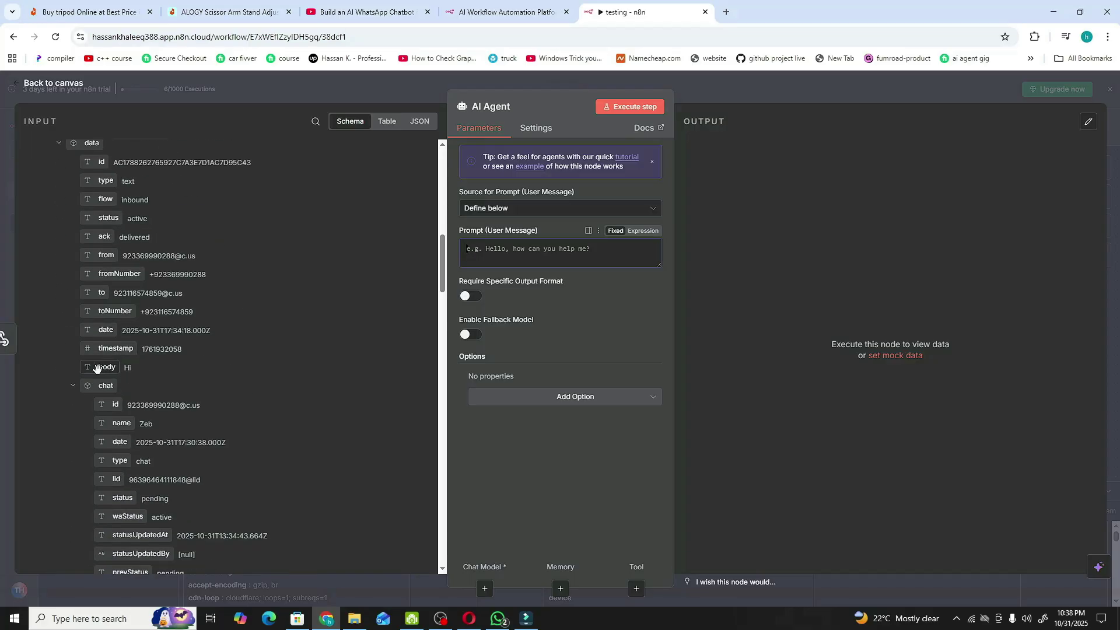
left_click_drag(96, 368, 521, 245)
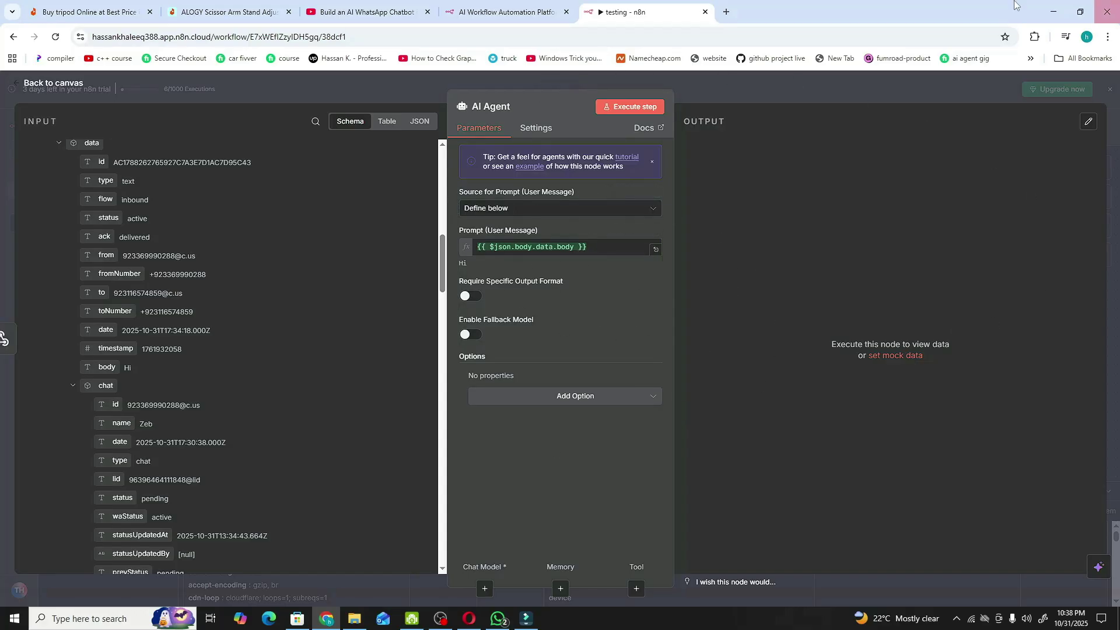
- Add a System Message option reading 'You are a helpful assistant to answer user question'
left_click(575, 402)
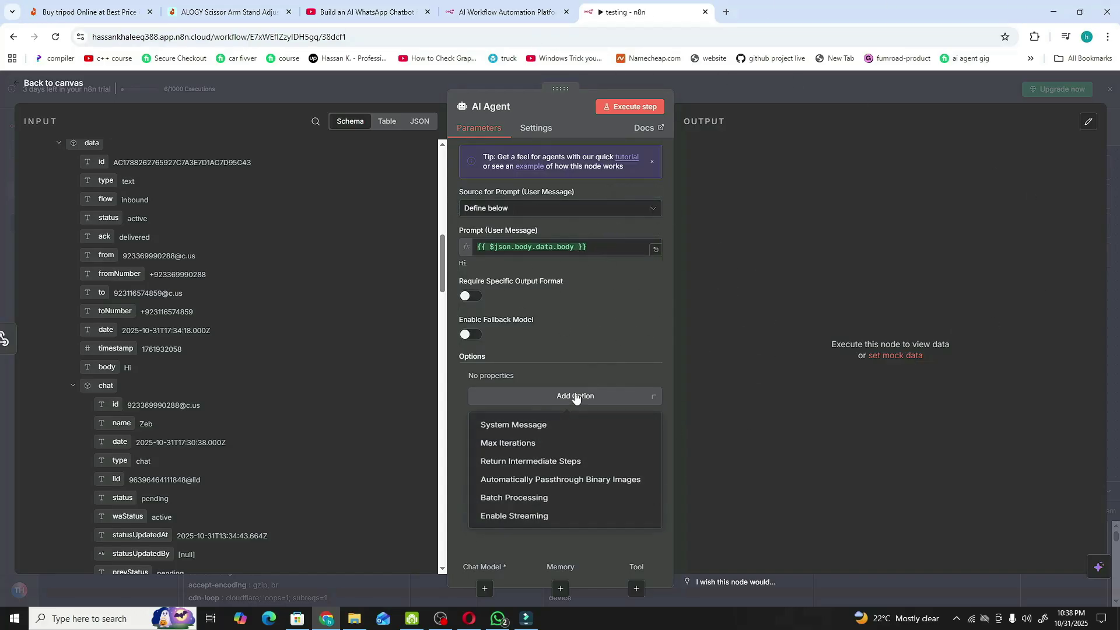
left_click(541, 428)
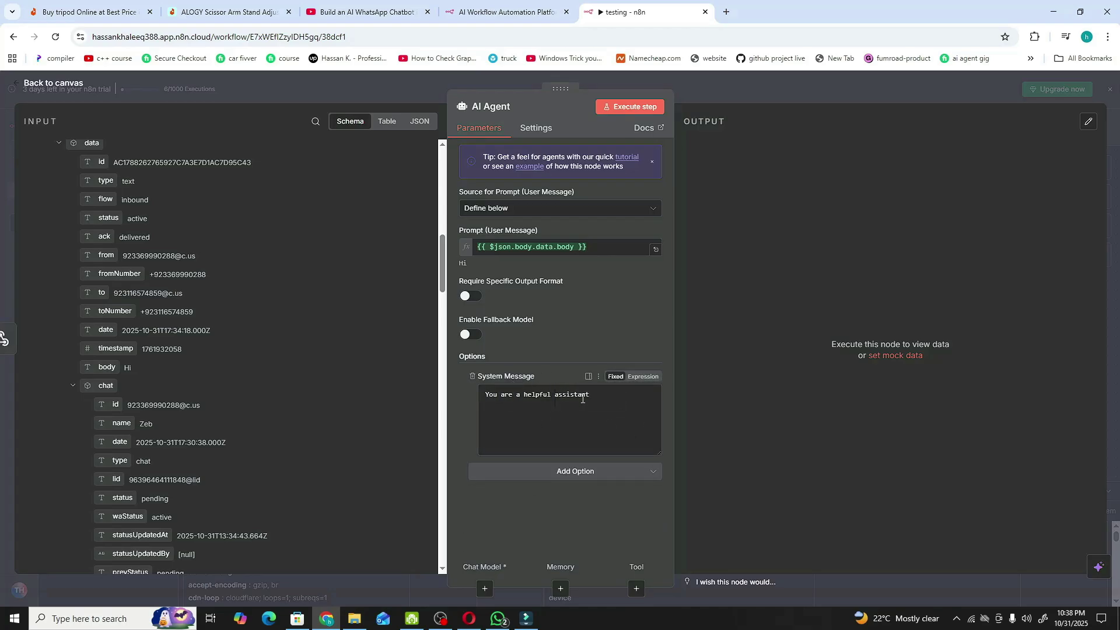
left_click_drag(592, 398, 467, 400)
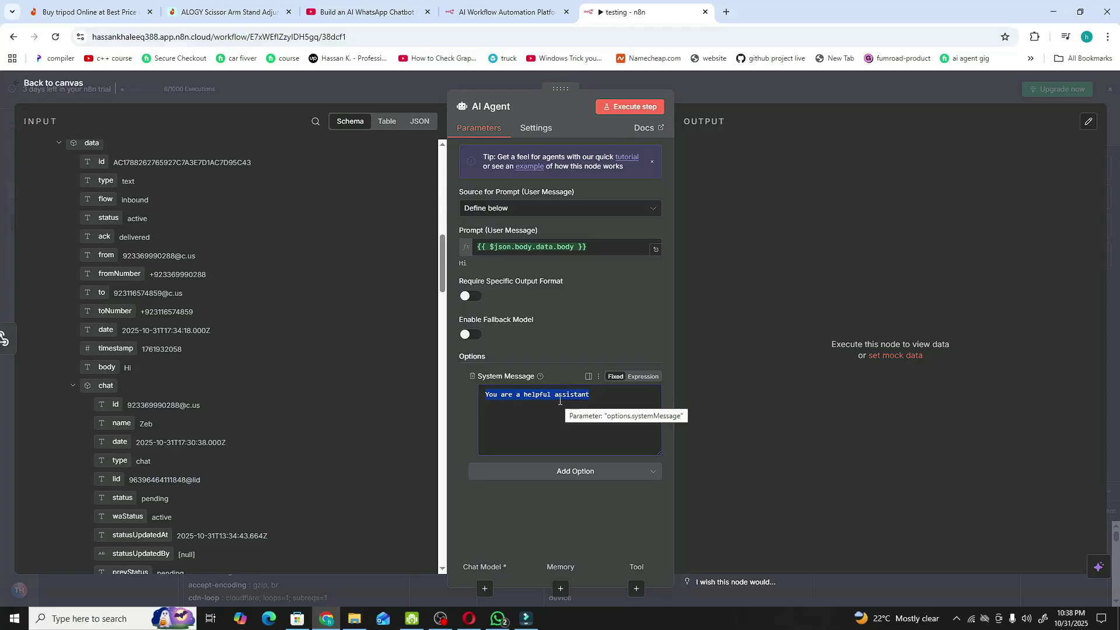
type("You are a helpful assistant to answer user question")
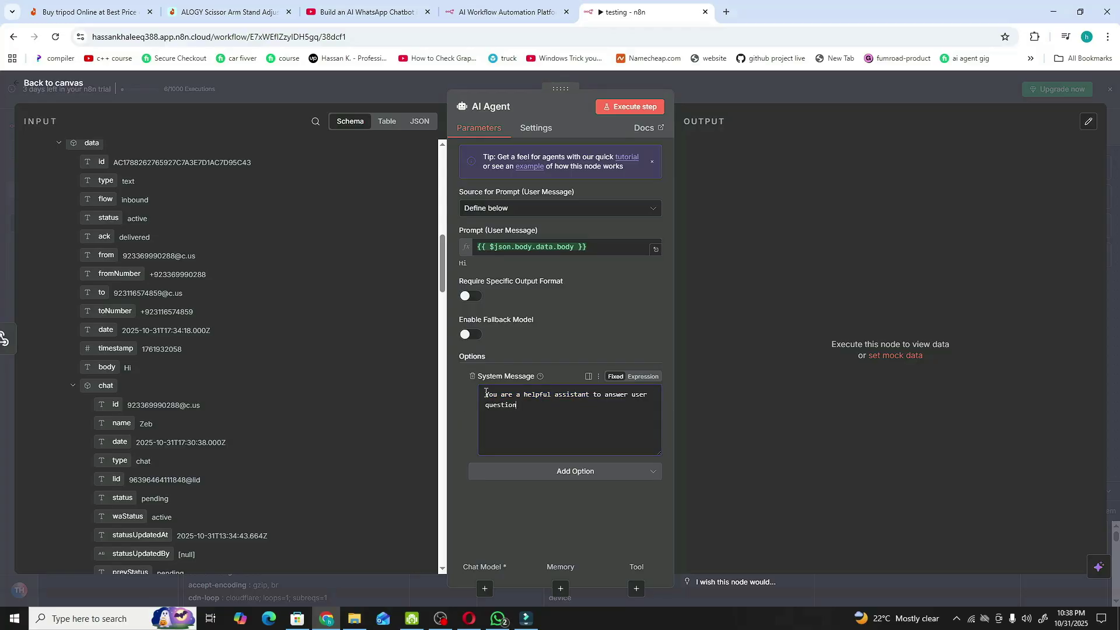
left_click_drag(485, 394, 640, 387)
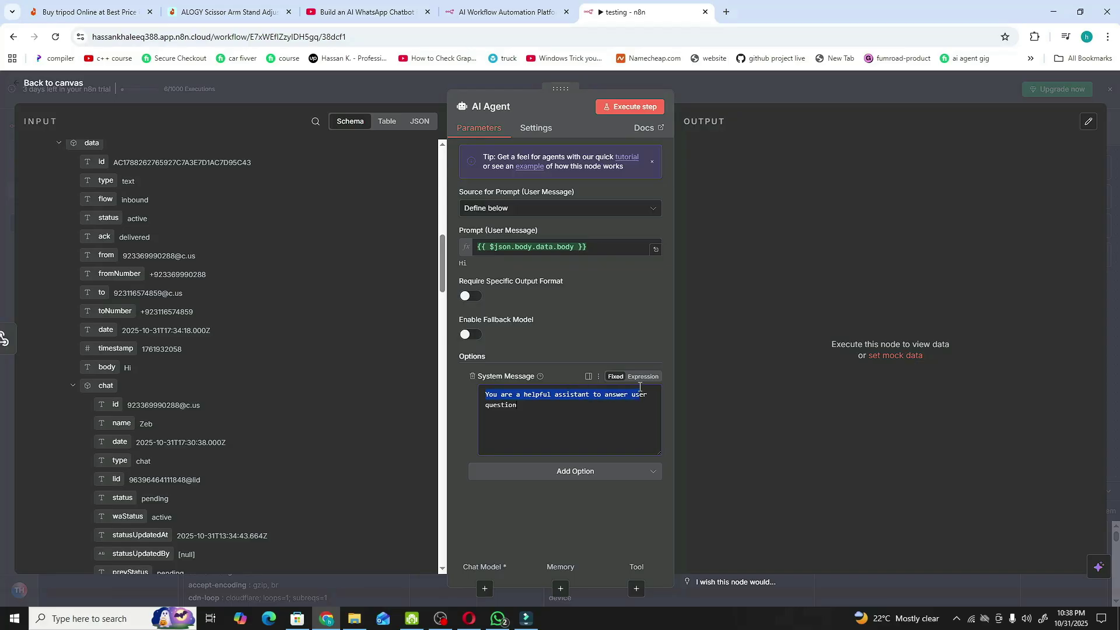
left_click(511, 404)
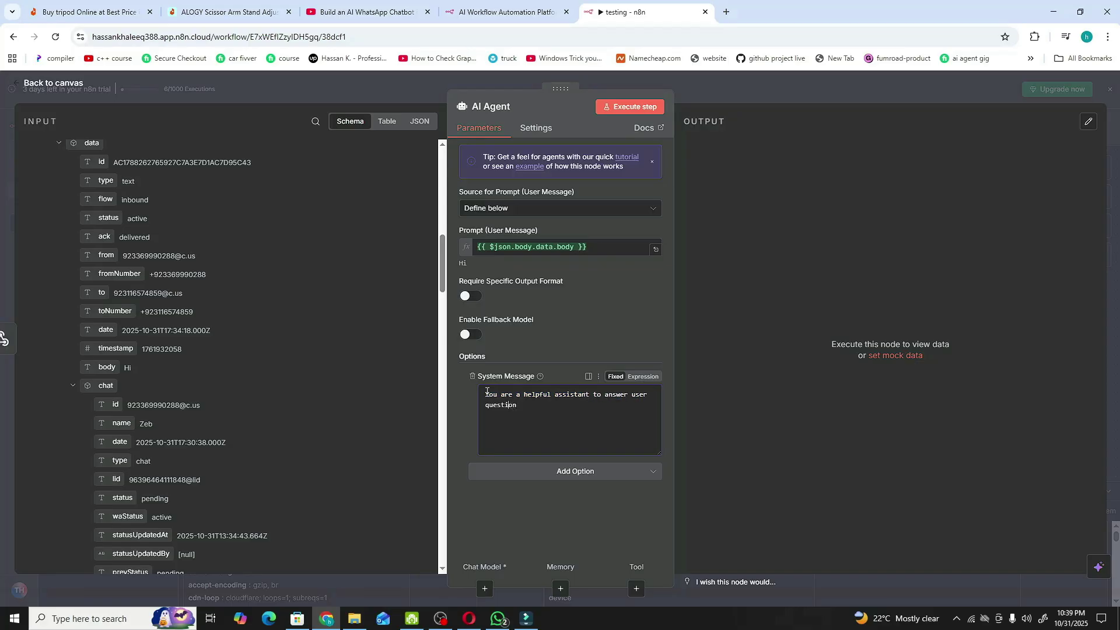
left_click_drag(488, 395, 524, 429)
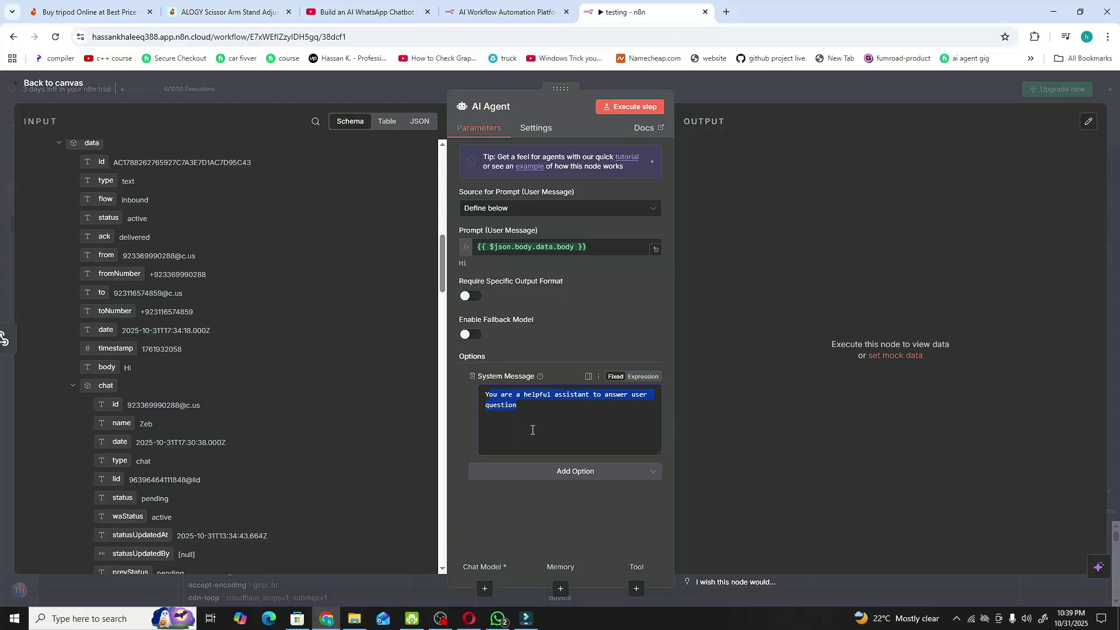
left_click(532, 430)
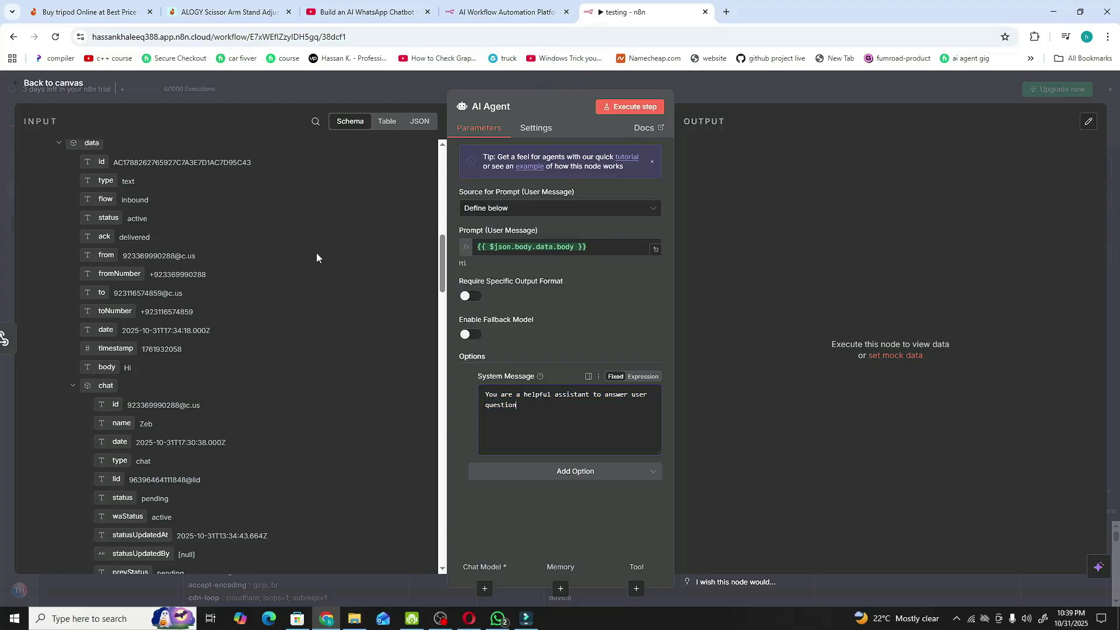
left_click(64, 84)
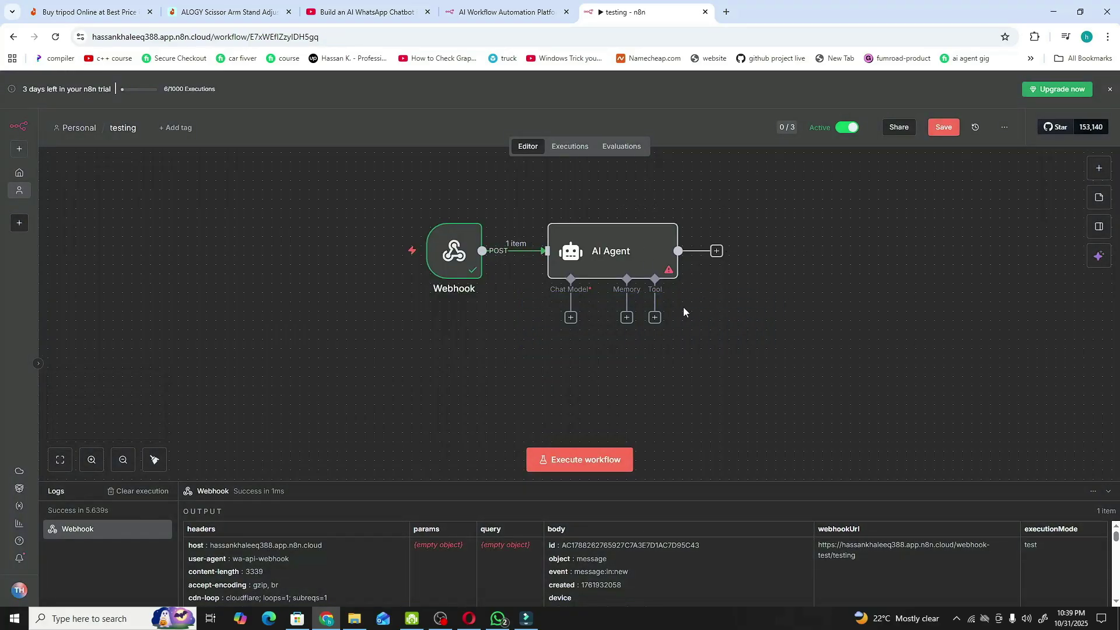
- Attach an OpenAI Chat Model (gpt-4.1-mini) to the AI Agent's Chat Model connector
left_click(571, 318)
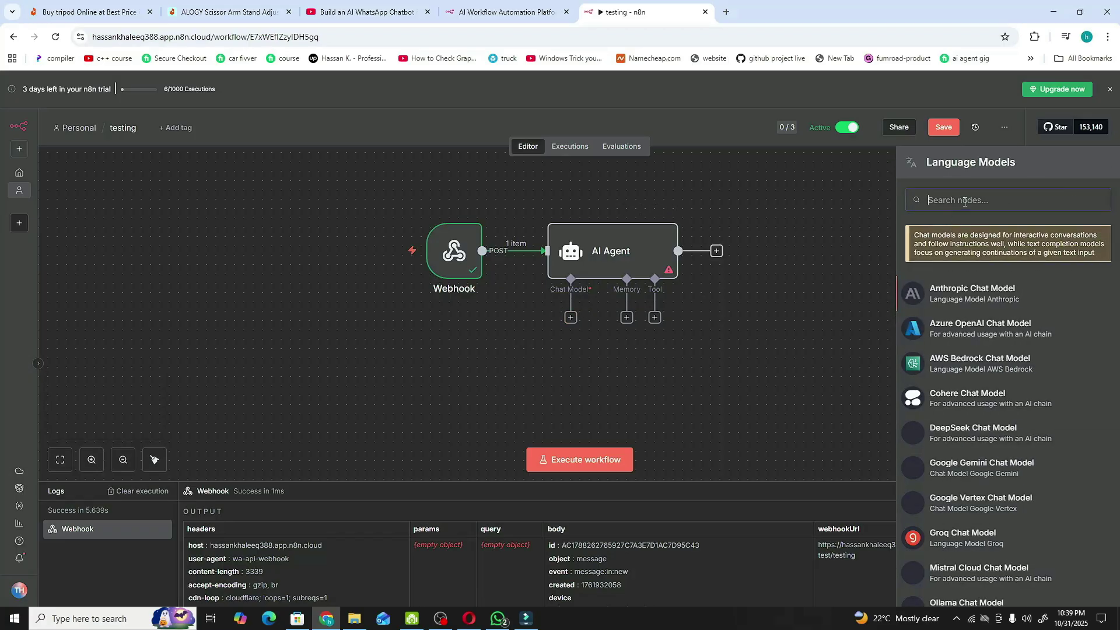
left_click(751, 291)
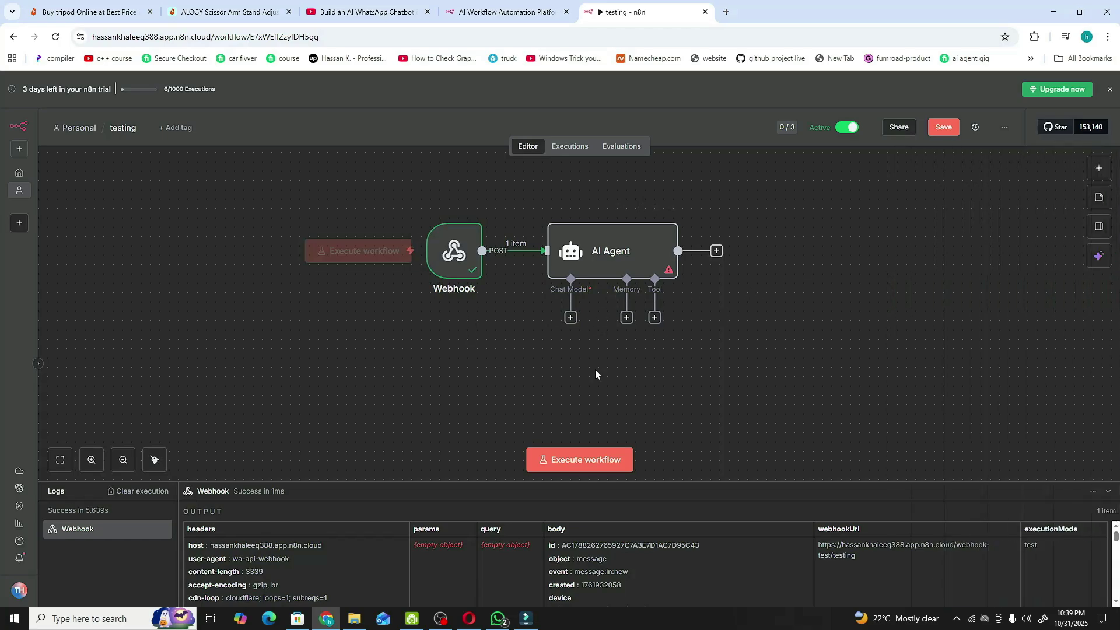
left_click(571, 319)
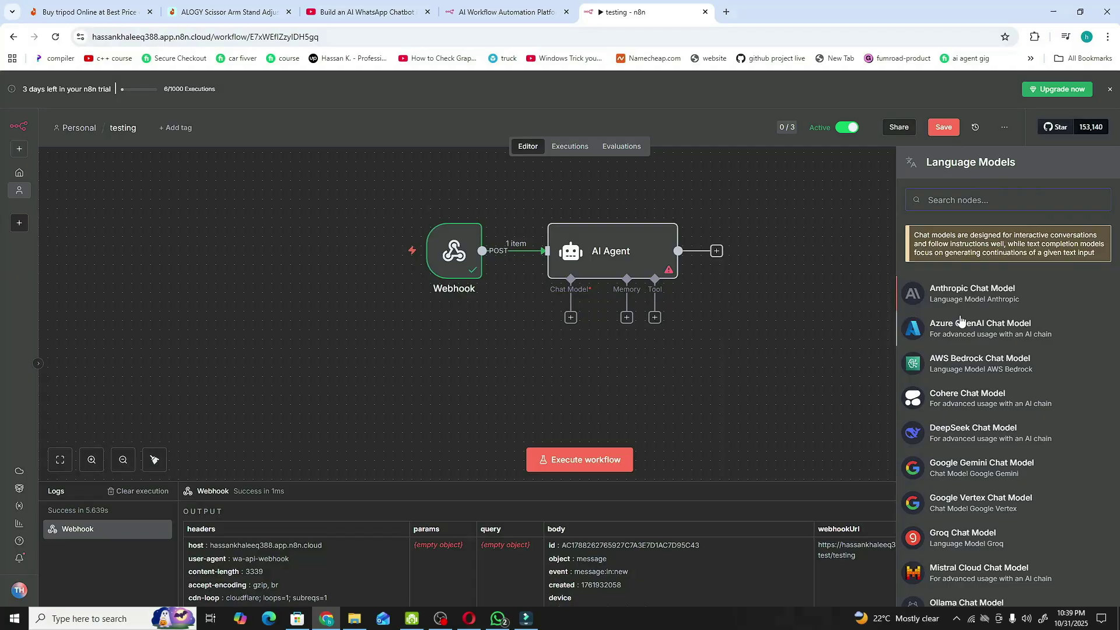
scroll(995, 344, "down", 4)
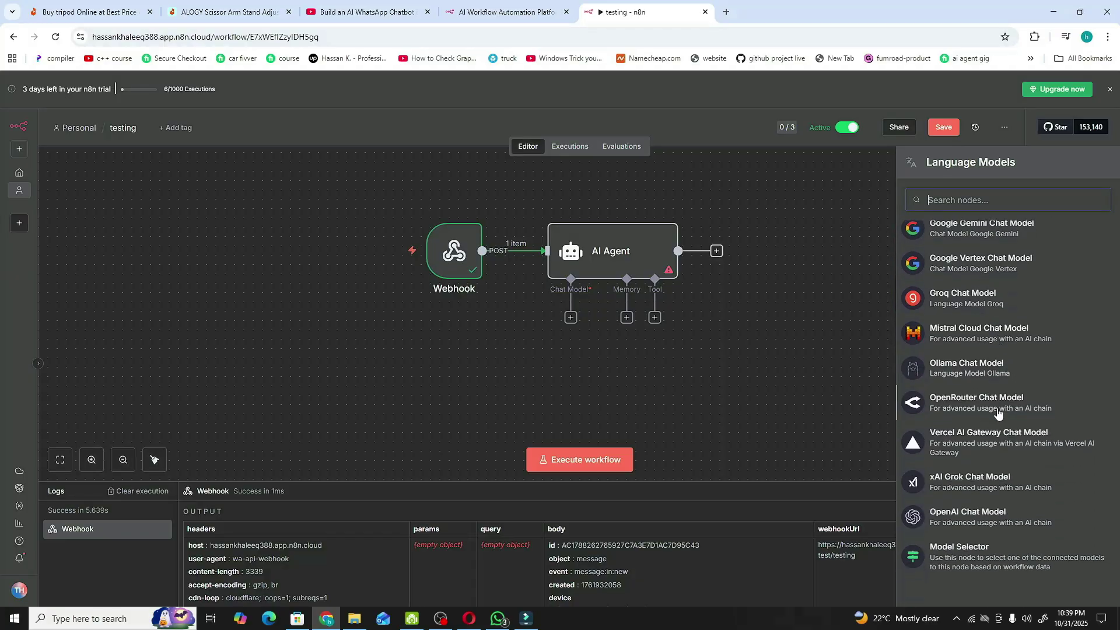
scroll(991, 394, "up", 3)
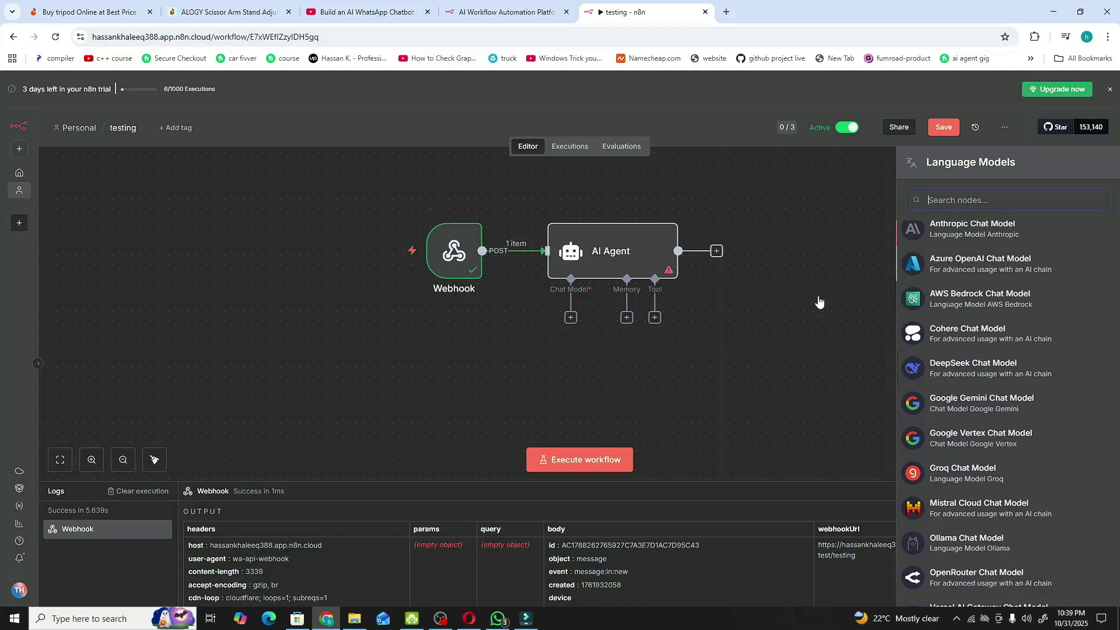
scroll(981, 312, "down", 3)
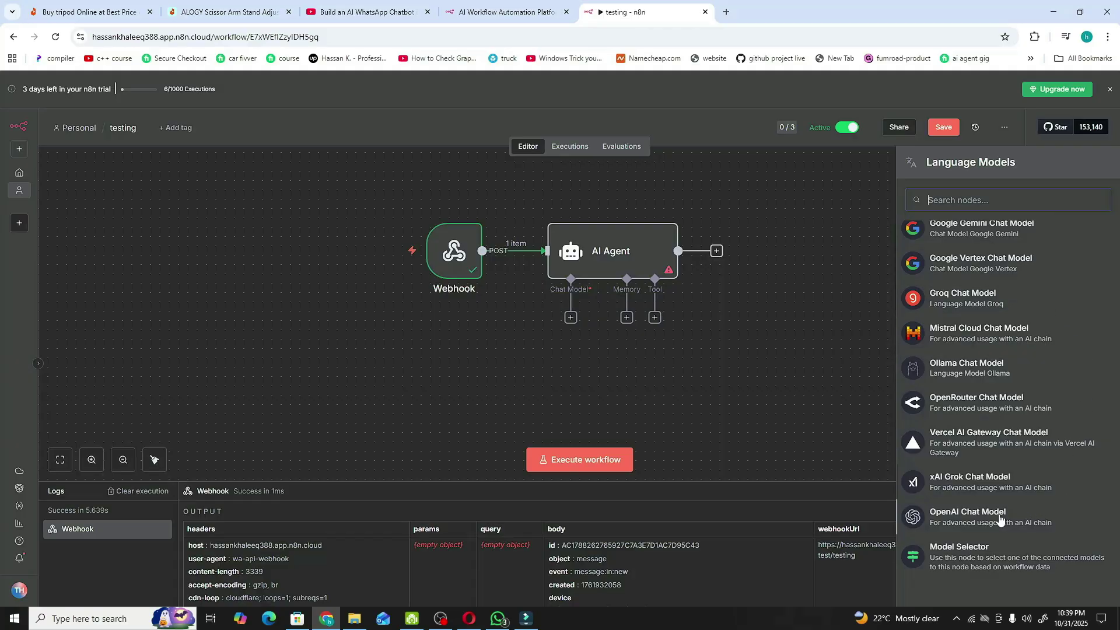
left_click(965, 514)
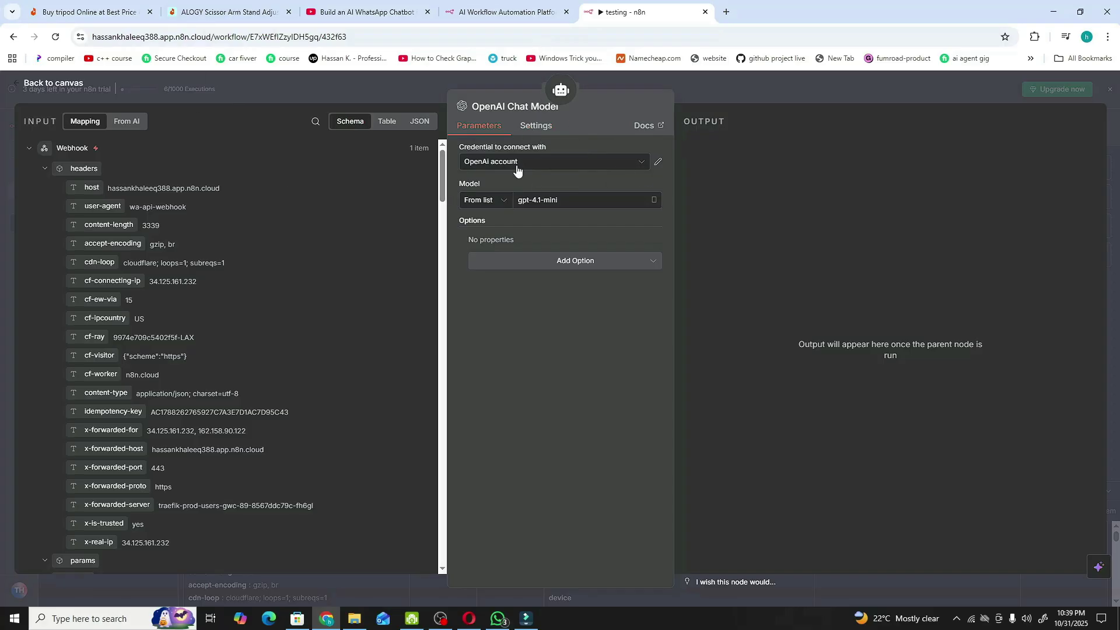
left_click(525, 165)
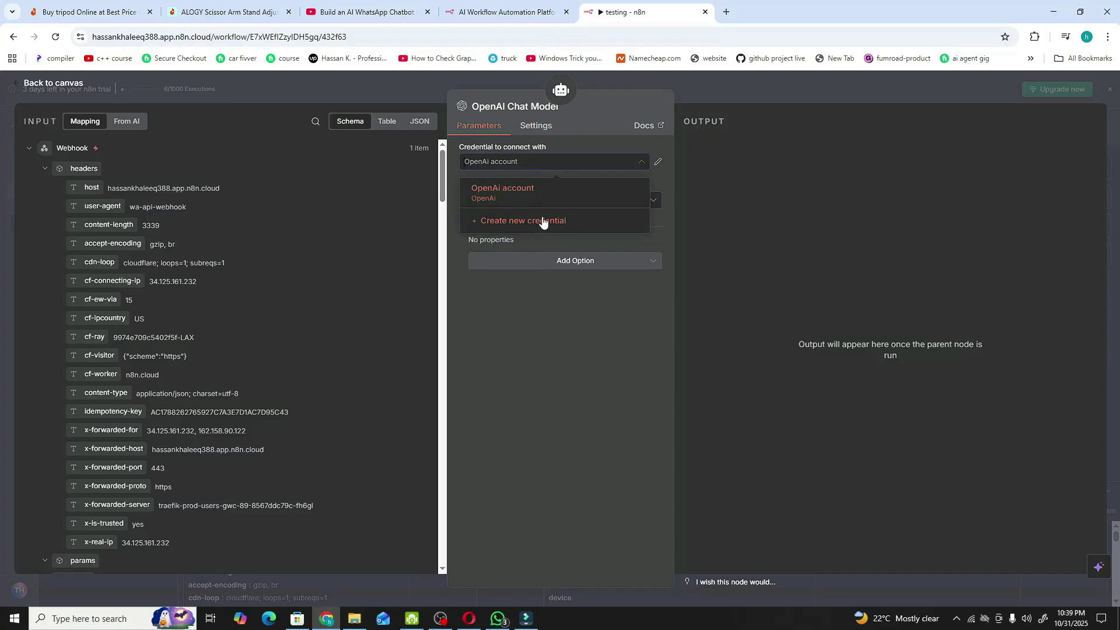
left_click(562, 226)
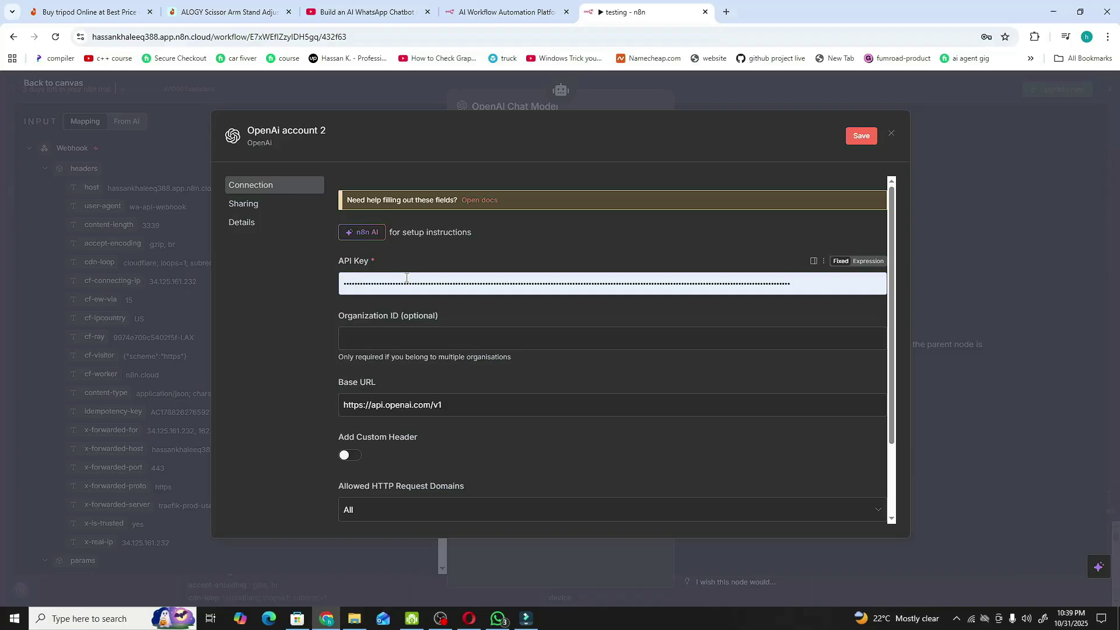
left_click(891, 133)
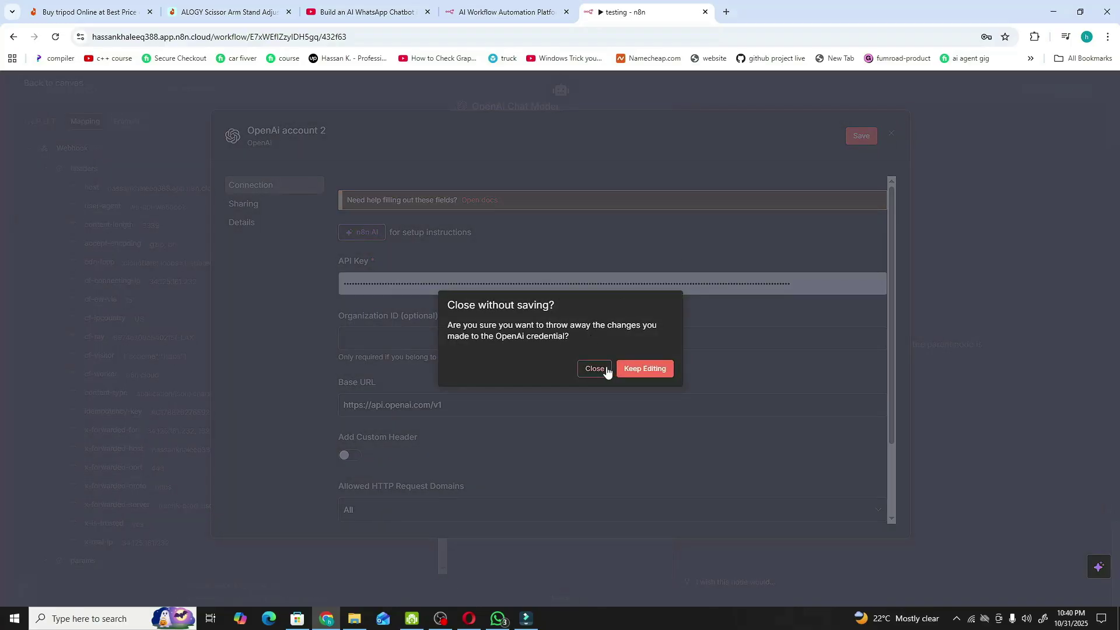
left_click(599, 368)
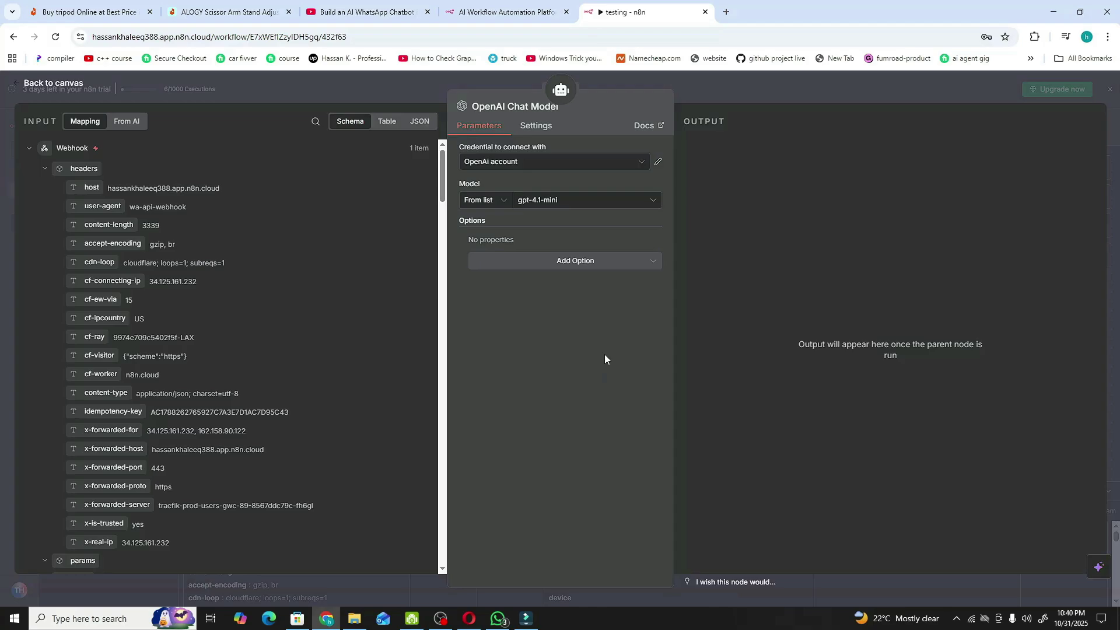
- Change the OpenAI Chat Model's model from gpt-4.1-mini to gpt-4o-mini
left_click(68, 87)
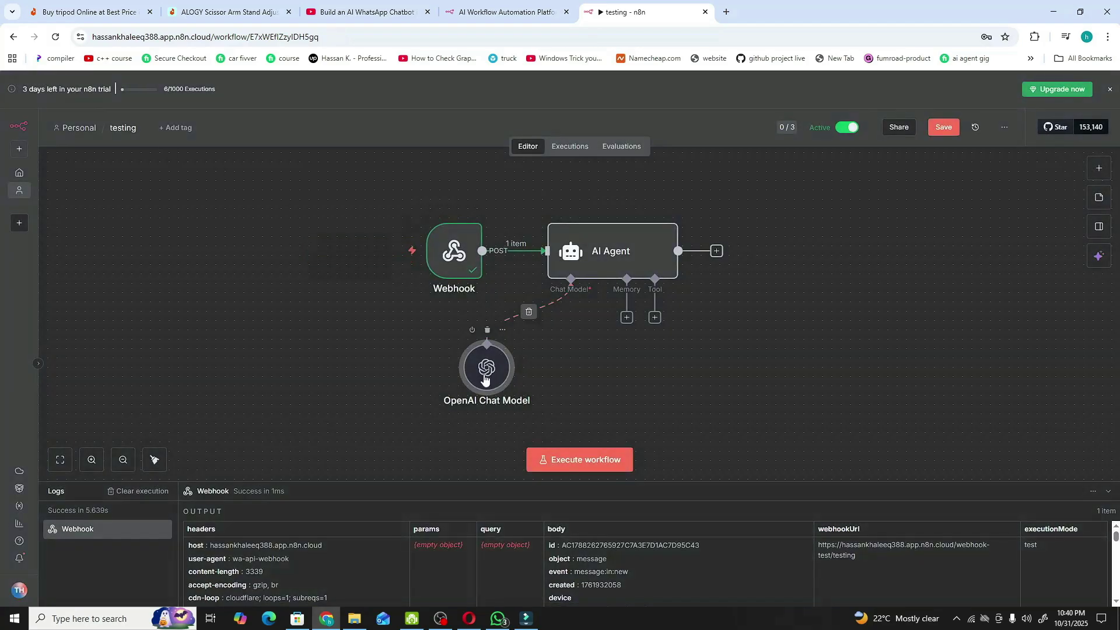
double_click(533, 376)
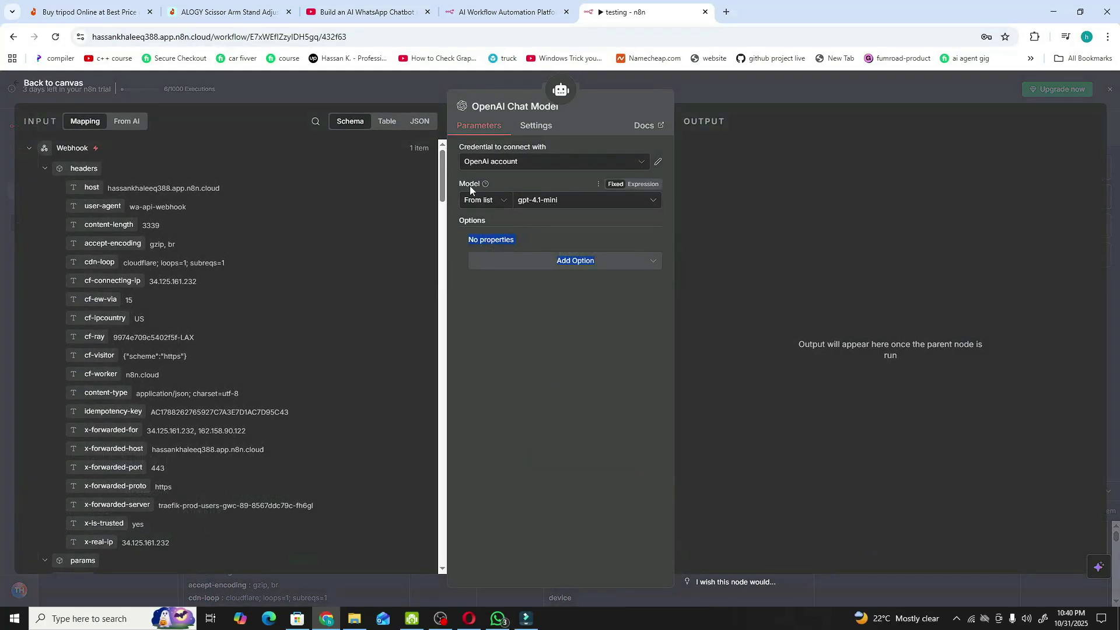
left_click(550, 201)
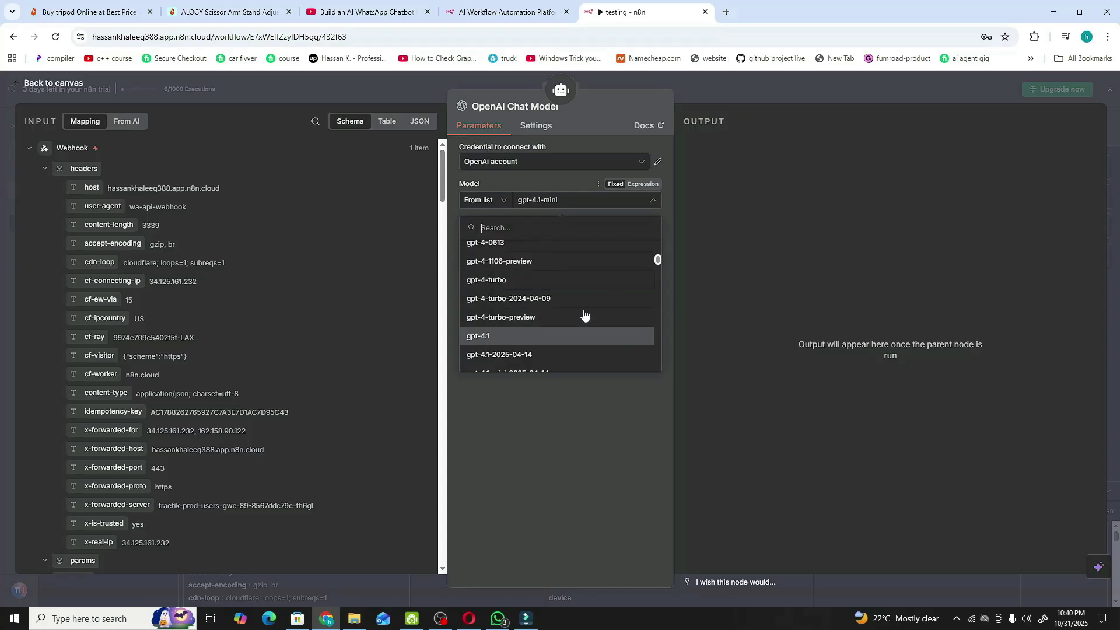
scroll(583, 309, "down", 1)
scroll(565, 303, "down", 5)
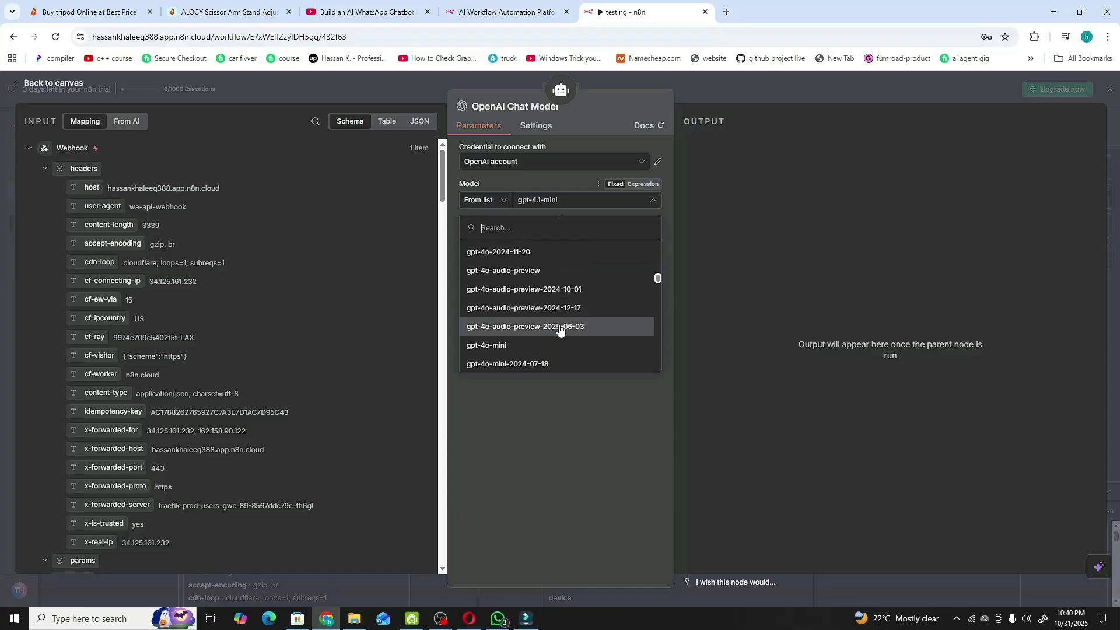
left_click(554, 345)
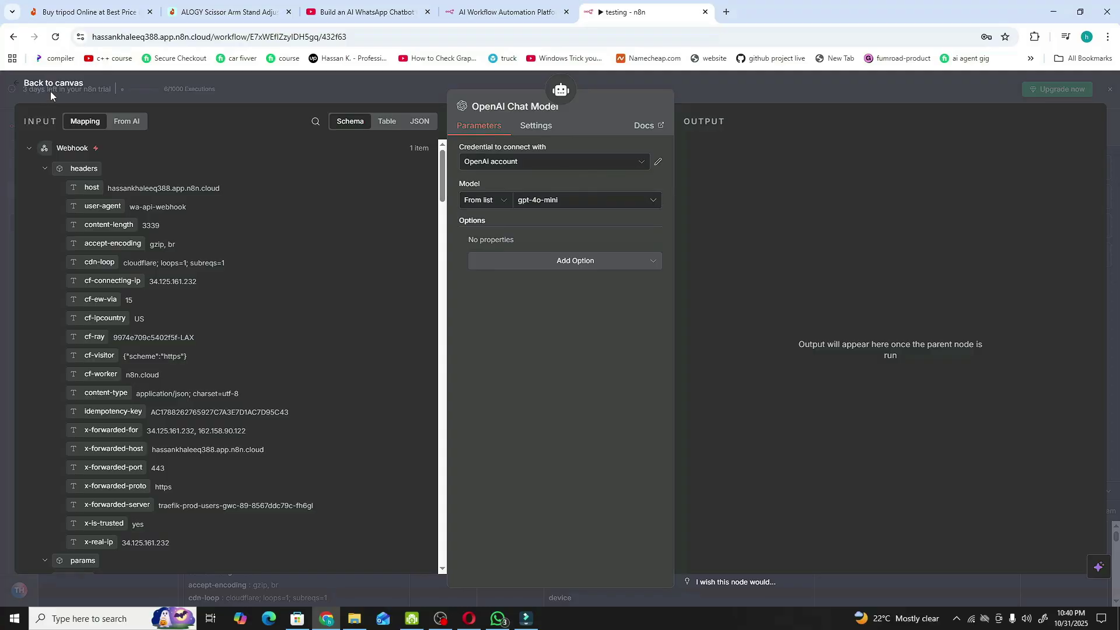
left_click(54, 87)
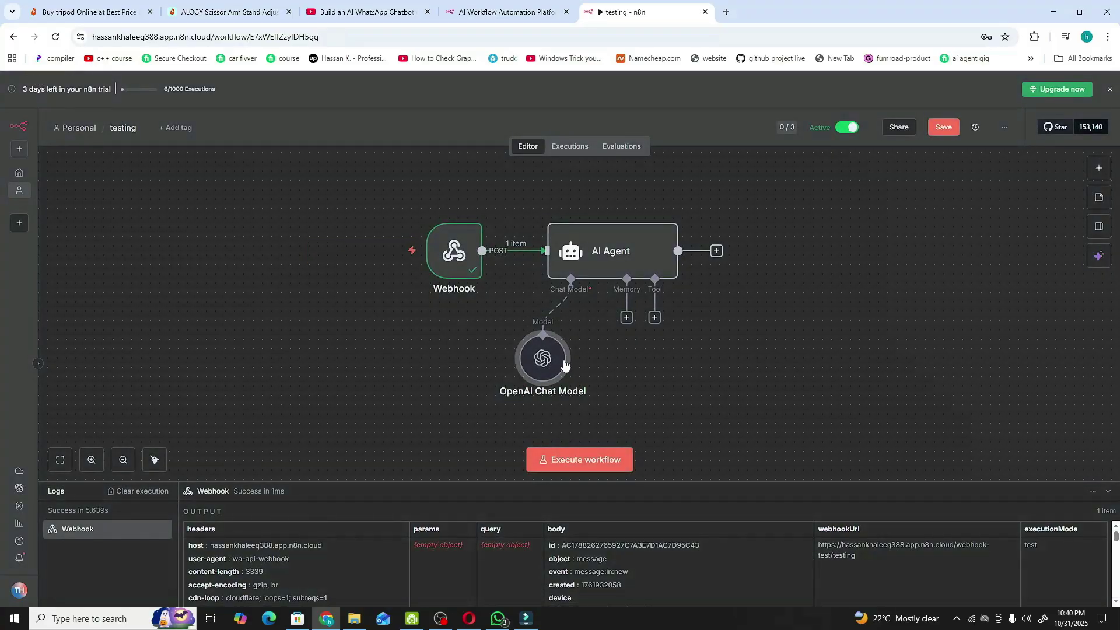
- Move the OpenAI Chat Model node beneath the AI Agent and save the workflow
left_click_drag(538, 360, 567, 387)
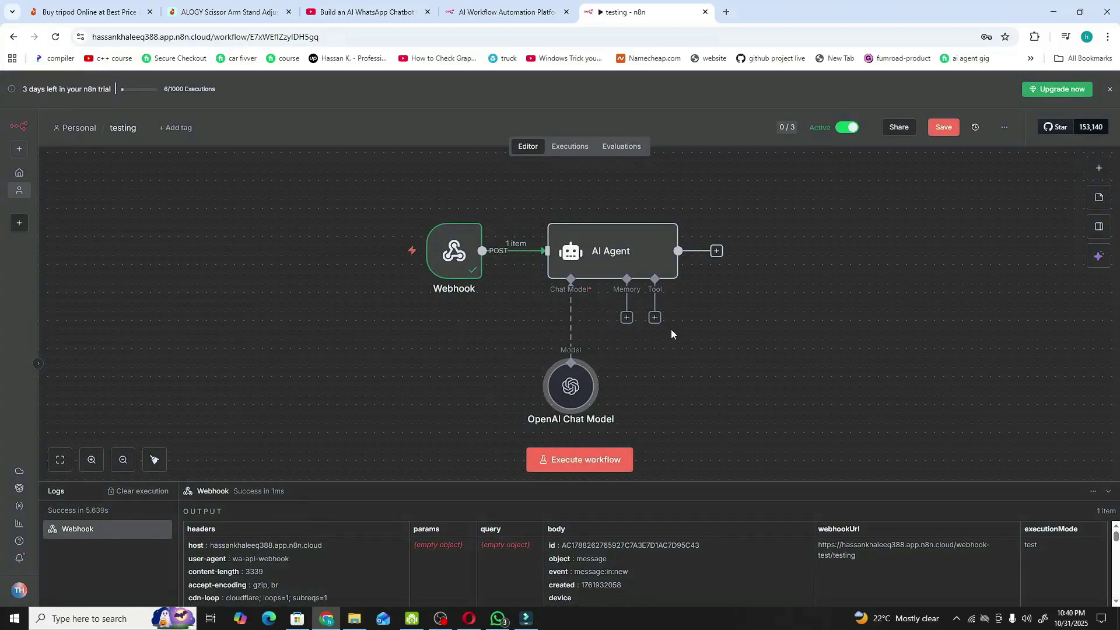
key("ctrl+s")
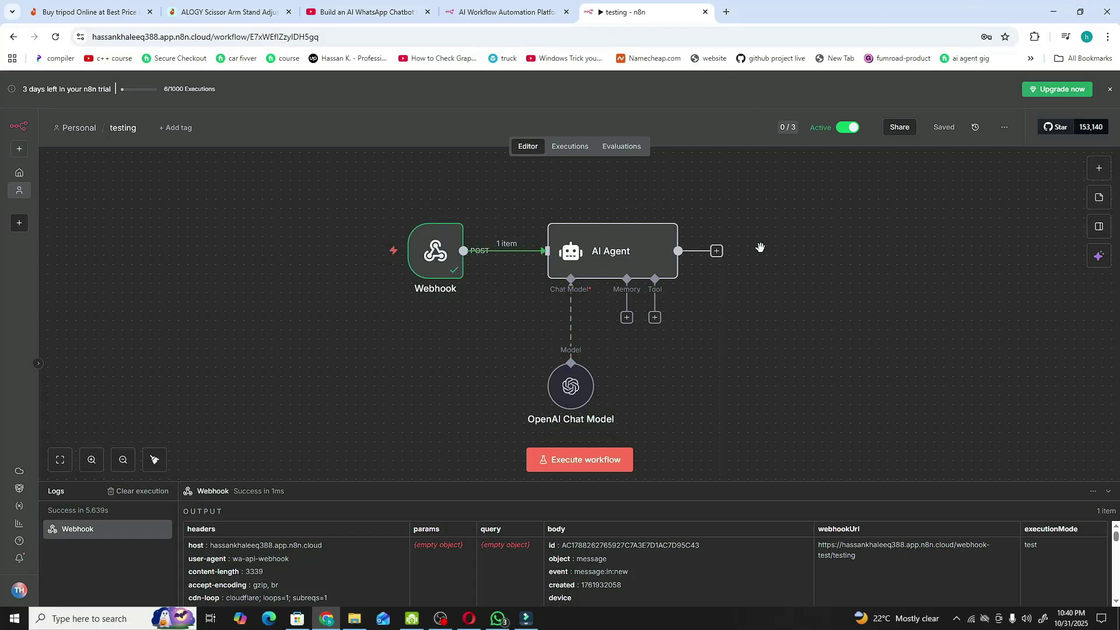
left_click_drag(761, 250, 646, 257)
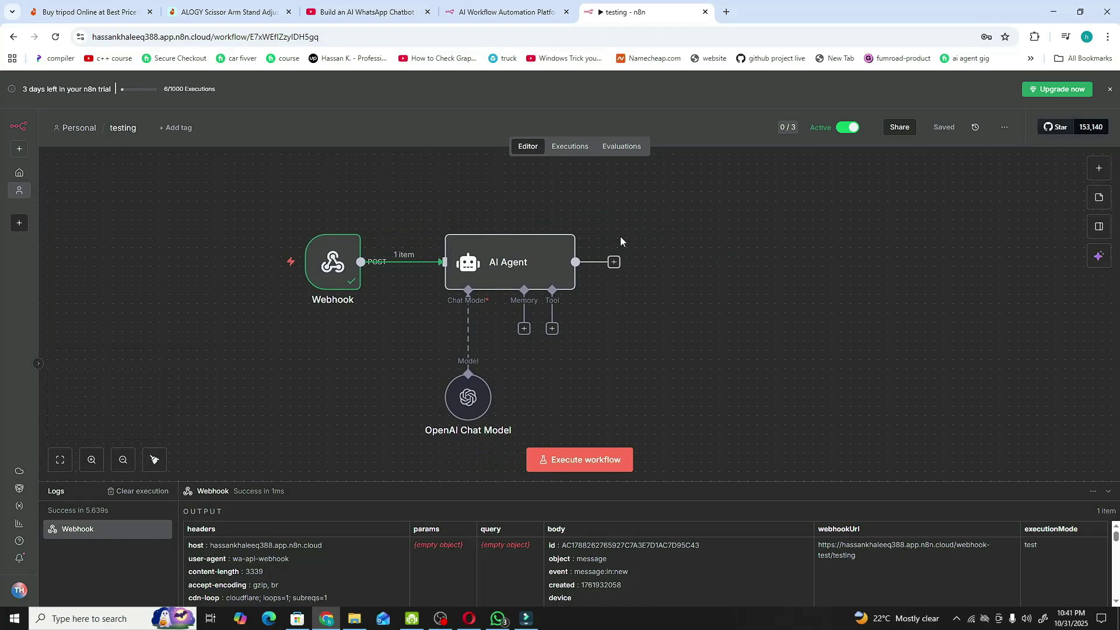
- Add an HTTP Request node after the AI Agent, found by searching 'htt'
left_click(615, 263)
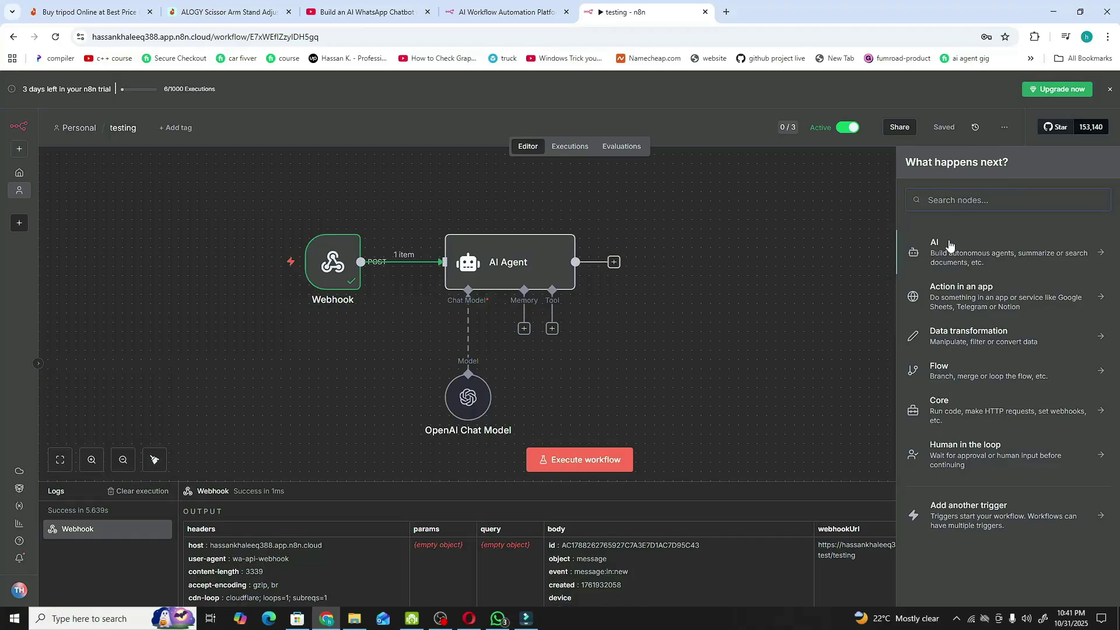
type("htt")
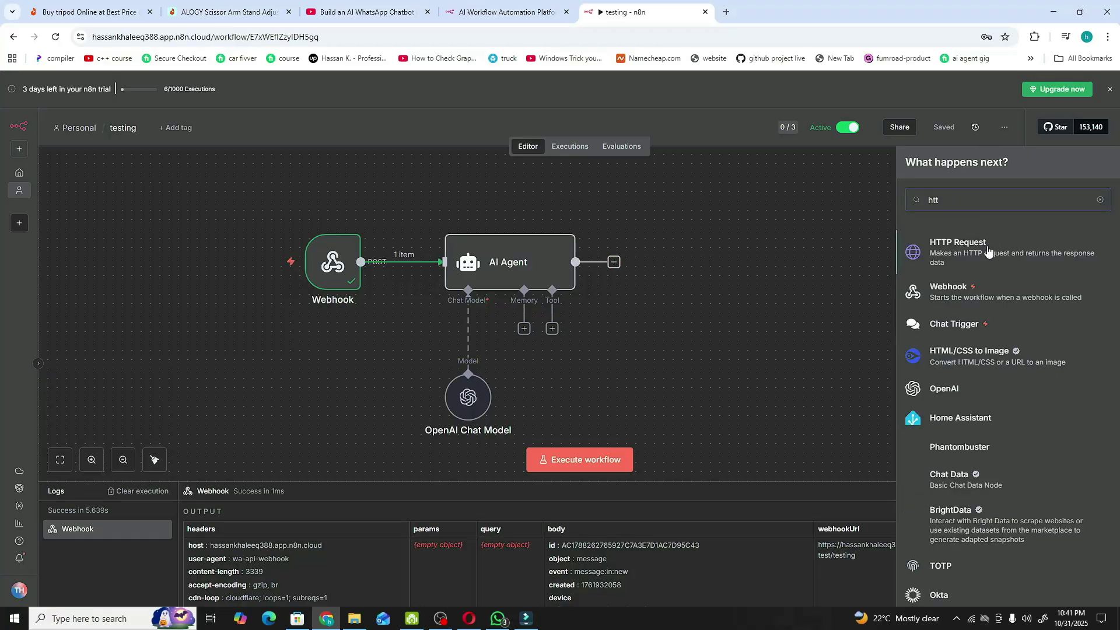
left_click(984, 250)
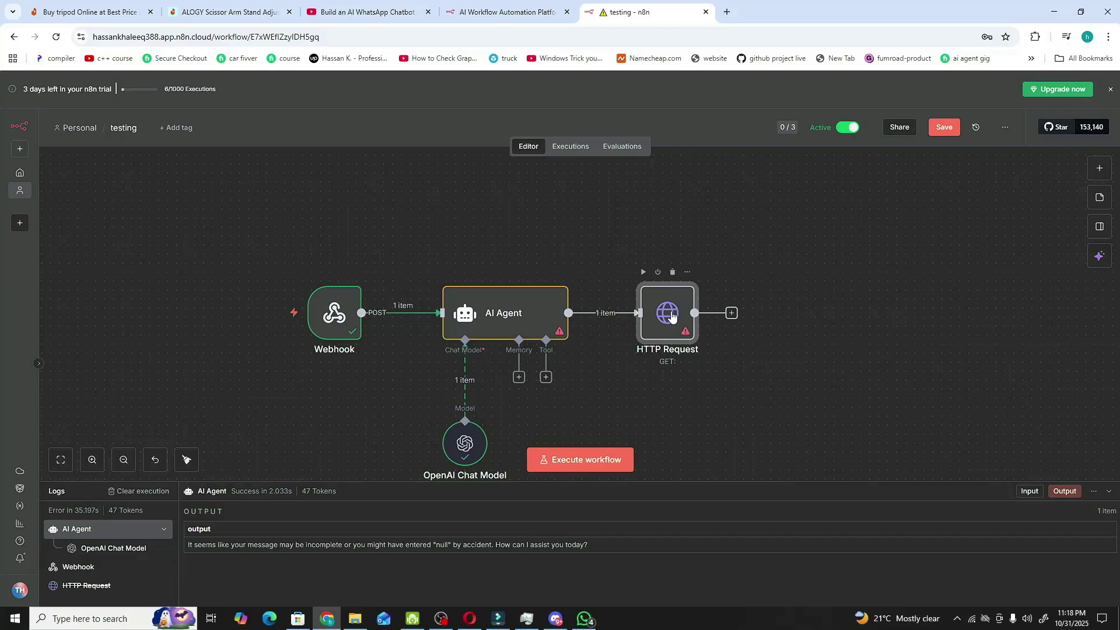
- Open the HTTP Request node and bring up its empty Import cURL command box
double_click(671, 316)
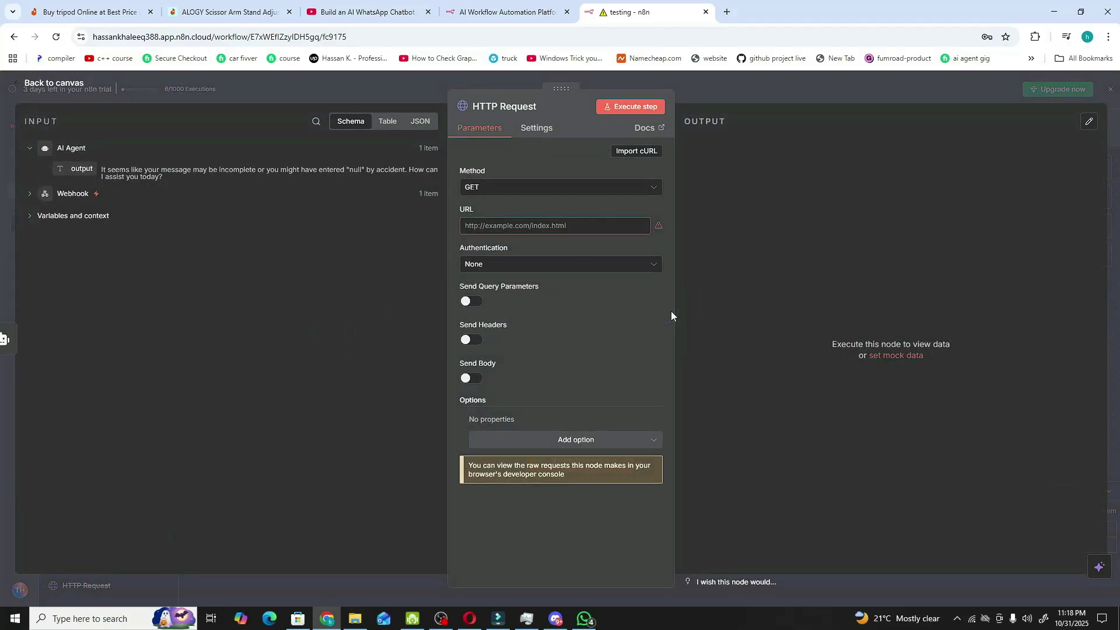
left_click(625, 152)
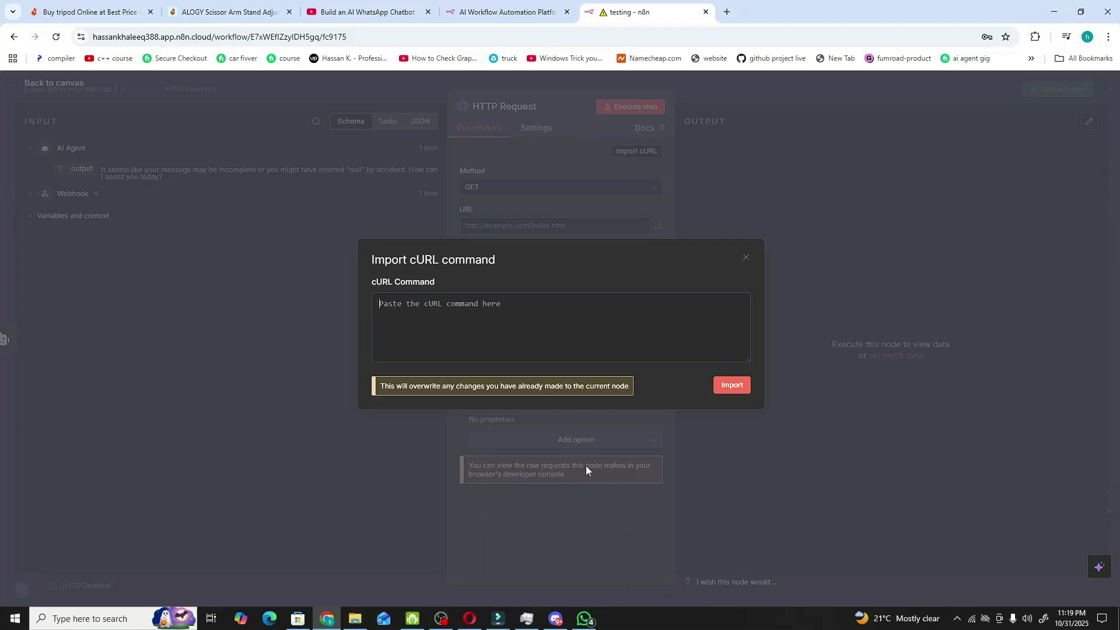
- Import the Wassenger cURL command, making the node a POST to api.wassenger.com/v1/messages
key("ctrl+v")
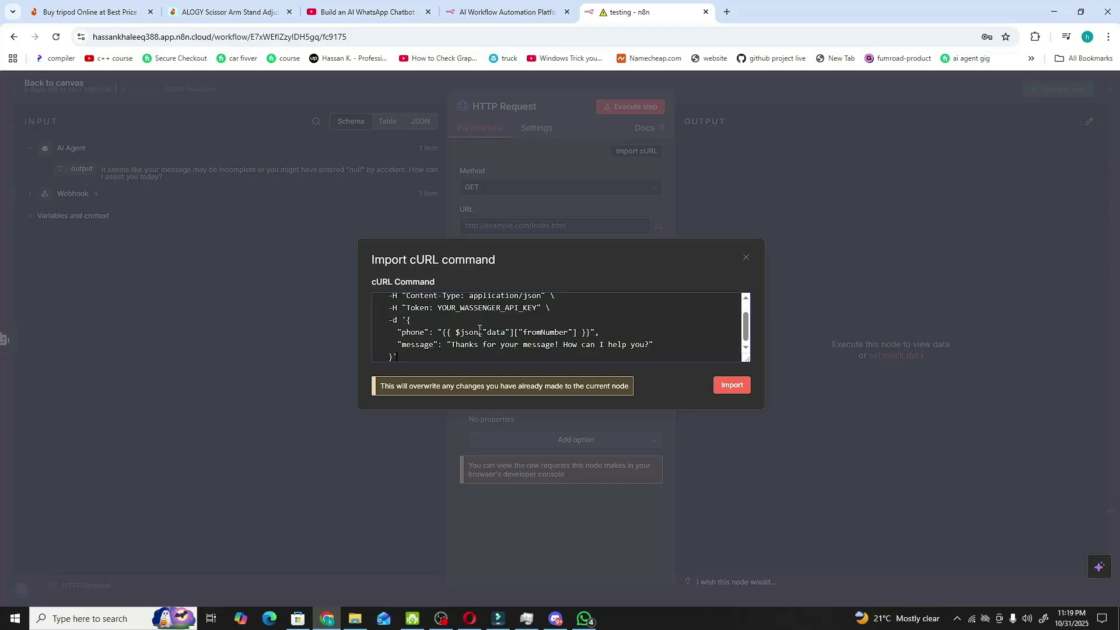
scroll(430, 331, "up", 2)
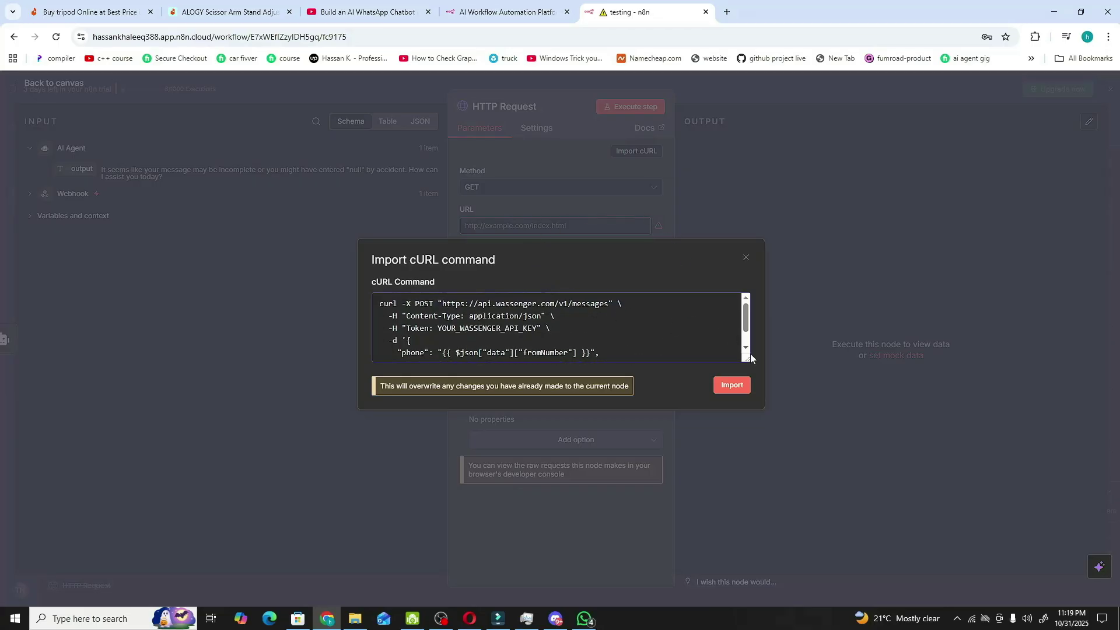
left_click(727, 387)
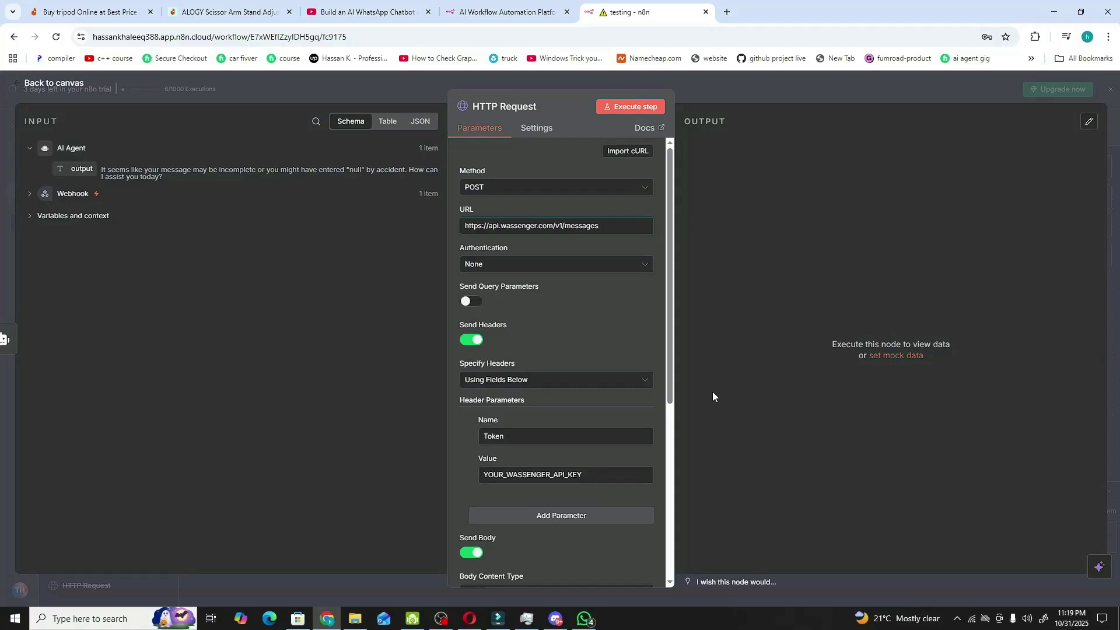
scroll(491, 209, "down", 3)
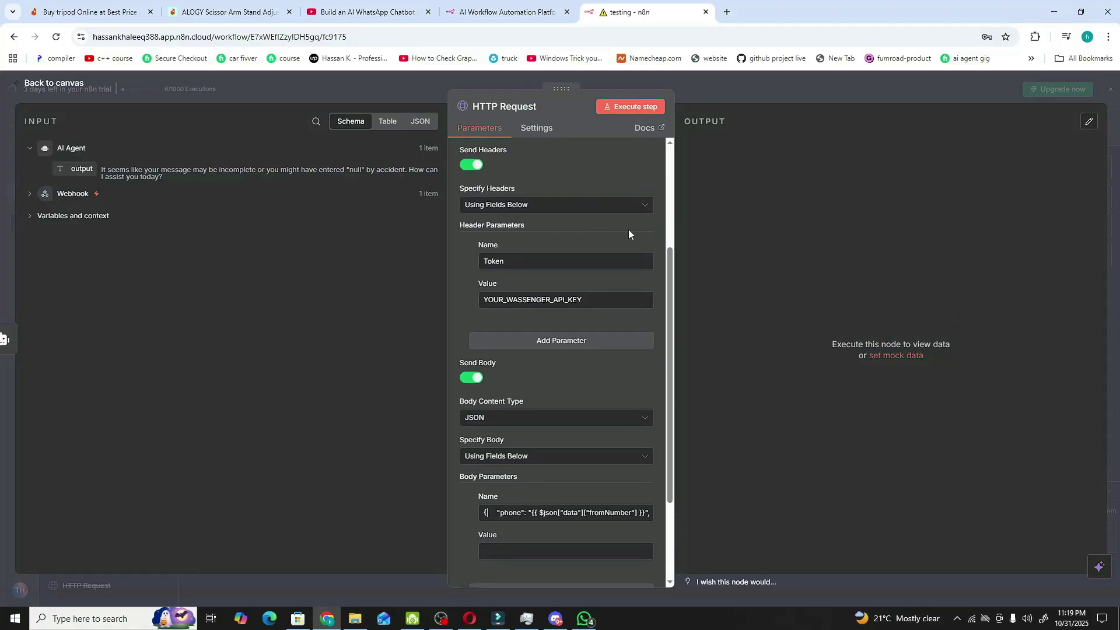
scroll(548, 232, "down", 2)
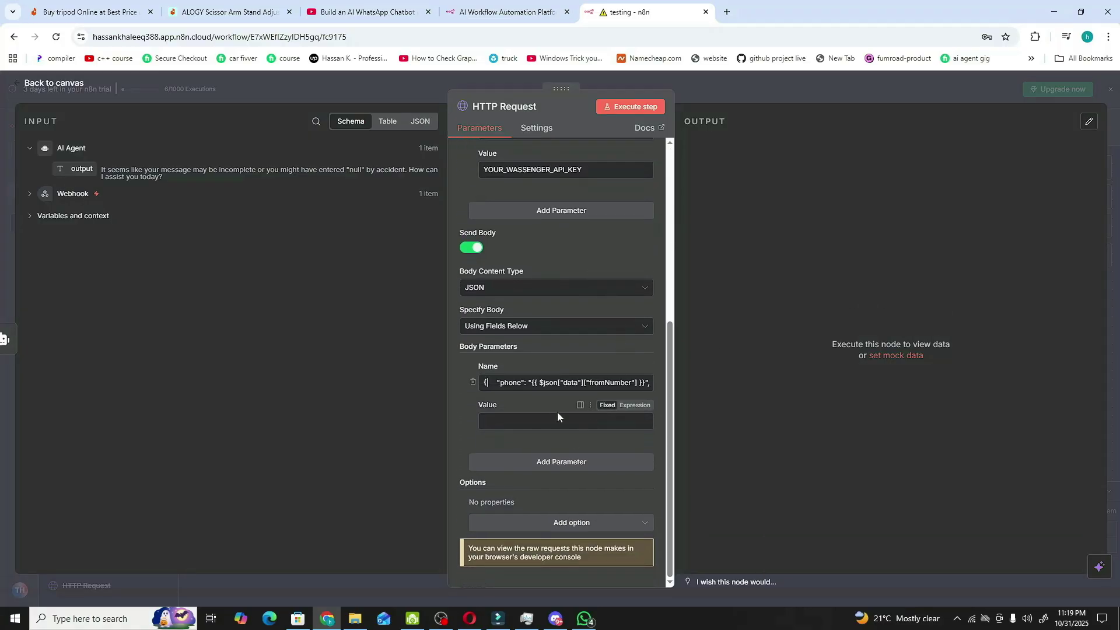
scroll(571, 267, "up", 4)
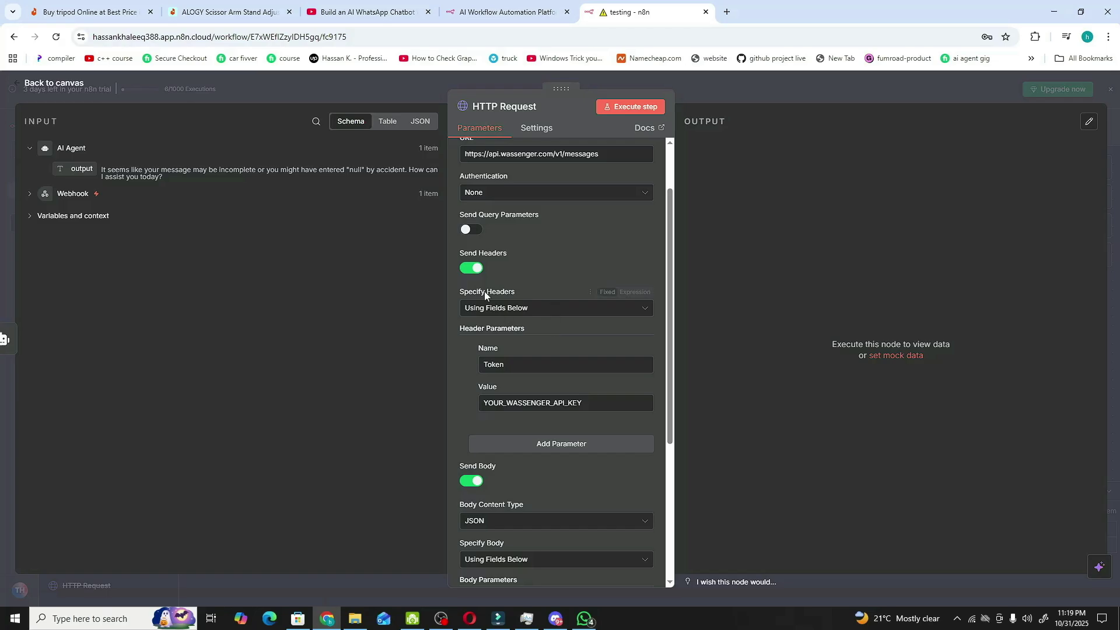
- Toggle Send Headers off and back on to clear the imported Token header
left_click(475, 272)
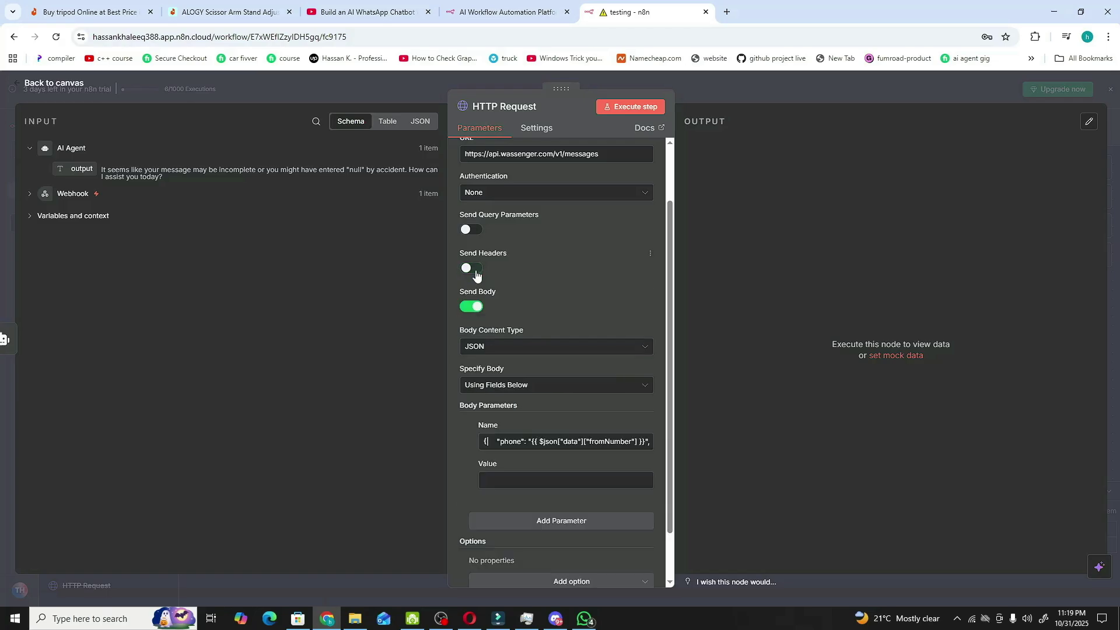
scroll(476, 274, "up", 1)
left_click(473, 340)
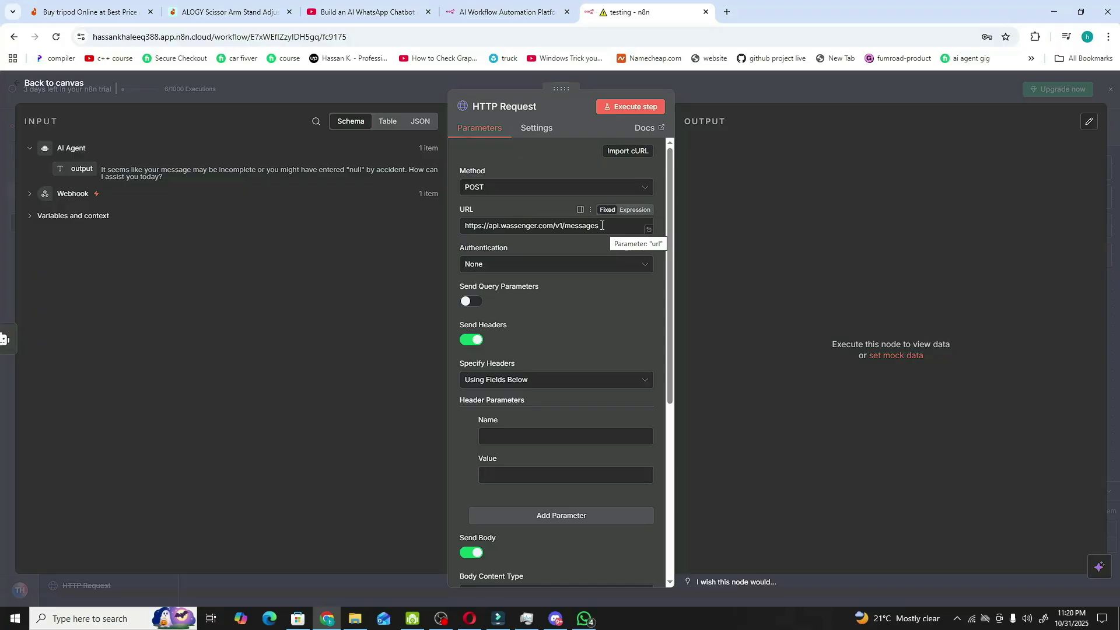
- Replace the request URL with the Wassenger messages URL carrying a ?token= placeholder
left_click_drag(601, 226, 437, 232)
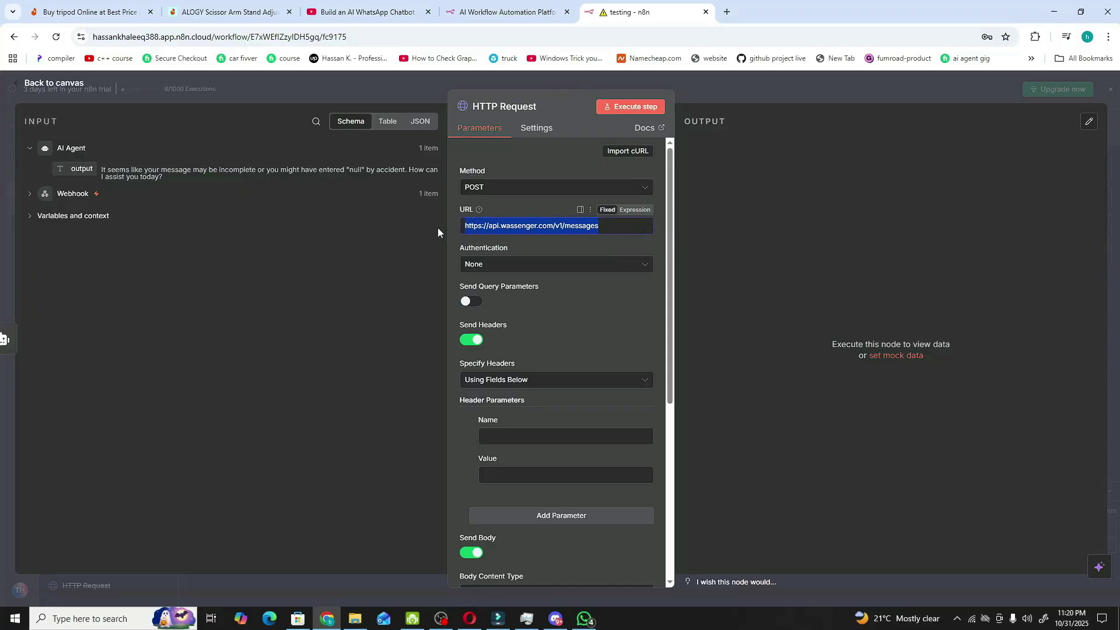
key("BackSpace")
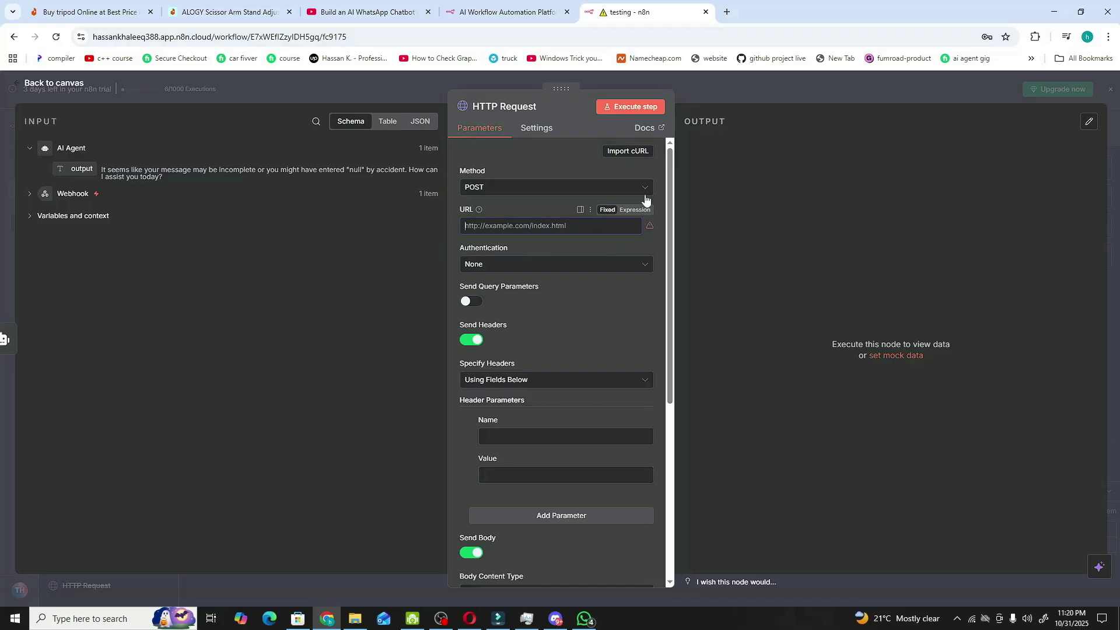
key("alt+Tab")
key("ctrl+c")
key("alt+Tab")
key("ctrl+v")
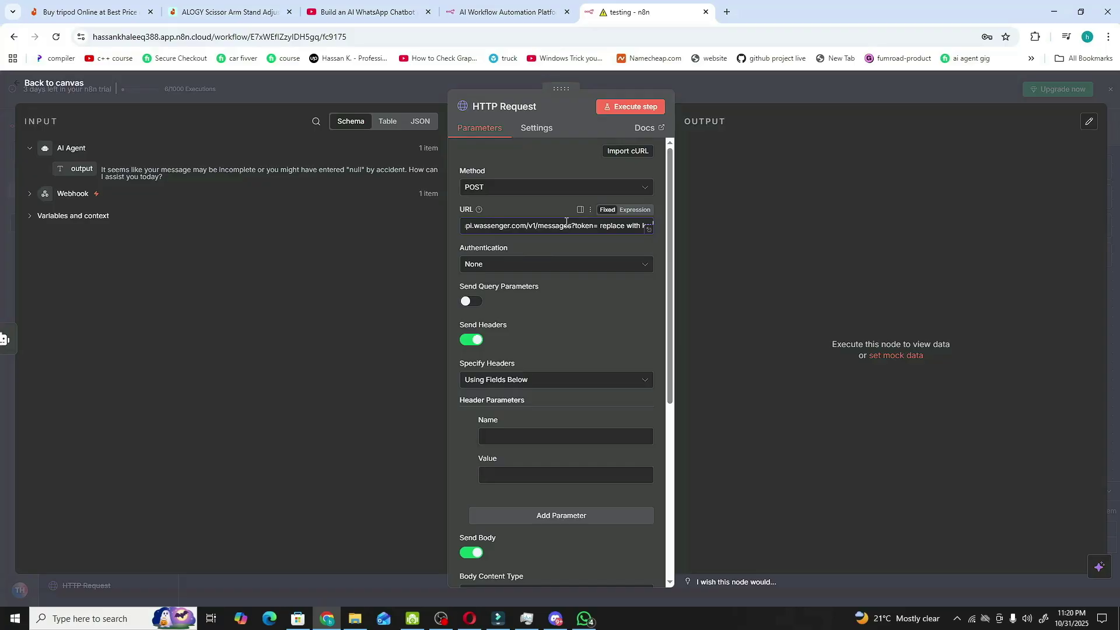
- Select the 'replace with key' placeholder in the expanded URL editor
left_click(647, 231)
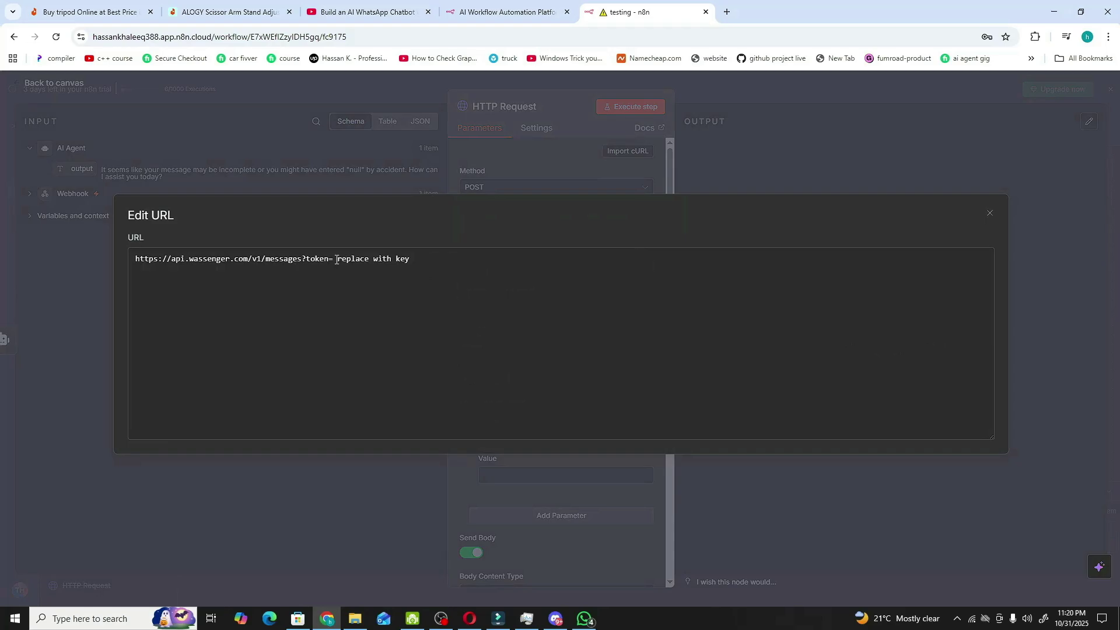
left_click_drag(337, 258, 412, 259)
left_click(411, 260)
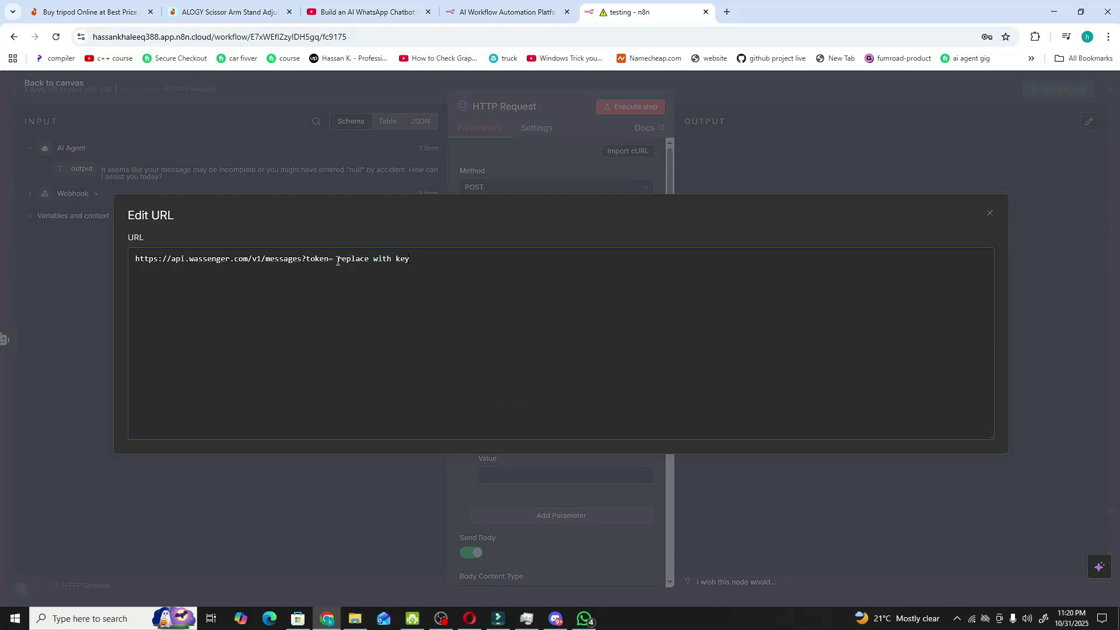
left_click_drag(337, 260, 419, 253)
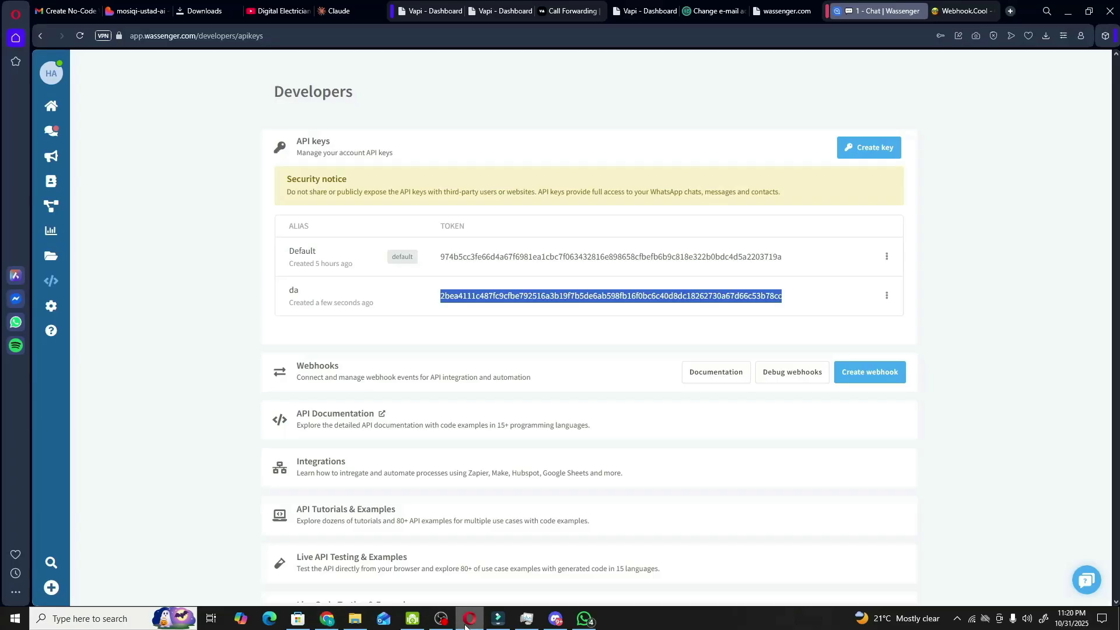
- Create a Wassenger API key aliased testing_course under Developers > API keys
left_click(470, 618)
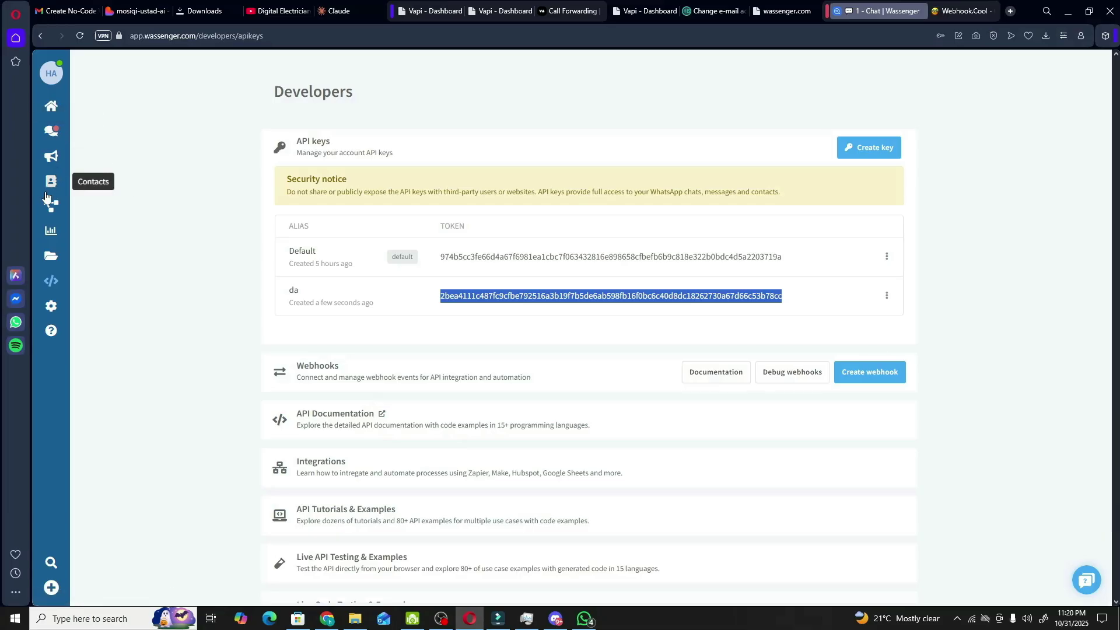
left_click(49, 279)
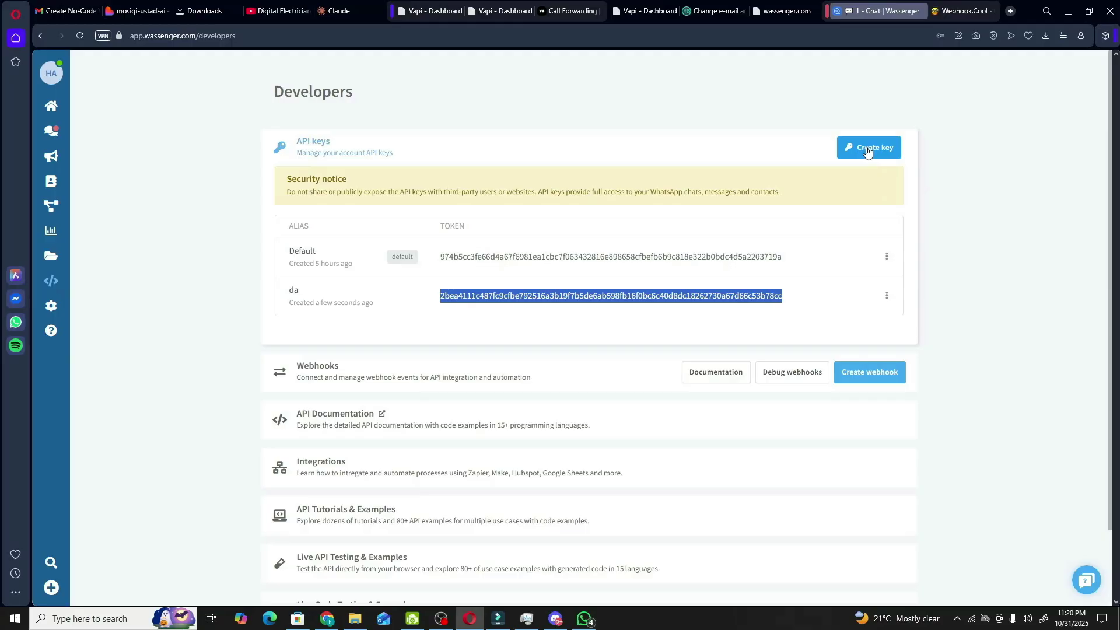
left_click(336, 149)
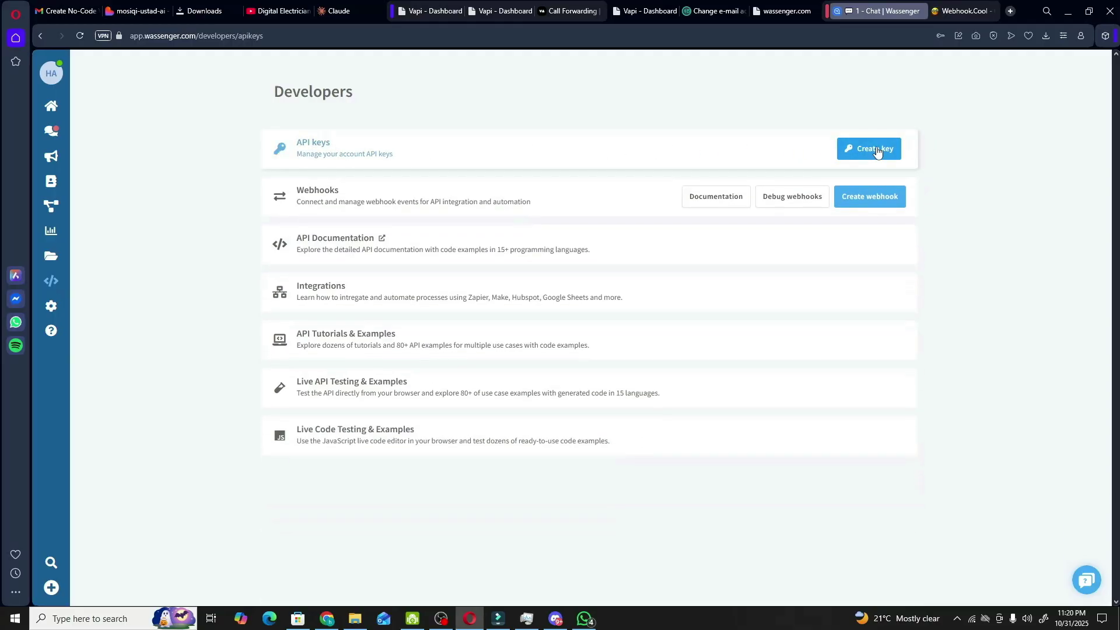
left_click(871, 153)
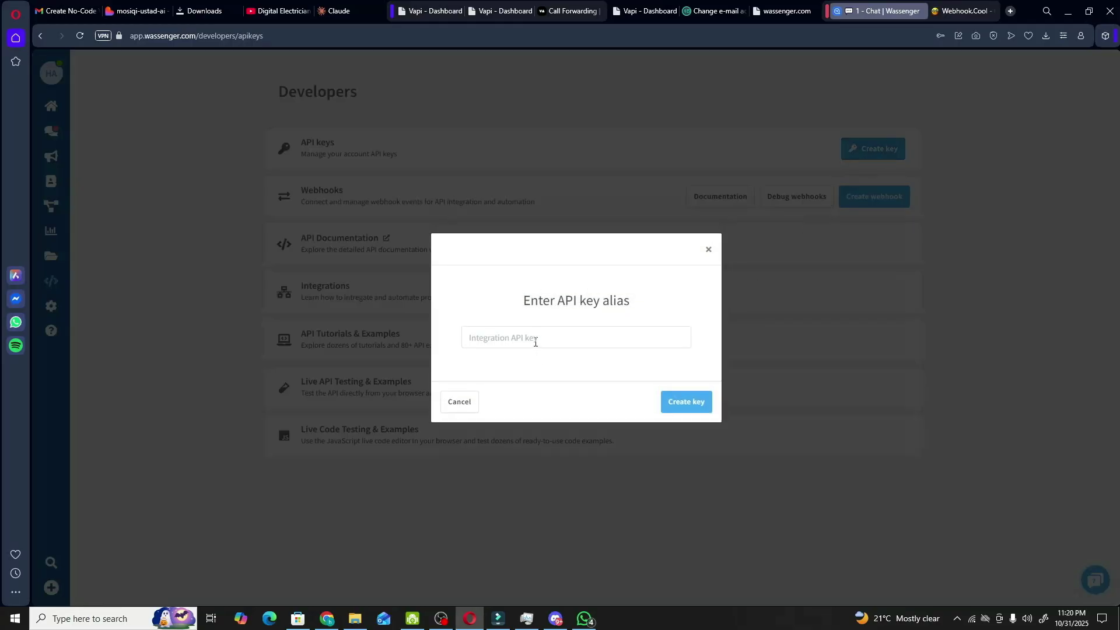
left_click(536, 341)
left_click(555, 365)
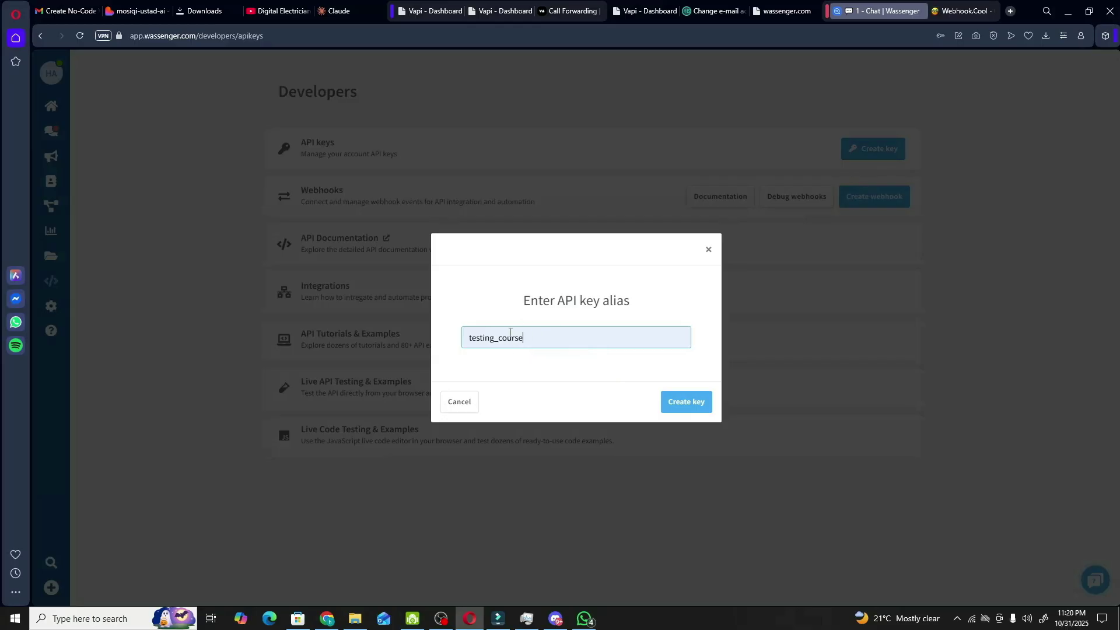
left_click(683, 403)
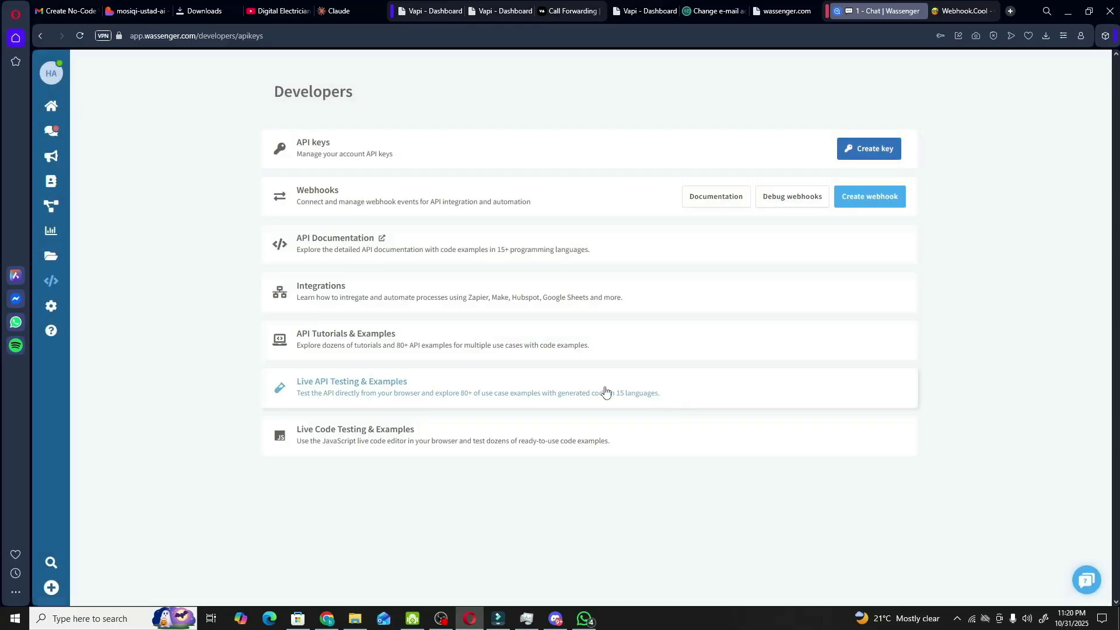
left_click(388, 146)
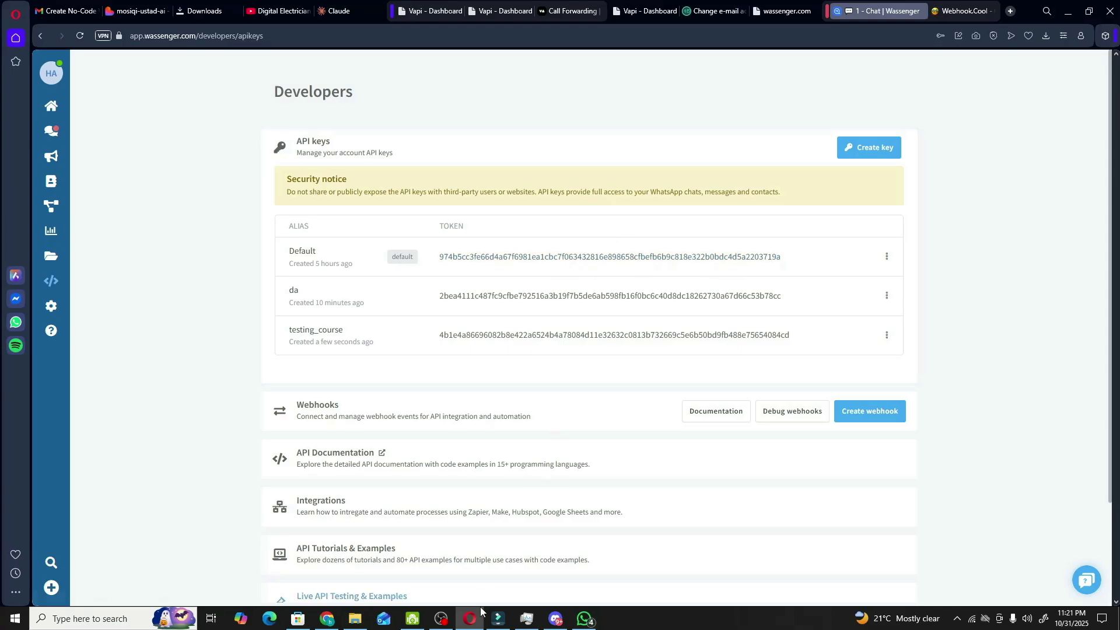
left_click(327, 619)
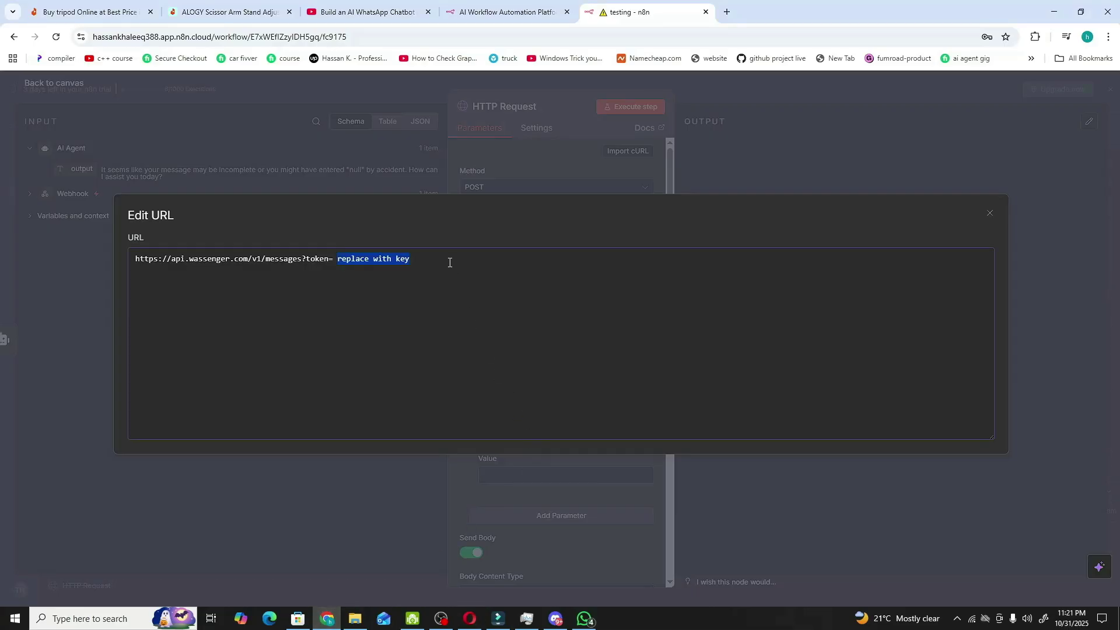
- Paste the Wassenger API token over 'replace with key' after ?token= and close the URL editor
double_click(402, 258)
left_click_drag(338, 259, 414, 259)
key("ctrl+v")
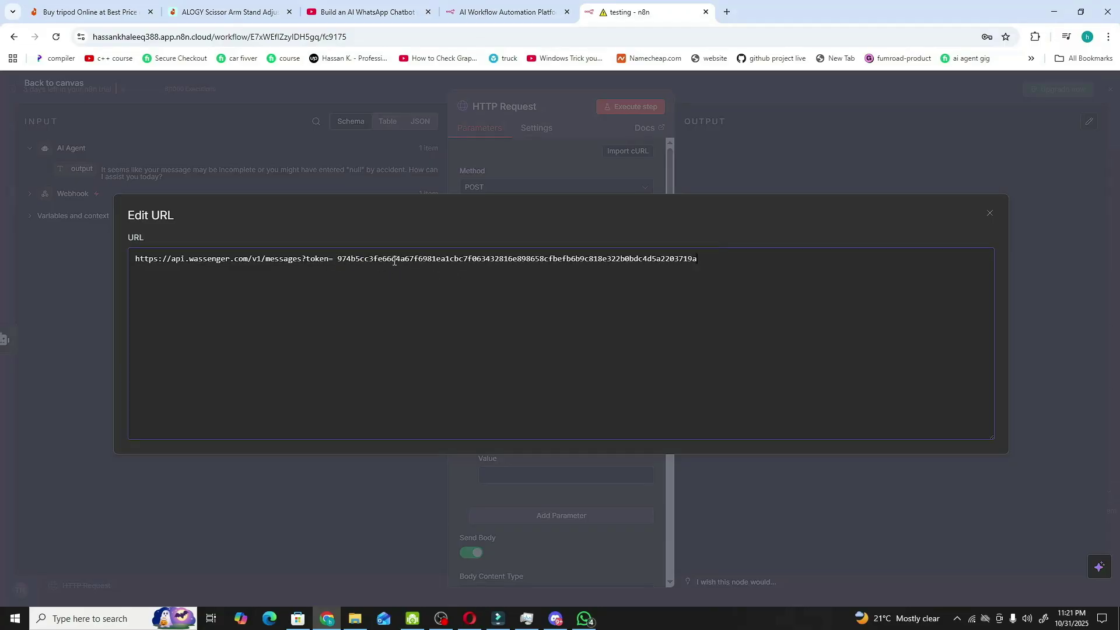
double_click(394, 260)
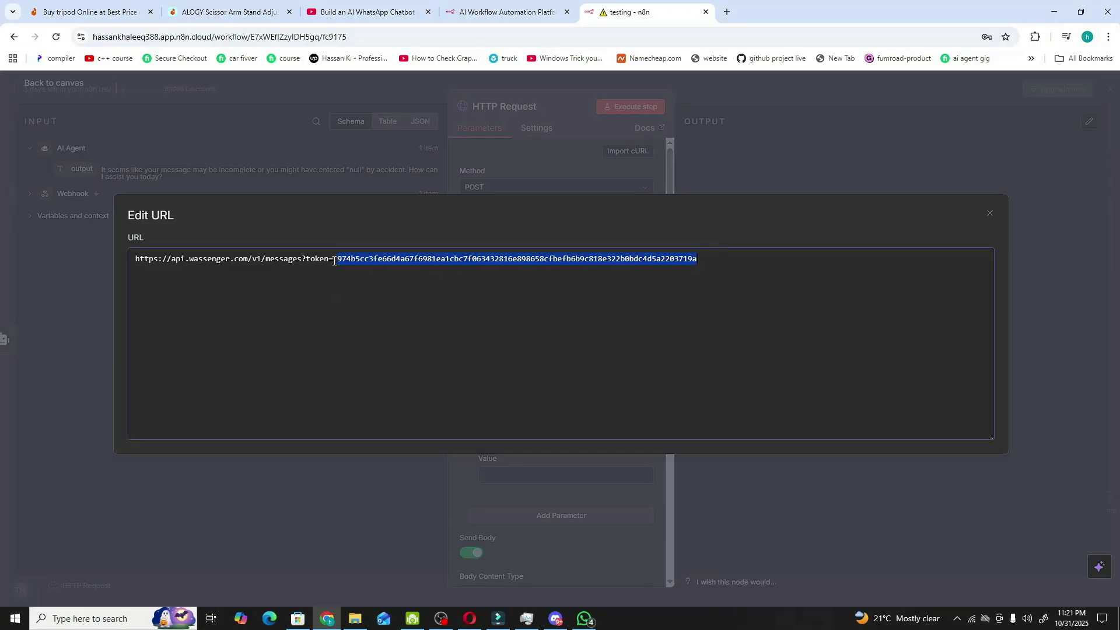
left_click_drag(335, 260, 720, 255)
left_click(300, 286)
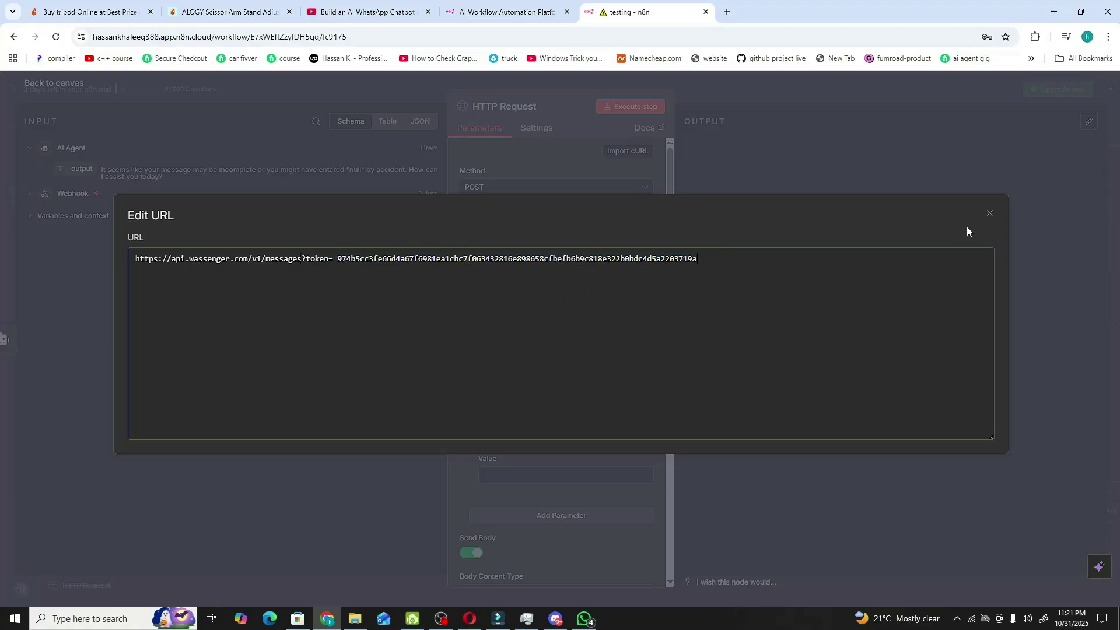
double_click(646, 256)
left_click(989, 215)
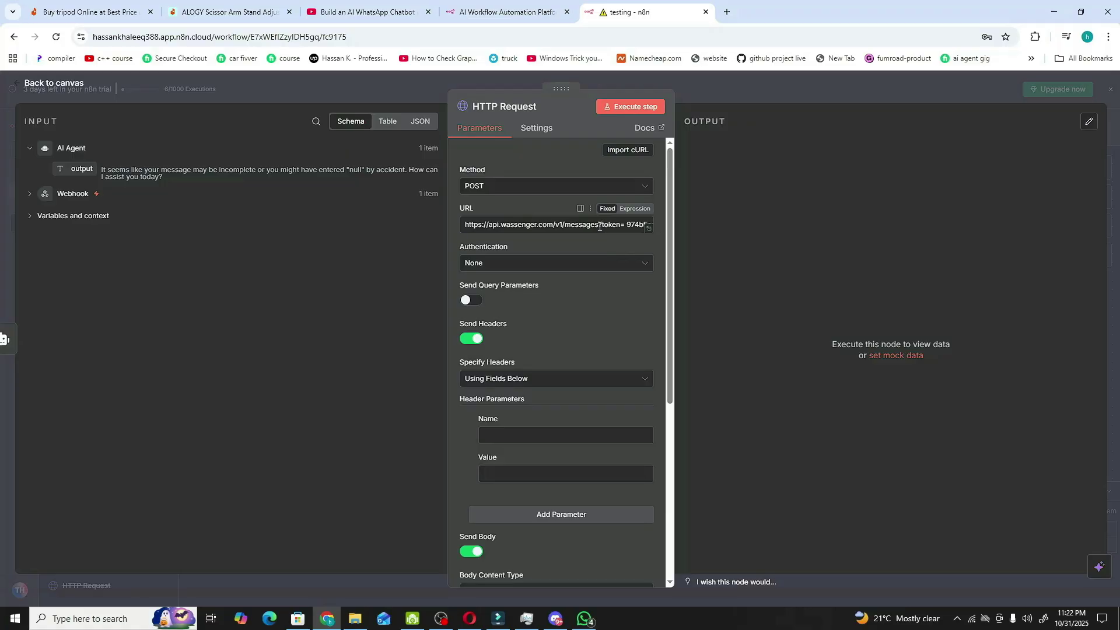
- Add a header named content-Type with the value application/json
scroll(513, 314, "down", 2)
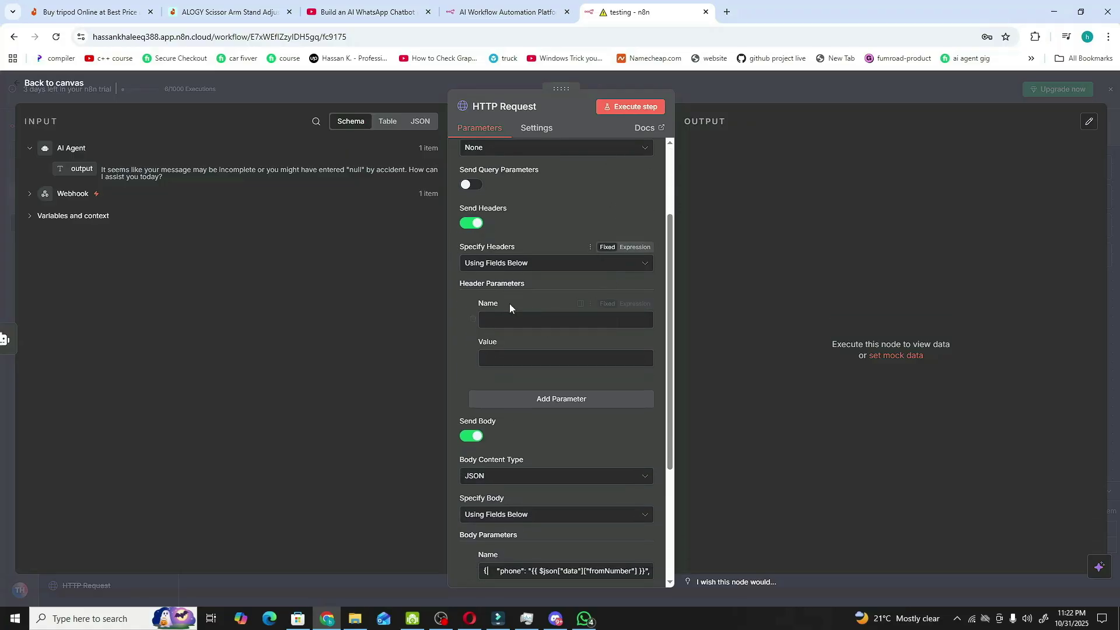
left_click(497, 322)
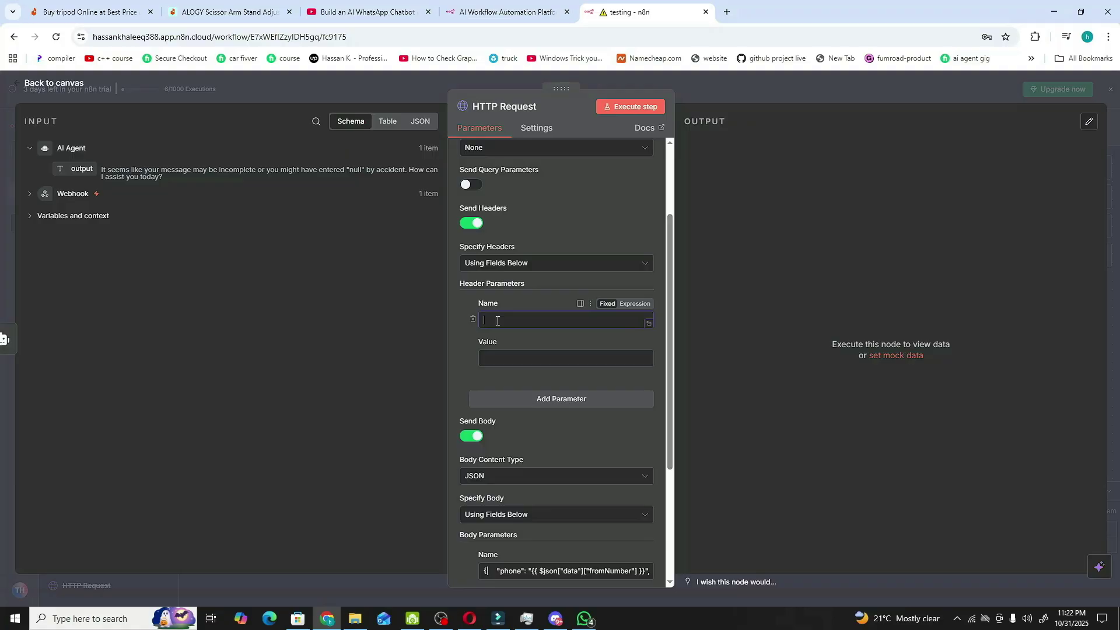
type("conten")
type("t-ty")
type("T")
type("ype")
left_click(540, 358)
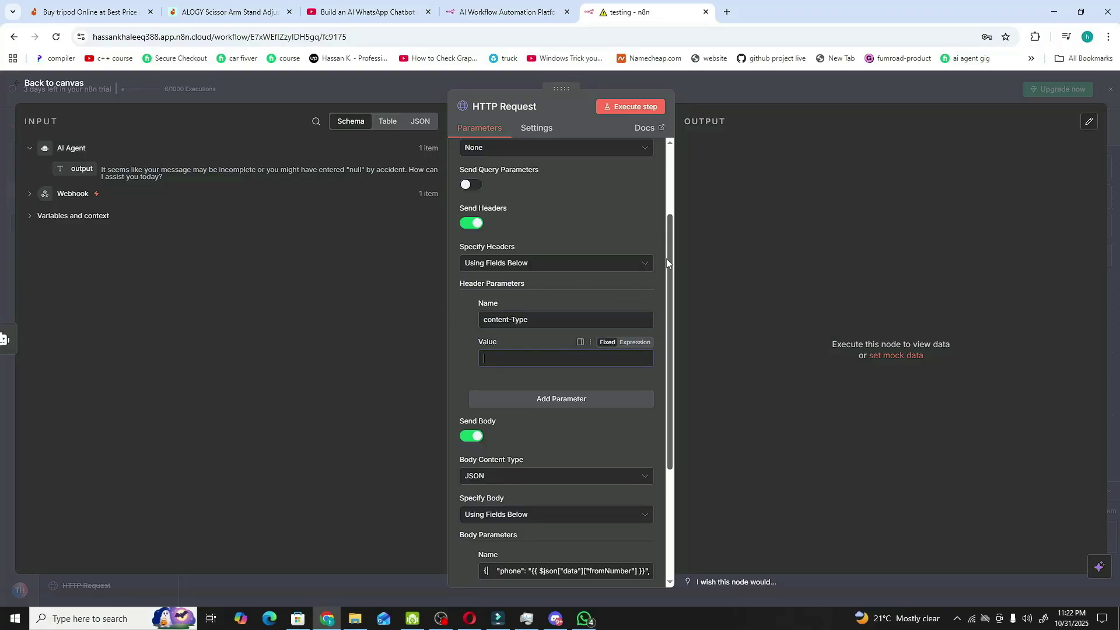
type("application/json")
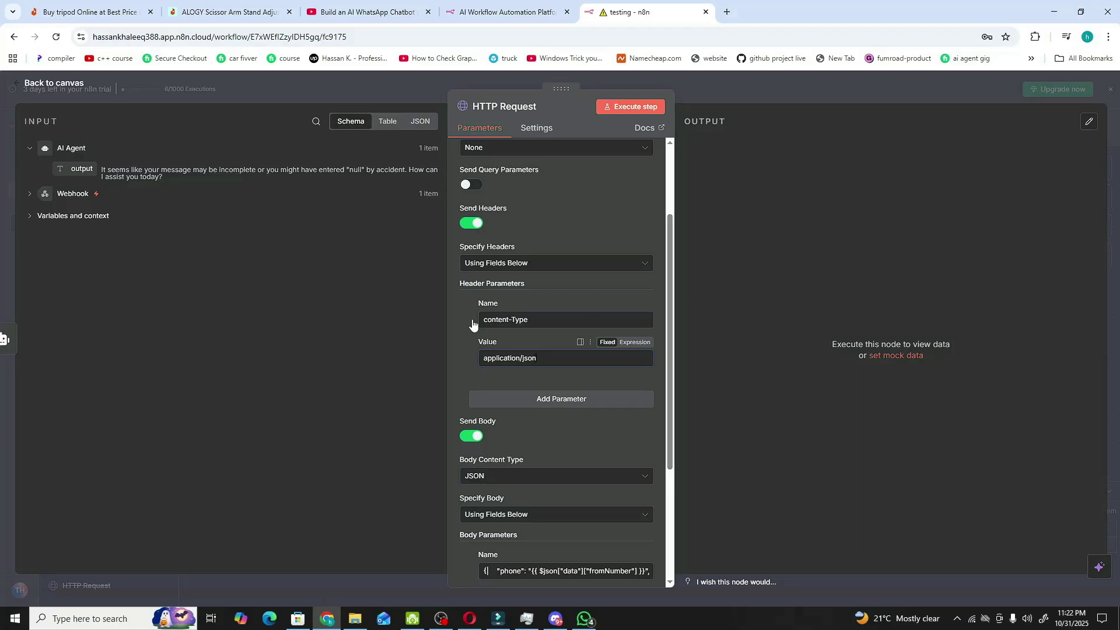
scroll(583, 256, "down", 2)
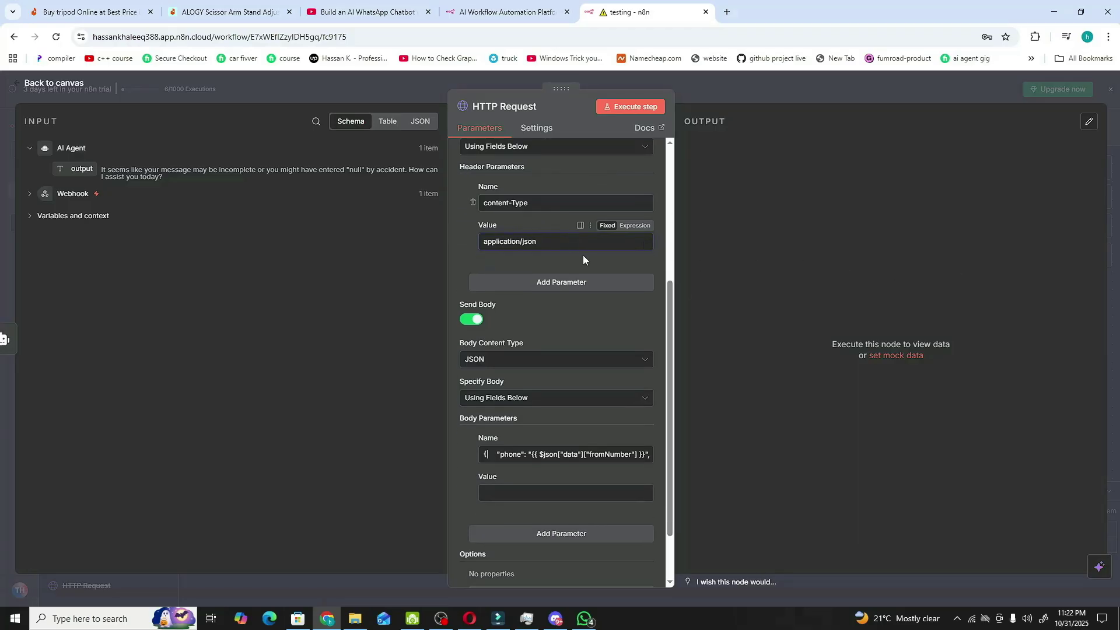
scroll(589, 299, "down", 1)
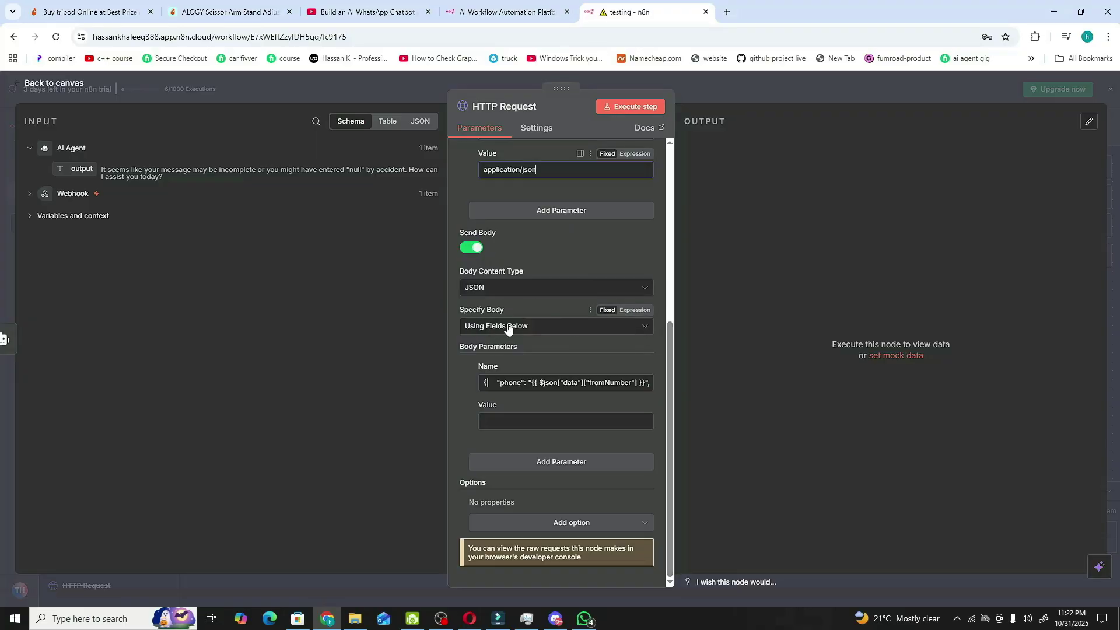
- Set Specify Body to Using JSON and focus the empty JSON editor
left_click(527, 327)
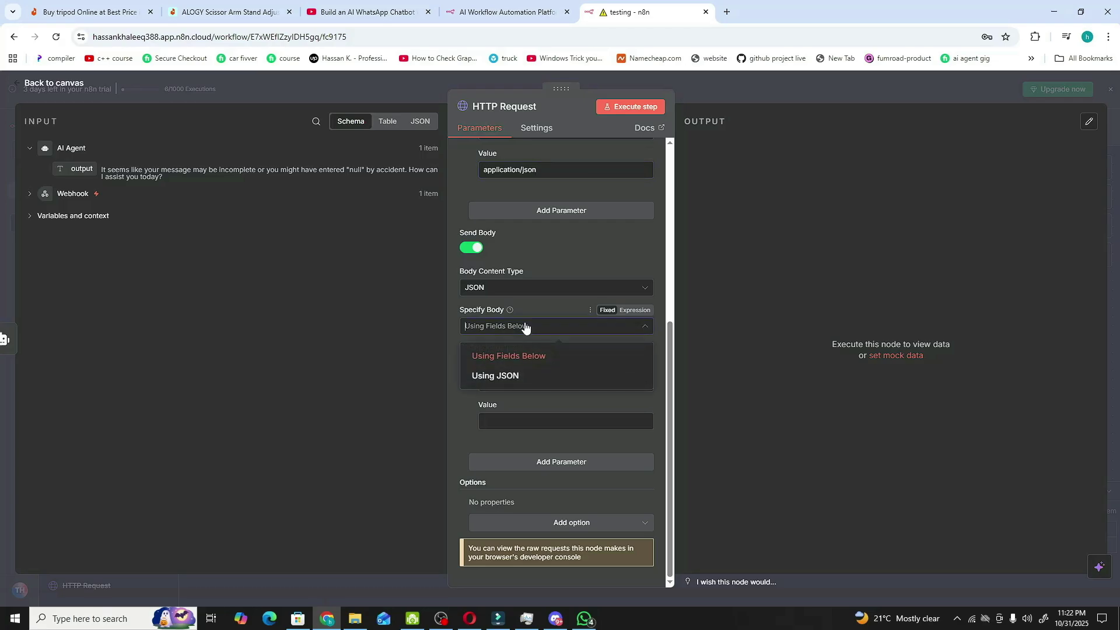
left_click(506, 376)
left_click(546, 430)
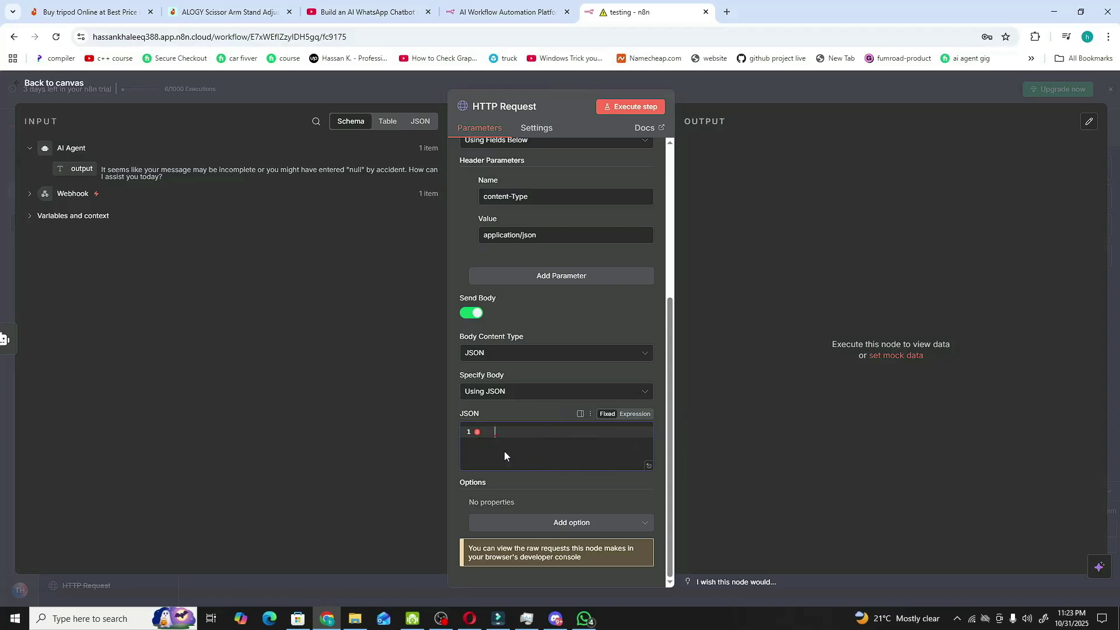
- Paste the JSON payload with a phone and AI Agent output message into the body
key("ctrl+v")
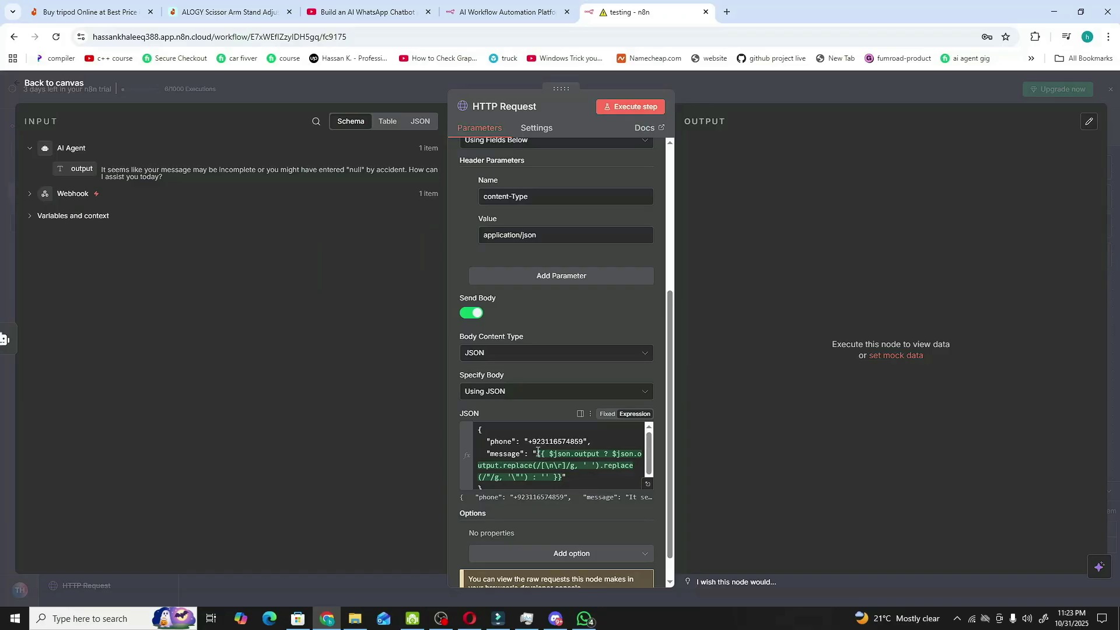
scroll(586, 474, "down", 1)
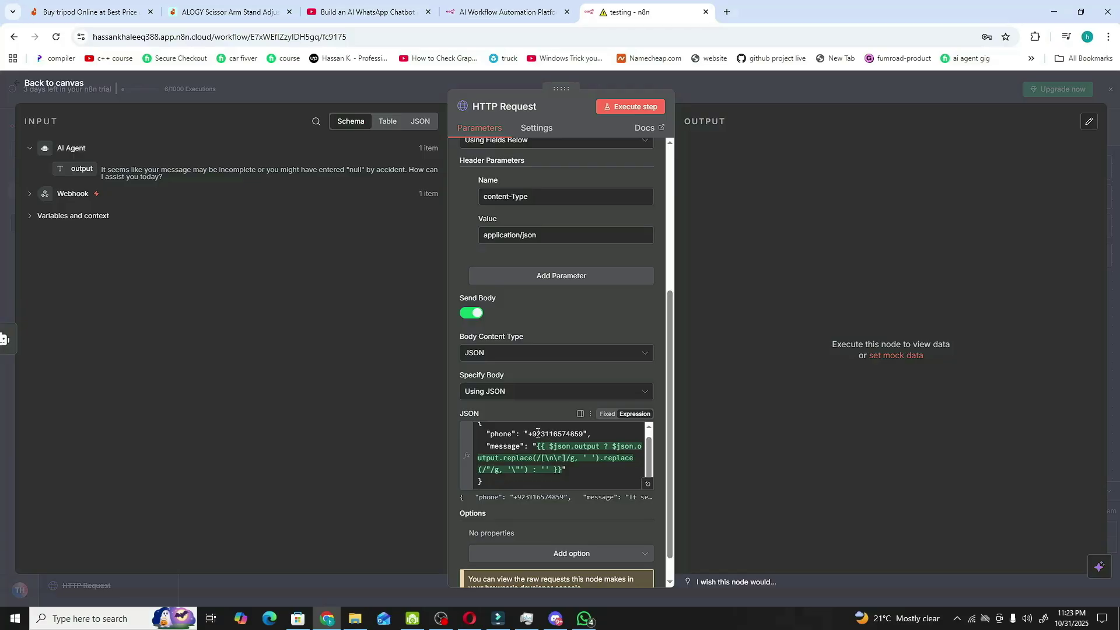
left_click(647, 484)
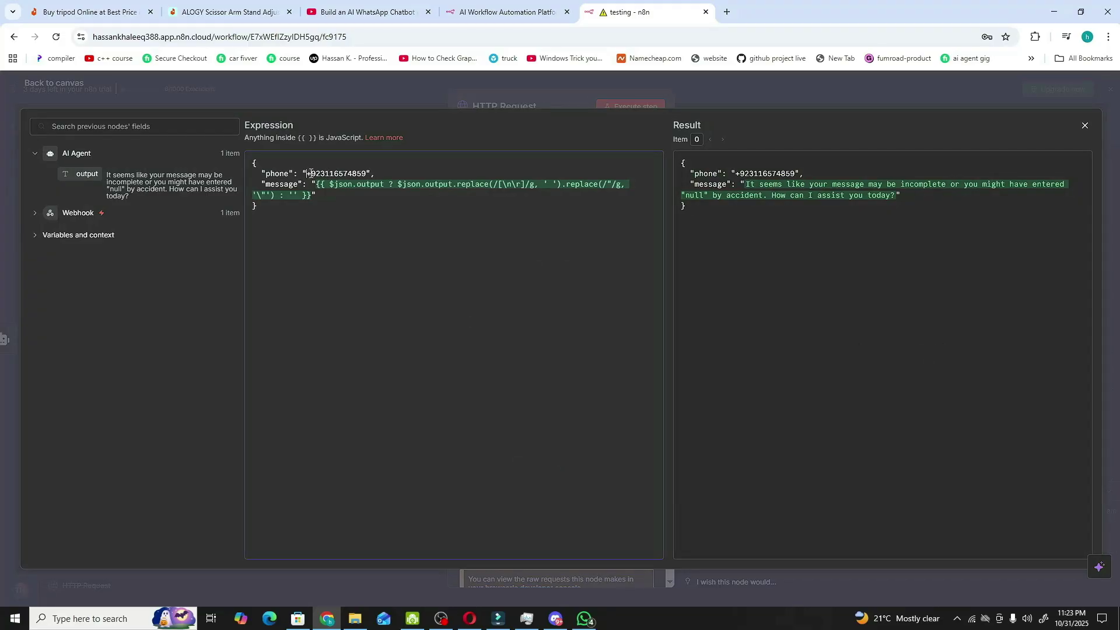
left_click_drag(306, 174, 366, 172)
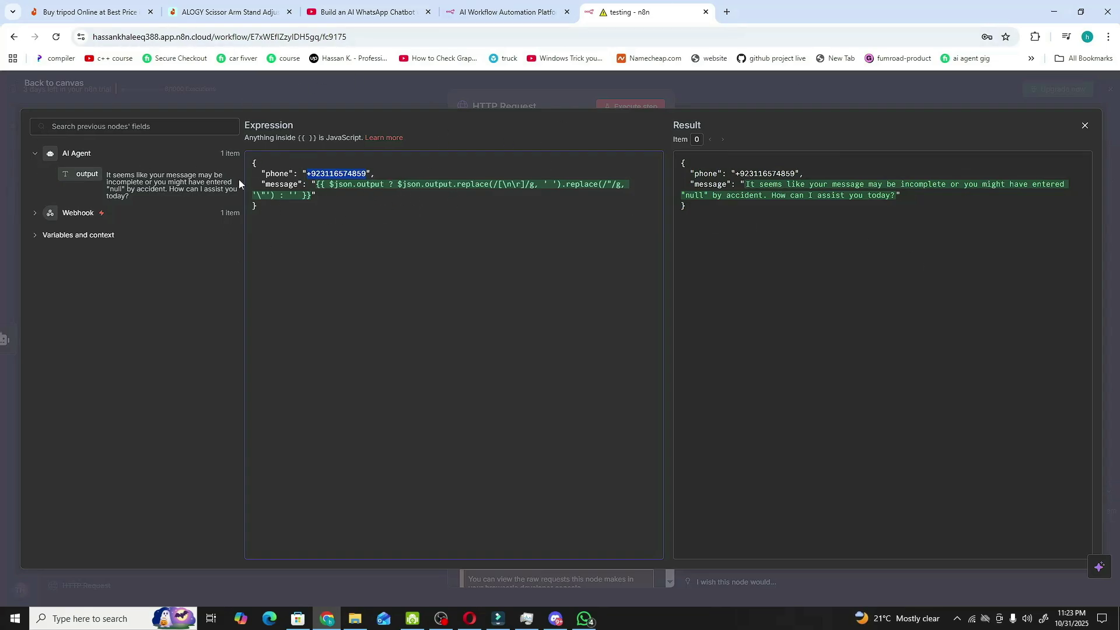
left_click(328, 185)
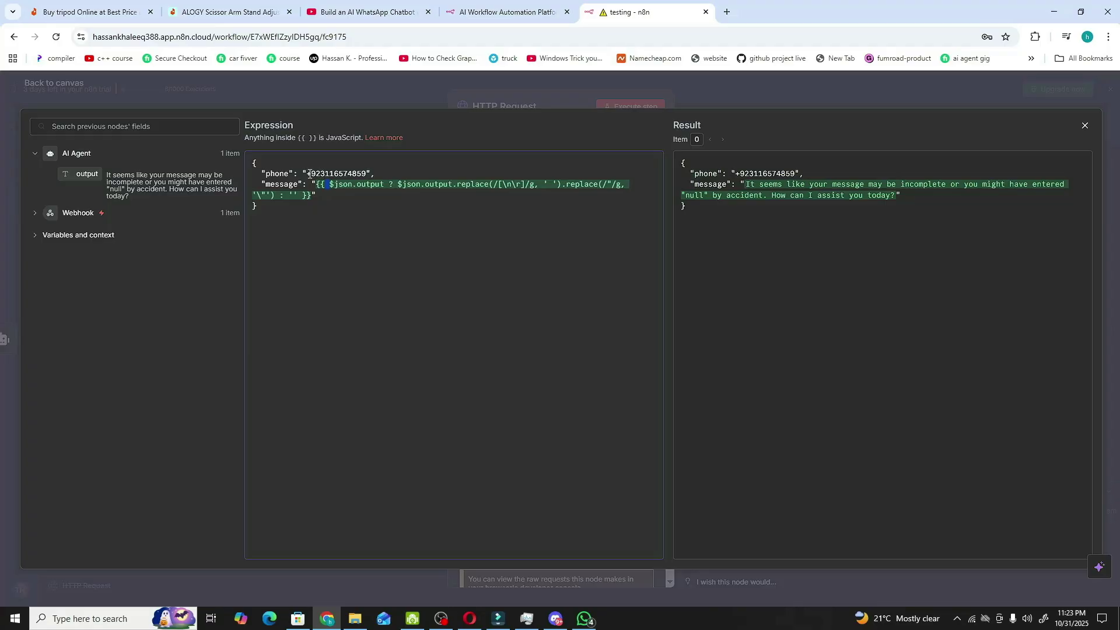
left_click(186, 93)
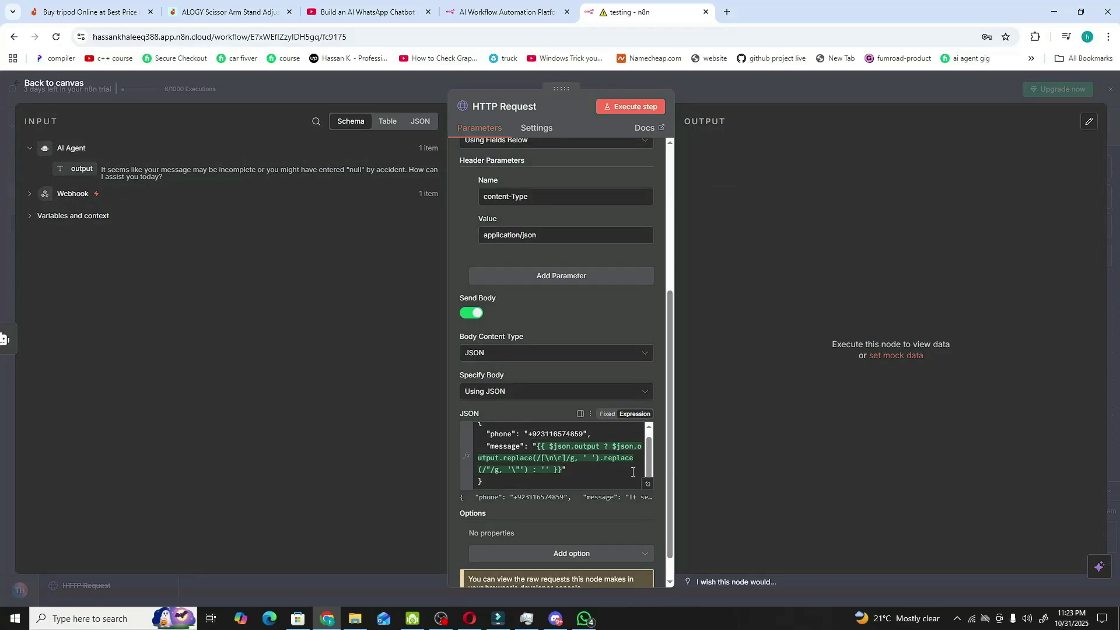
- Delete the hard-coded phone number in the expression editor
left_click(648, 483)
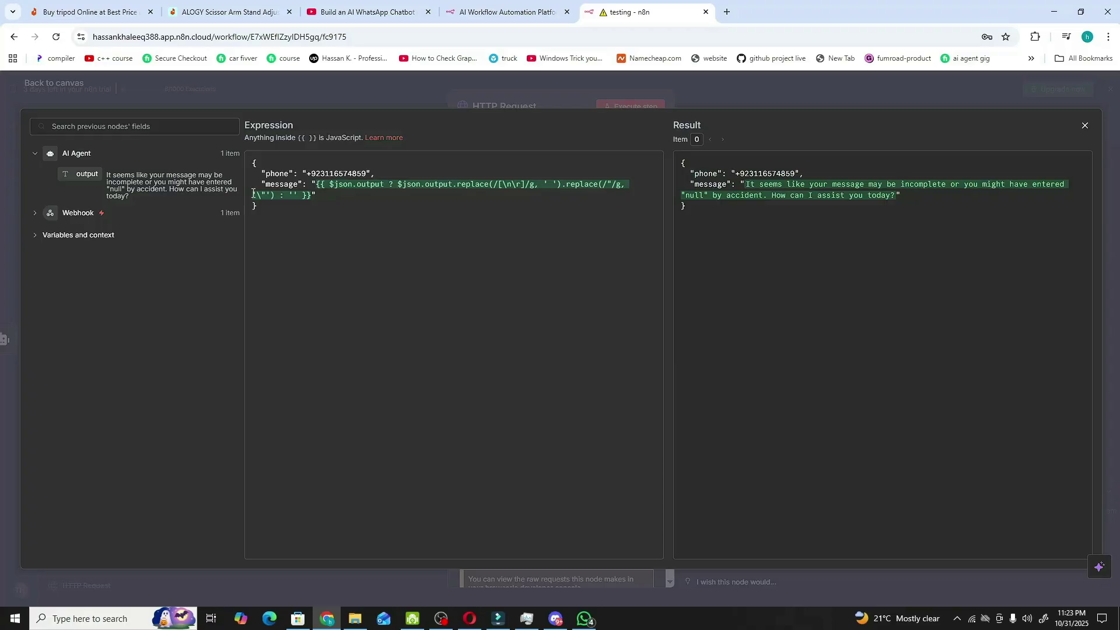
left_click_drag(305, 178, 369, 179)
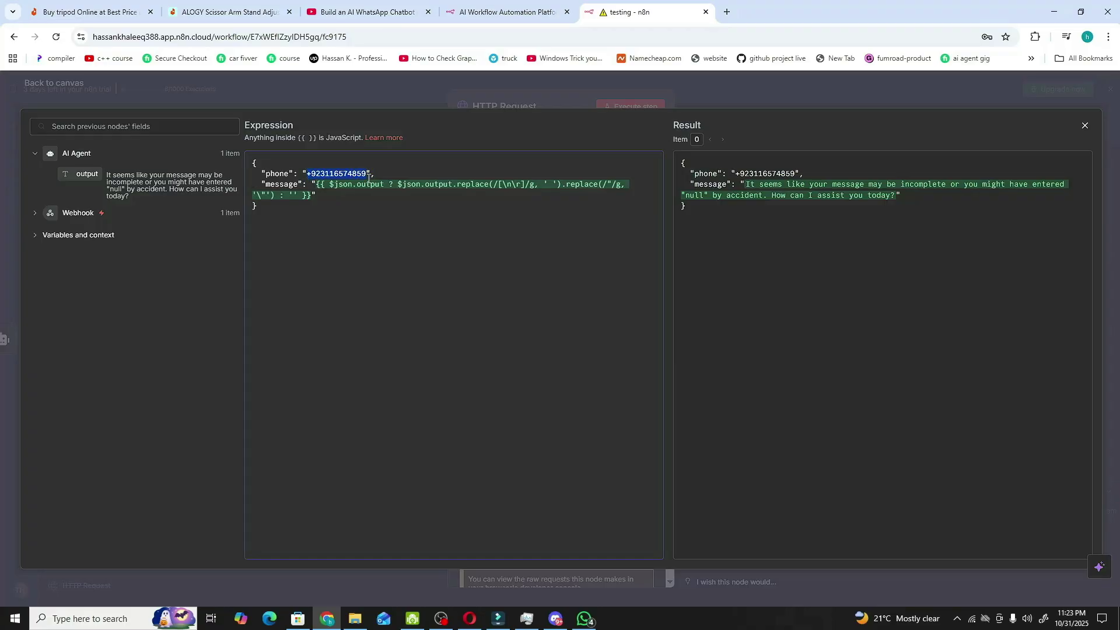
key("BackSpace")
- Drag the Webhook's body.data.fromNumber into the JSON phone value and return to the canvas
left_click(41, 214)
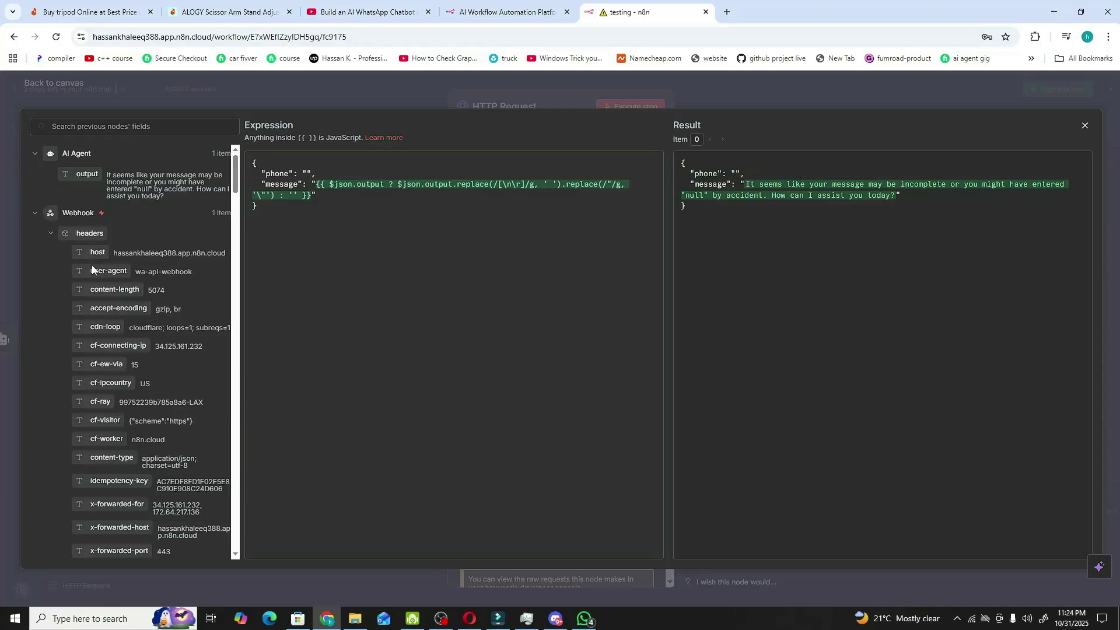
scroll(99, 264, "down", 3)
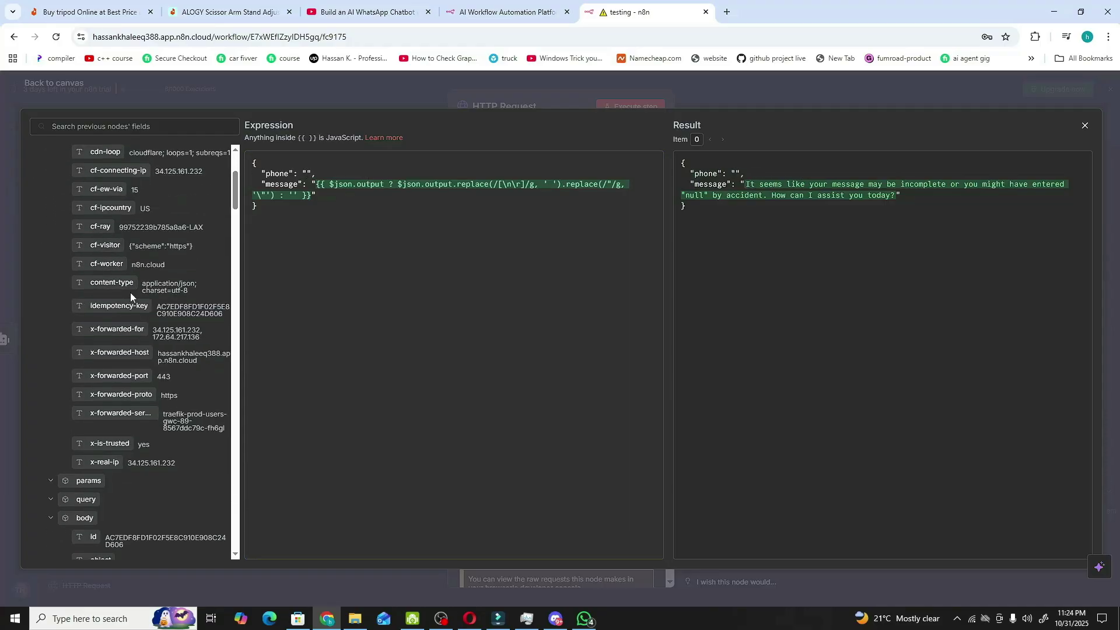
scroll(131, 292, "down", 3)
scroll(131, 293, "down", 4)
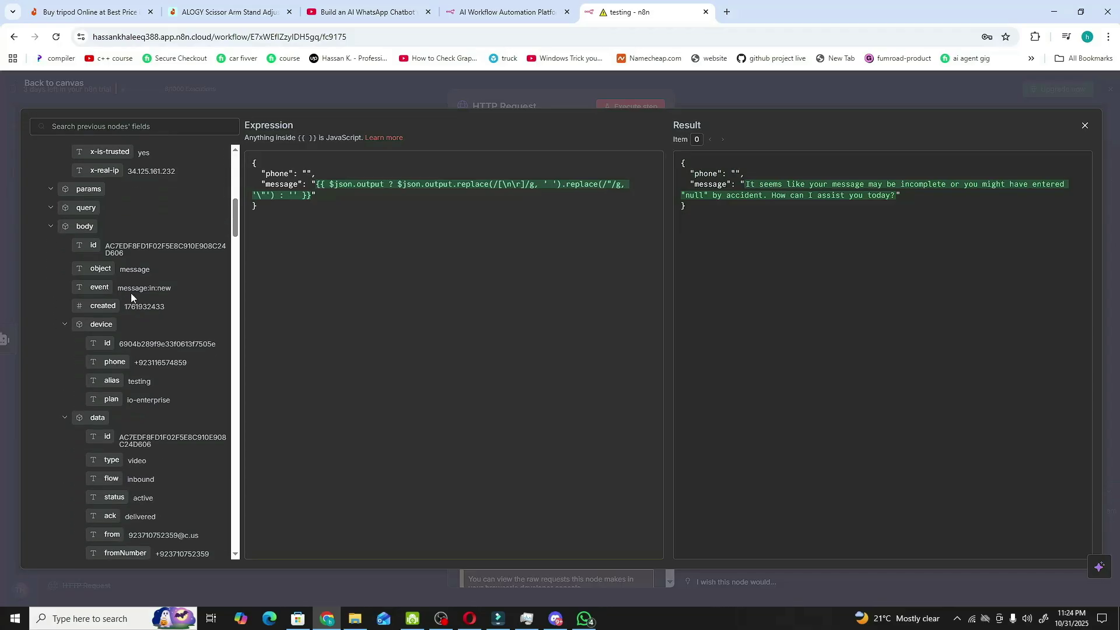
scroll(146, 303, "down", 5)
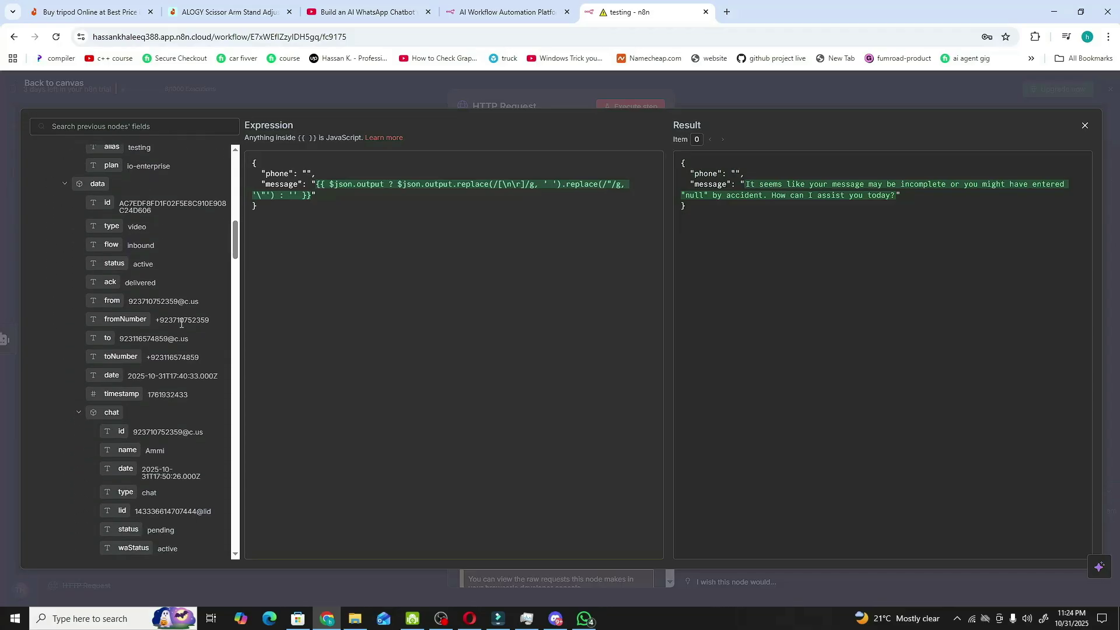
scroll(175, 352, "up", 5)
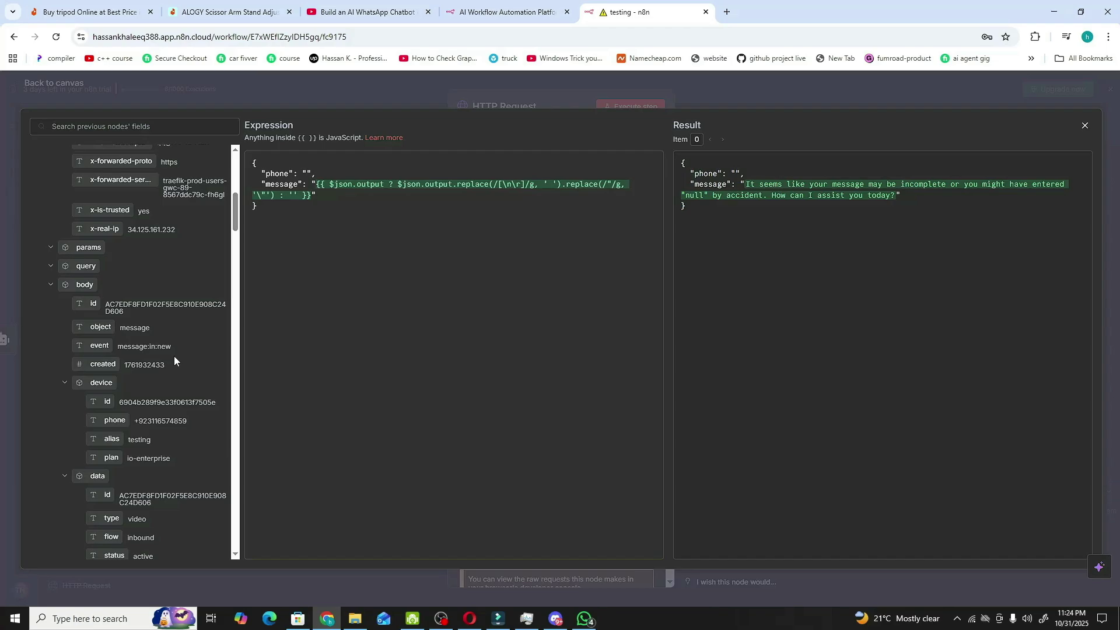
scroll(174, 356, "up", 3)
scroll(200, 278, "down", 7)
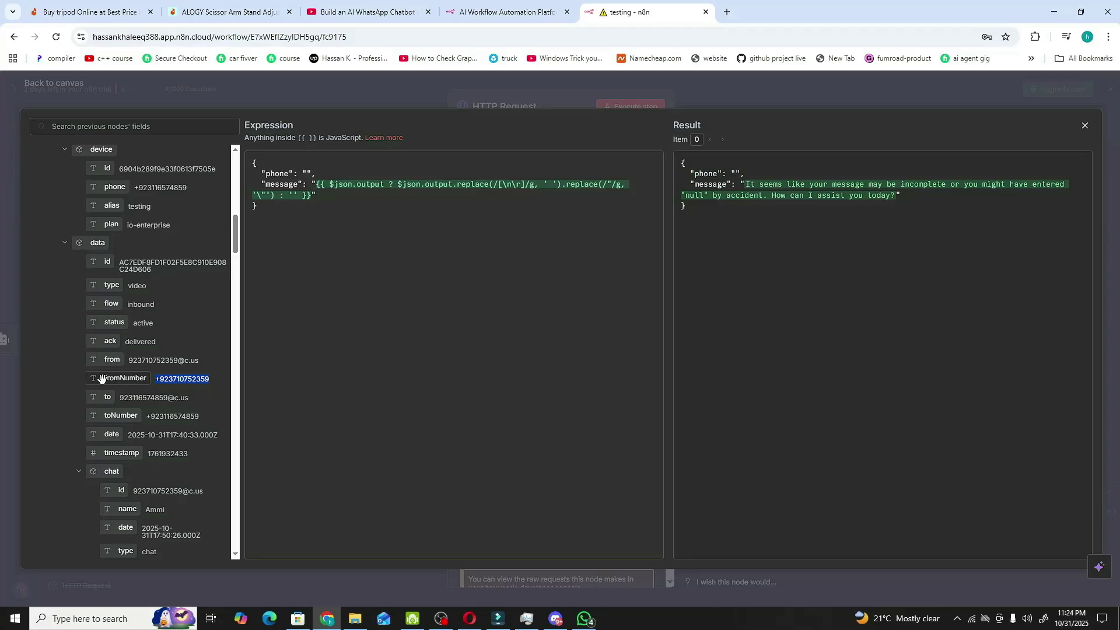
left_click_drag(102, 379, 307, 177)
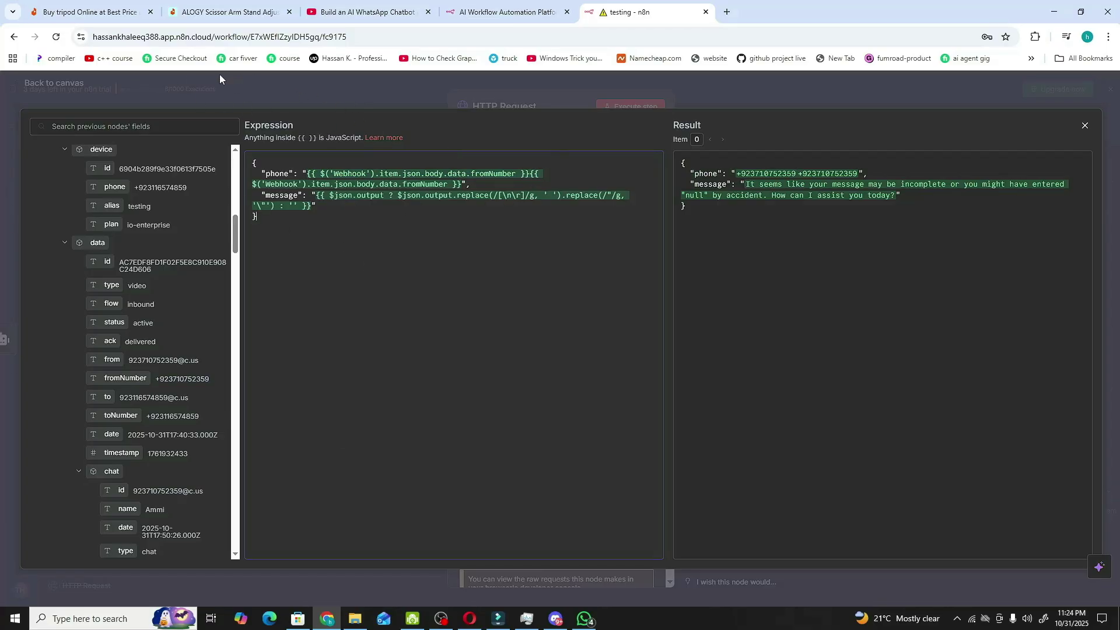
left_click(133, 88)
left_click(133, 89)
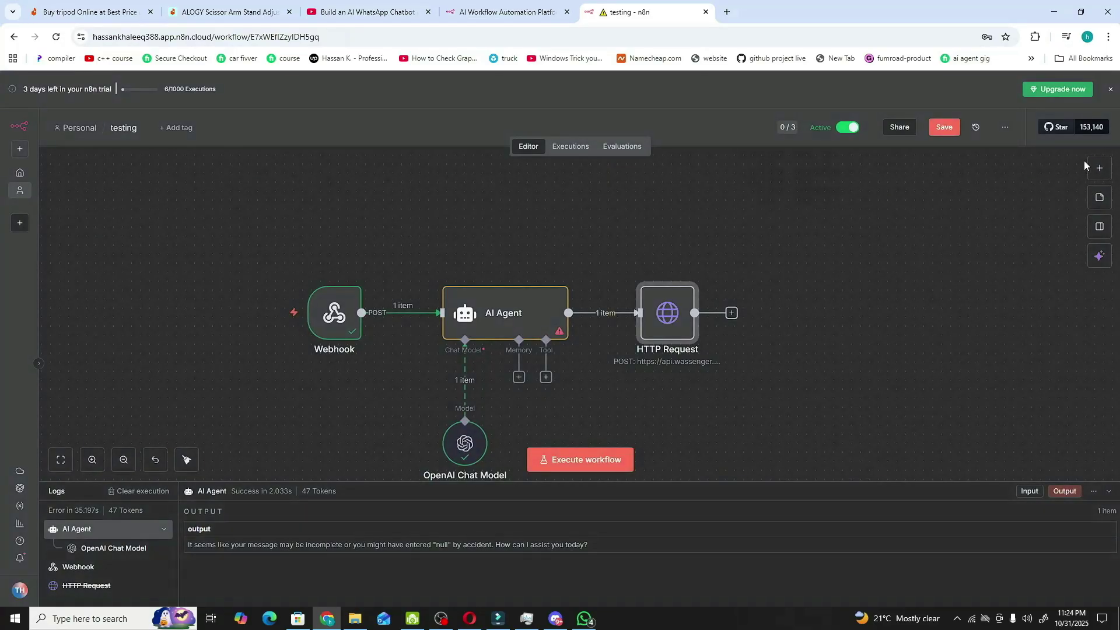
- Save the workflow and copy the Webhook node's Production URL to the clipboard
left_click(939, 125)
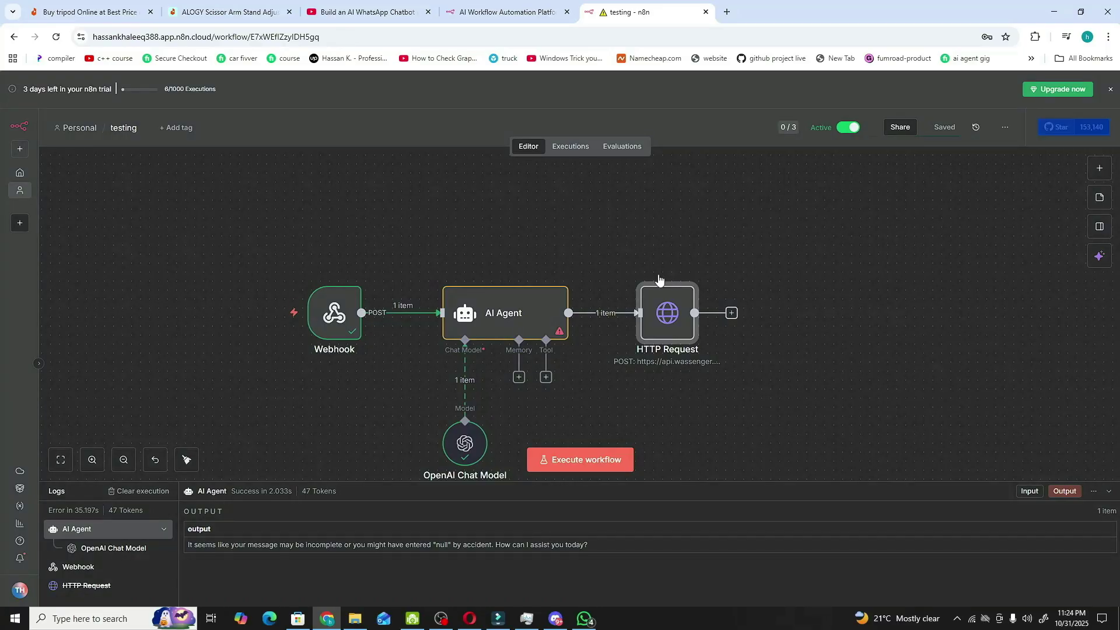
mouse_move(664, 321)
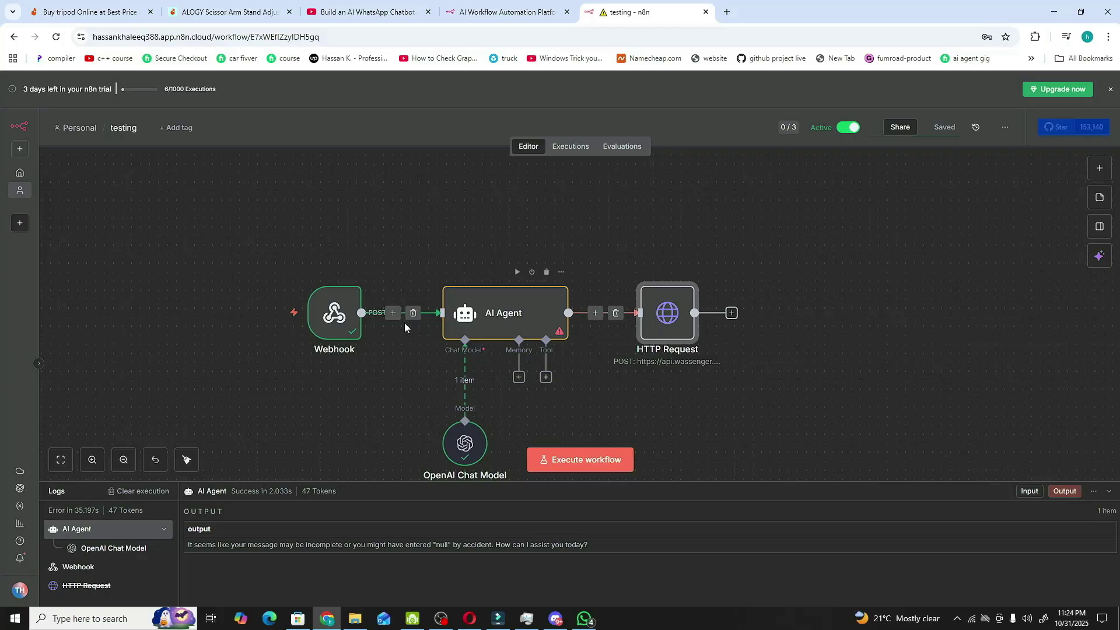
double_click(346, 327)
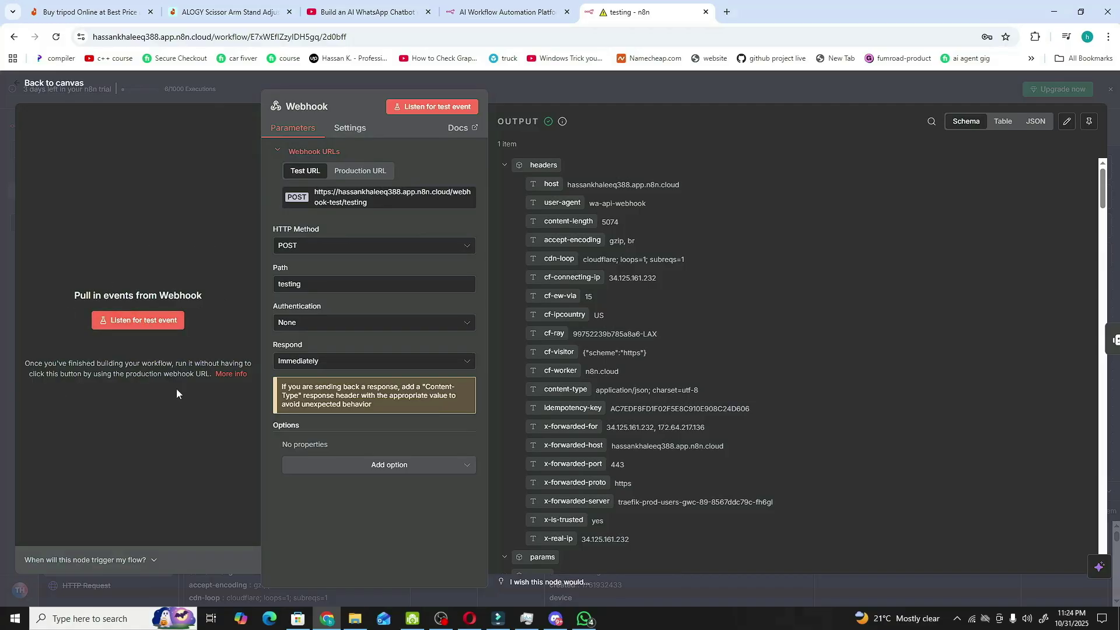
left_click(360, 171)
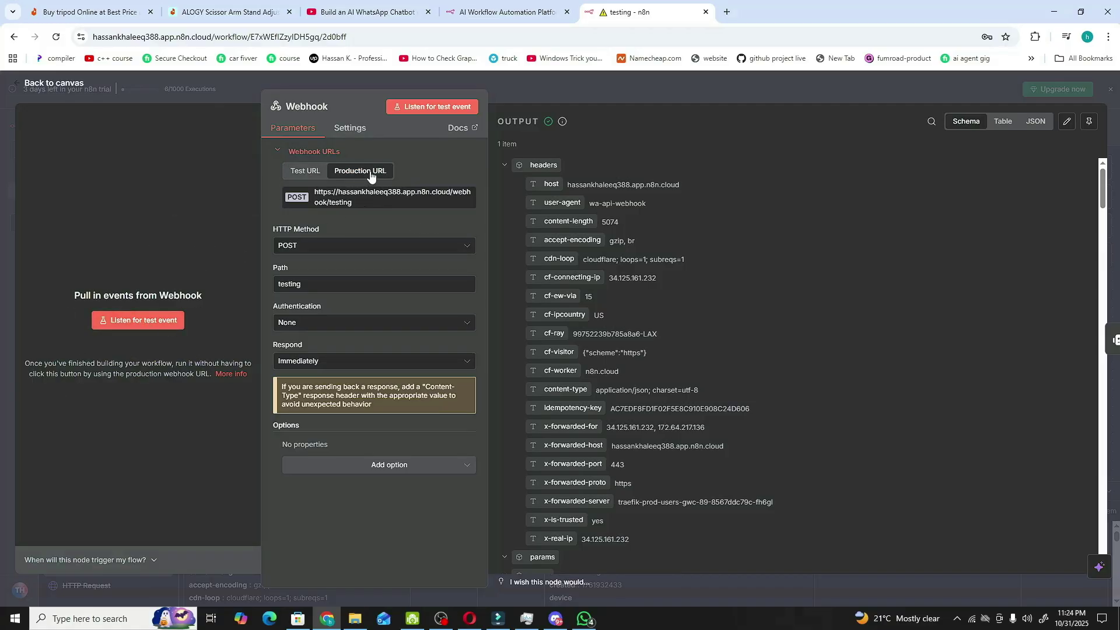
left_click(333, 199)
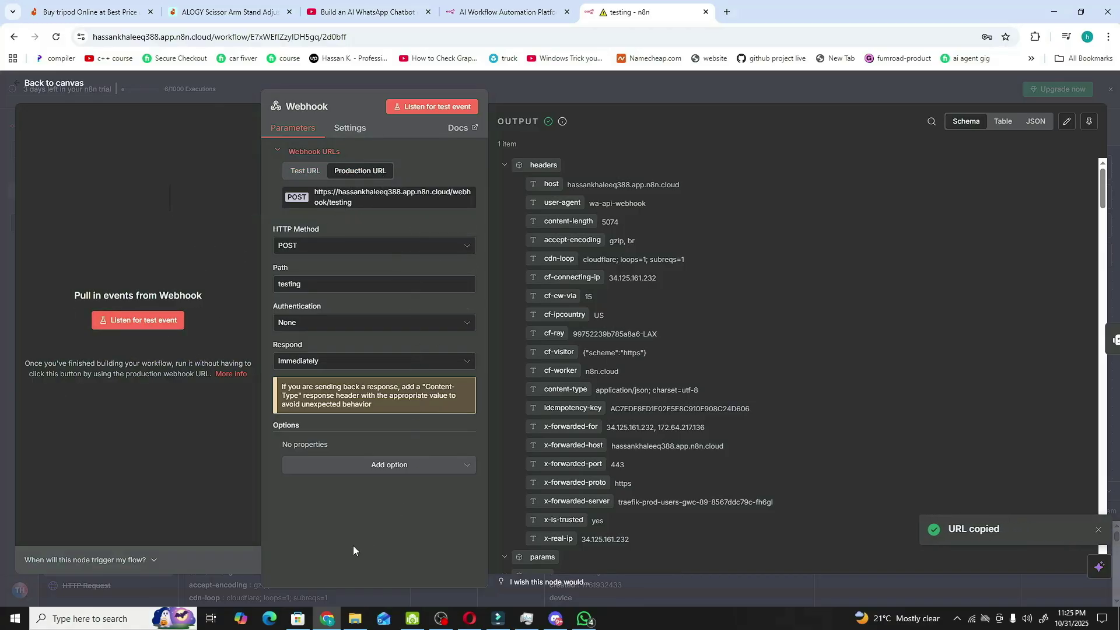
left_click(470, 618)
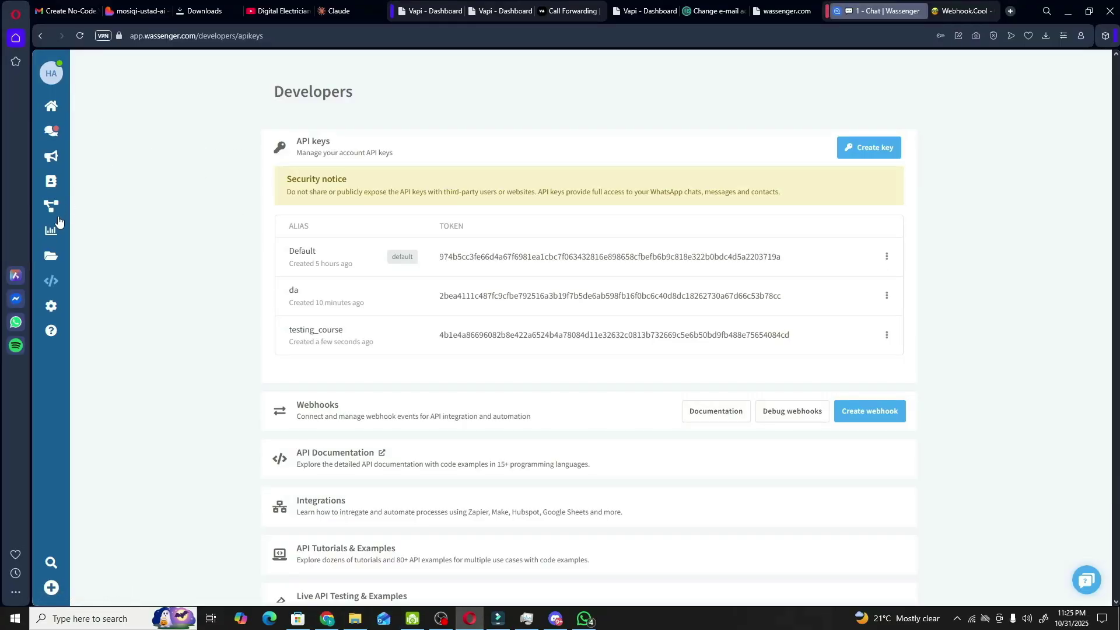
- Open the existing Wassenger webhook for editing from Developers > Webhooks
left_click(51, 280)
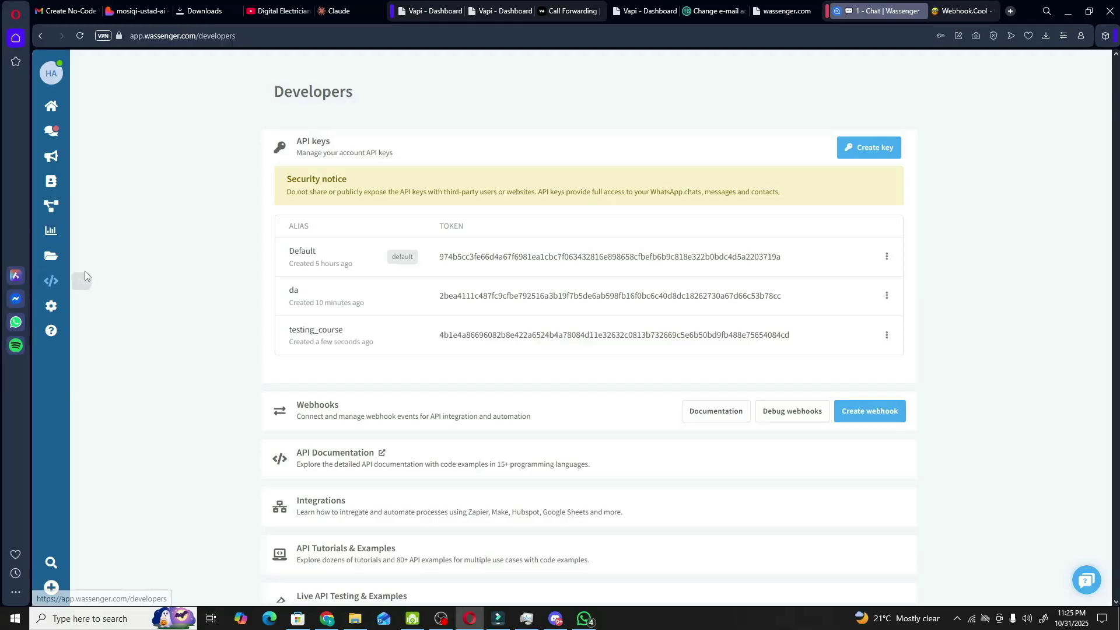
scroll(390, 300, "down", 2)
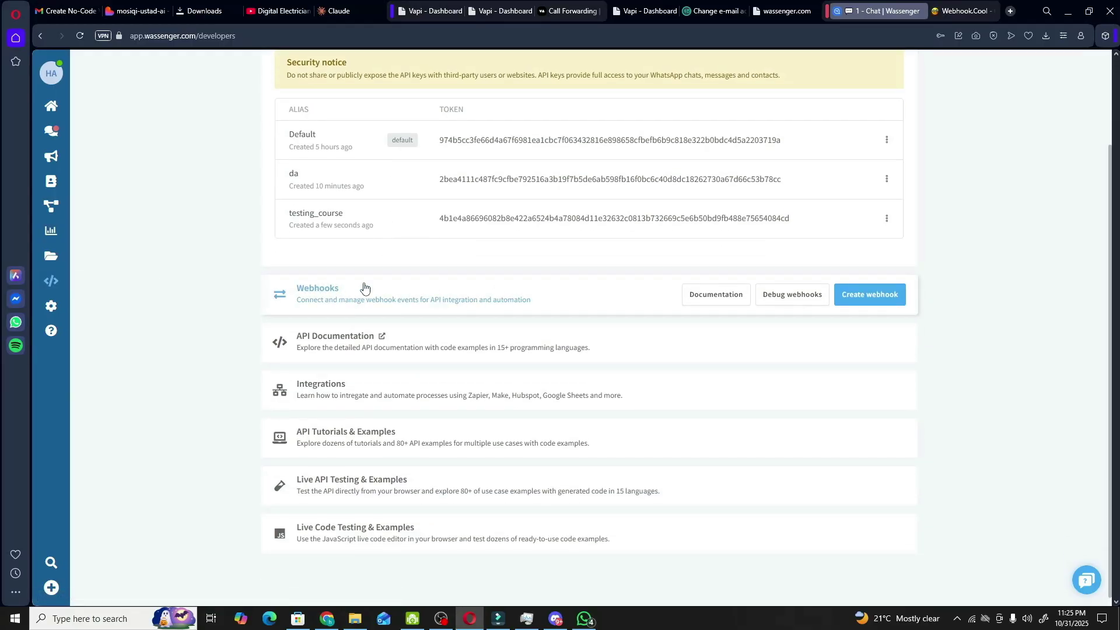
left_click(386, 287)
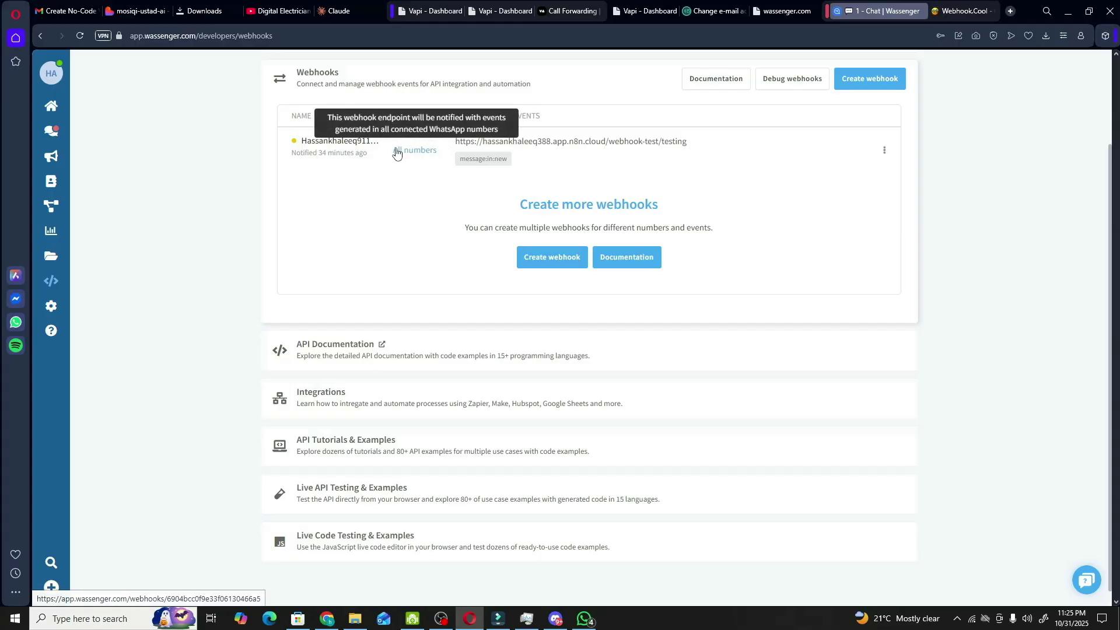
left_click(885, 150)
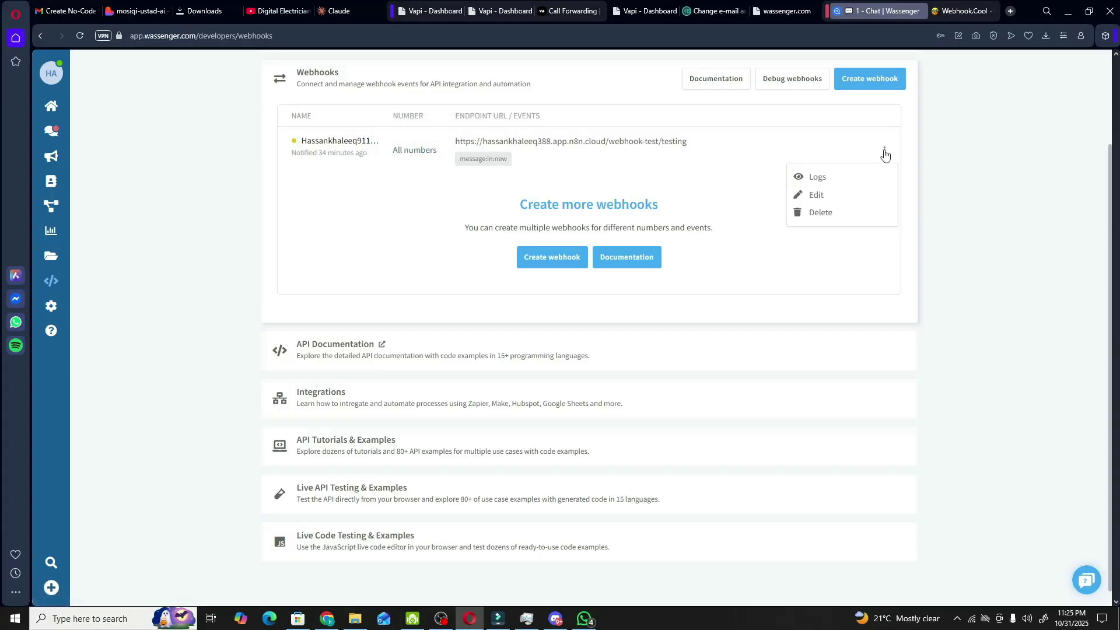
left_click(841, 195)
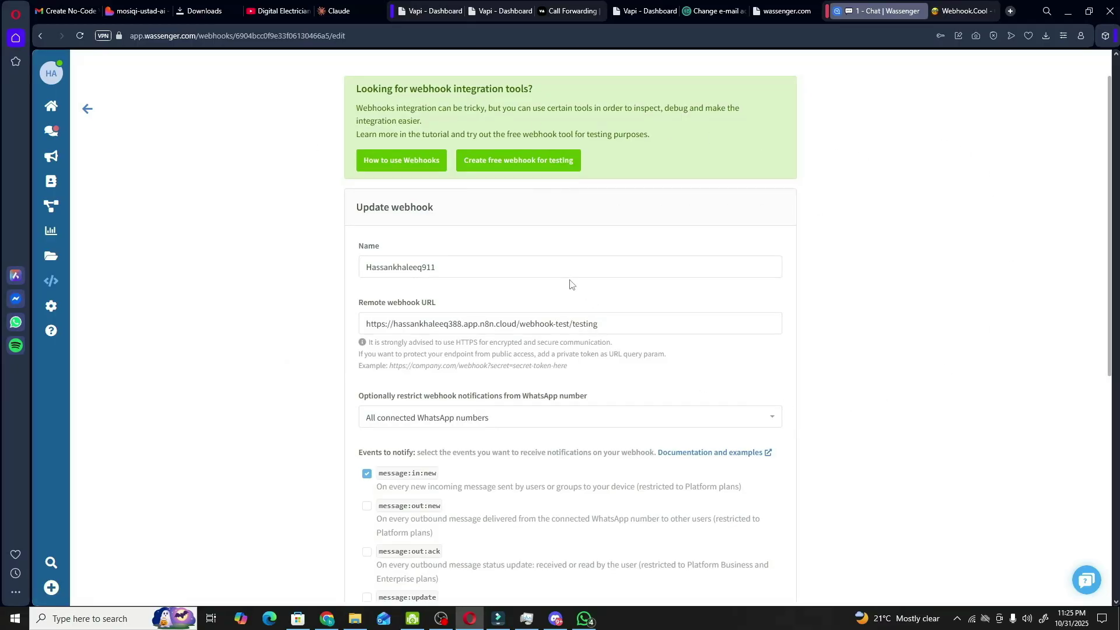
- Confirm the remote URL reads …/webhook-test/testing, update the webhook, and return to n8n
scroll(571, 284, "down", 2)
mouse_move(361, 212)
left_mouse_down()
mouse_move(601, 211)
mouse_move(366, 206)
left_mouse_up()
left_click(610, 213)
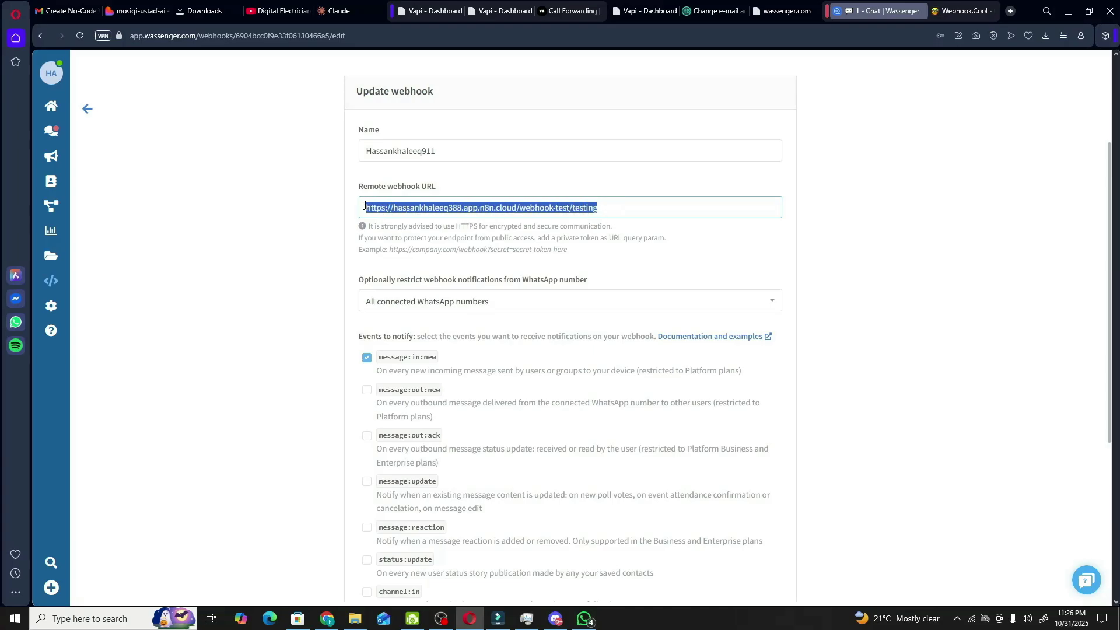
left_click(460, 204)
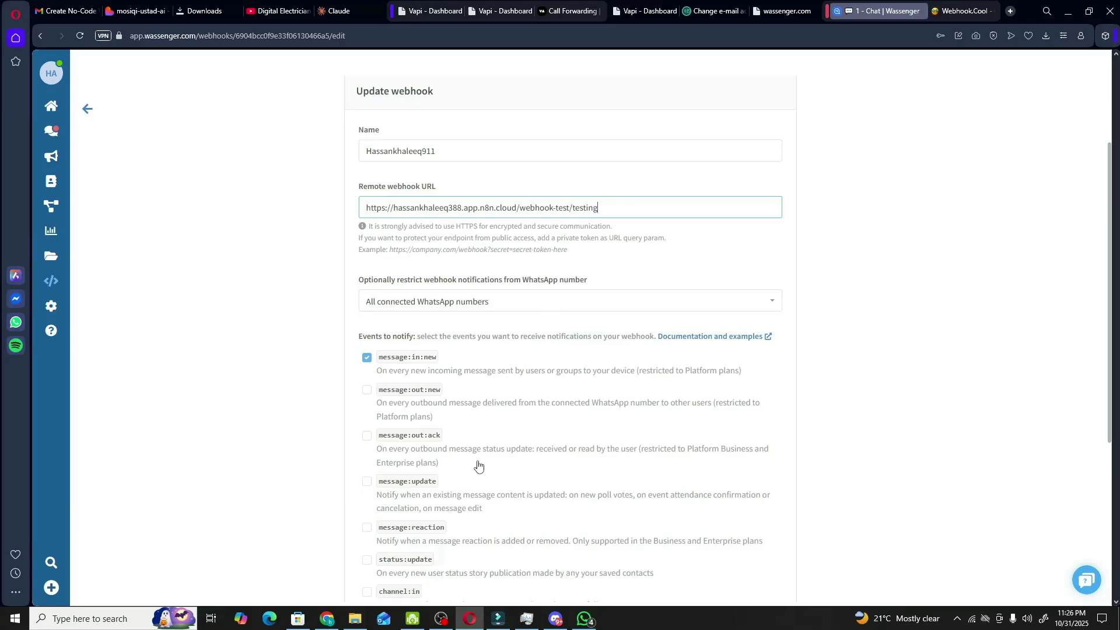
scroll(629, 302, "down", 5)
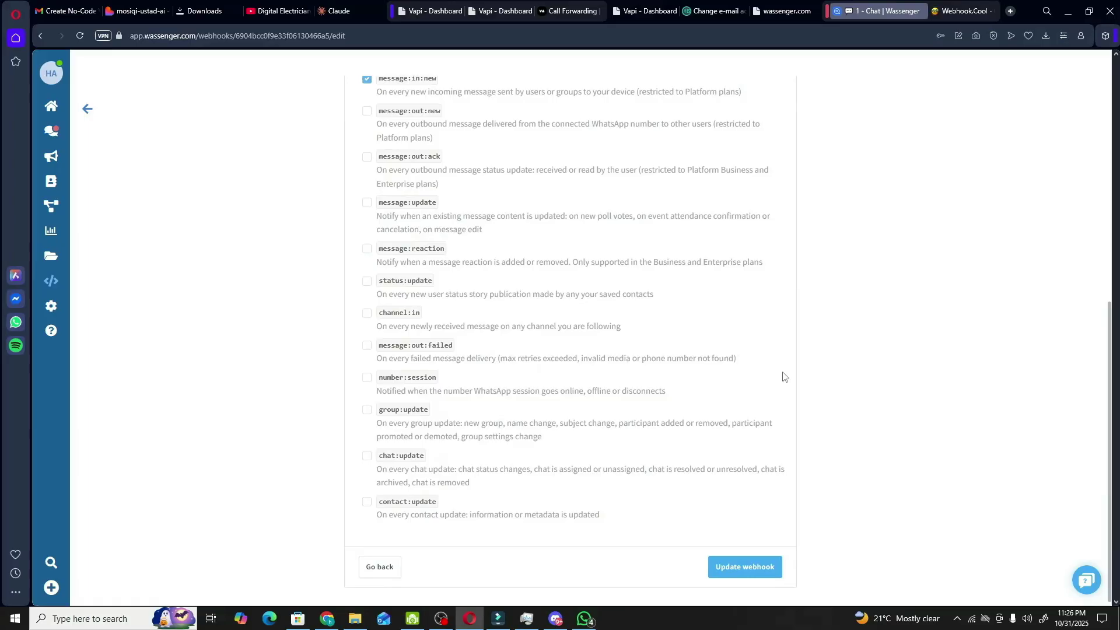
left_click(748, 564)
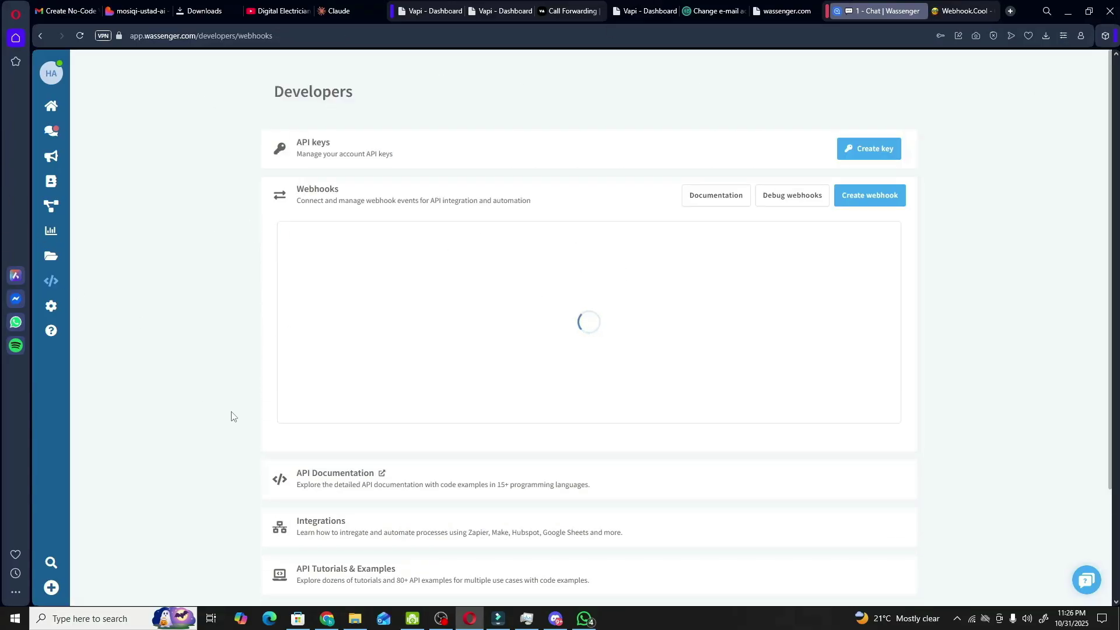
left_click(327, 618)
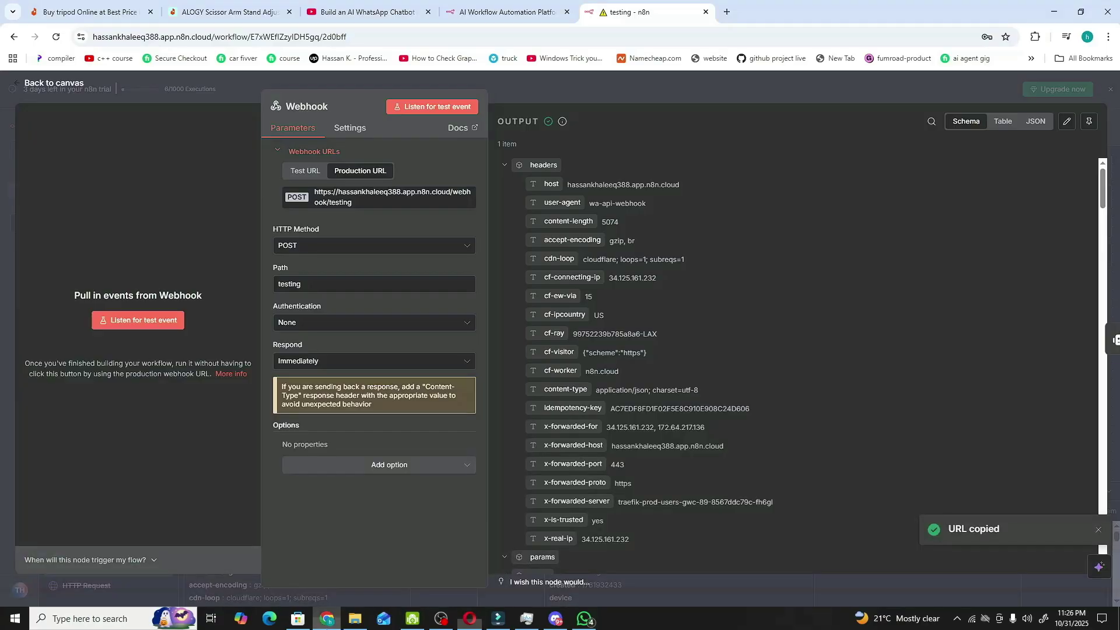
- Close the Webhook node details and clear the selection on the testing workflow canvas
left_click(52, 85)
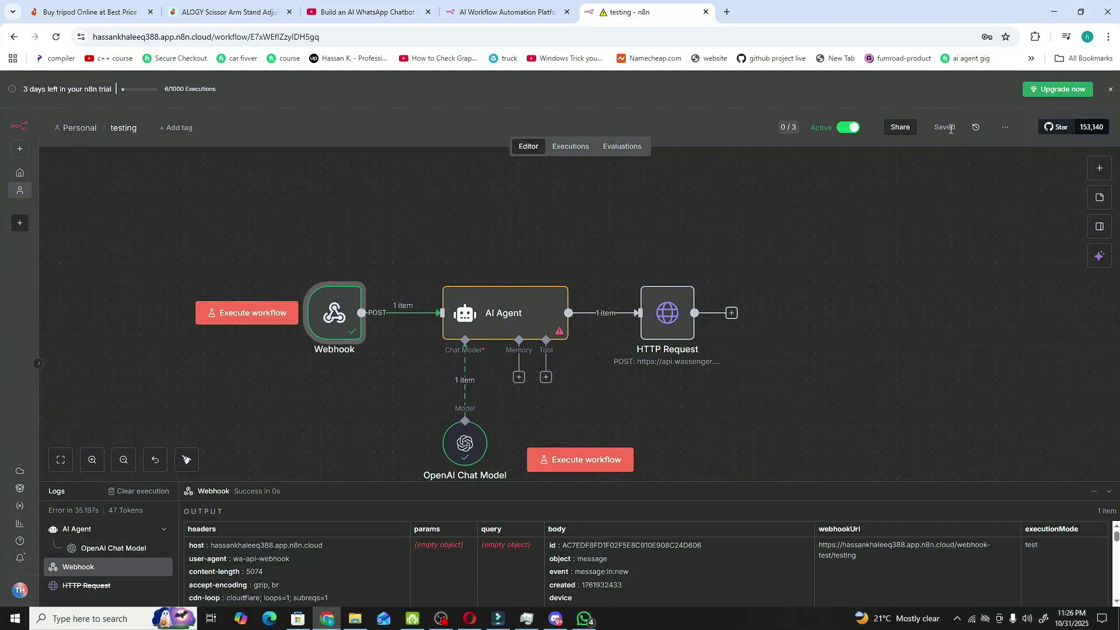
left_click(870, 341)
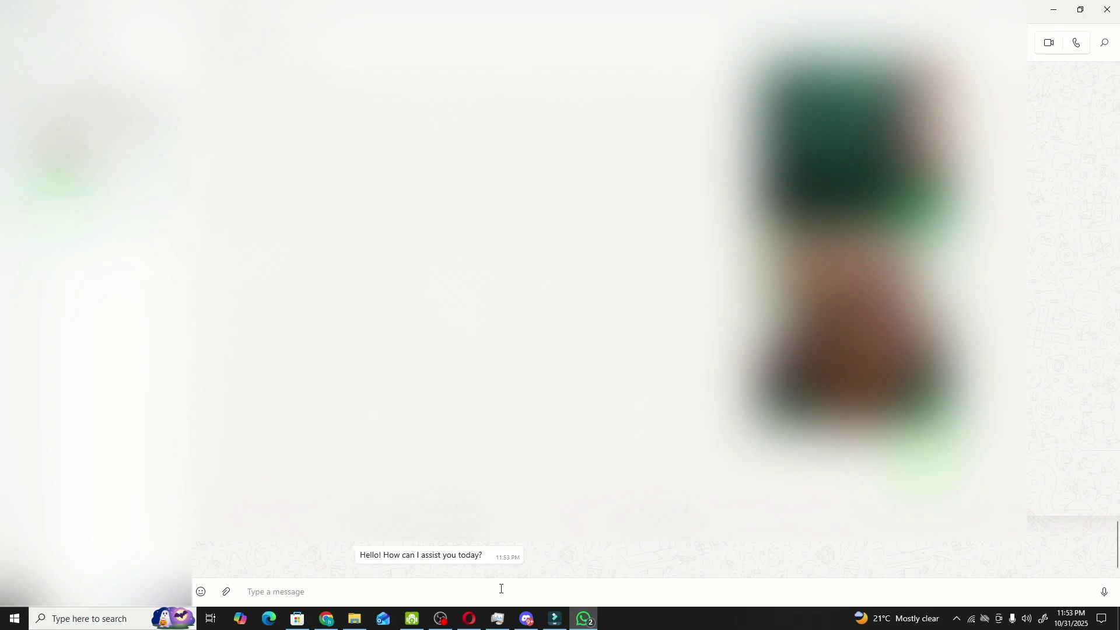
- Send 'hi' to the connected WhatsApp number and wait for the bot's reply
mouse_move(410, 554)
type("hi")
key("Return")
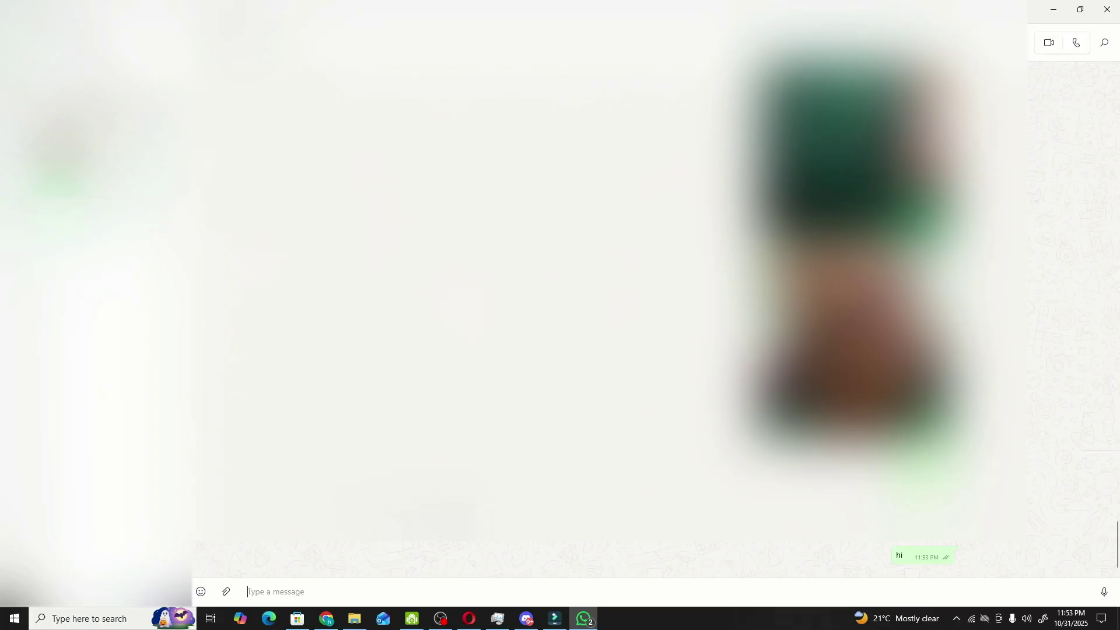
mouse_move(899, 553)
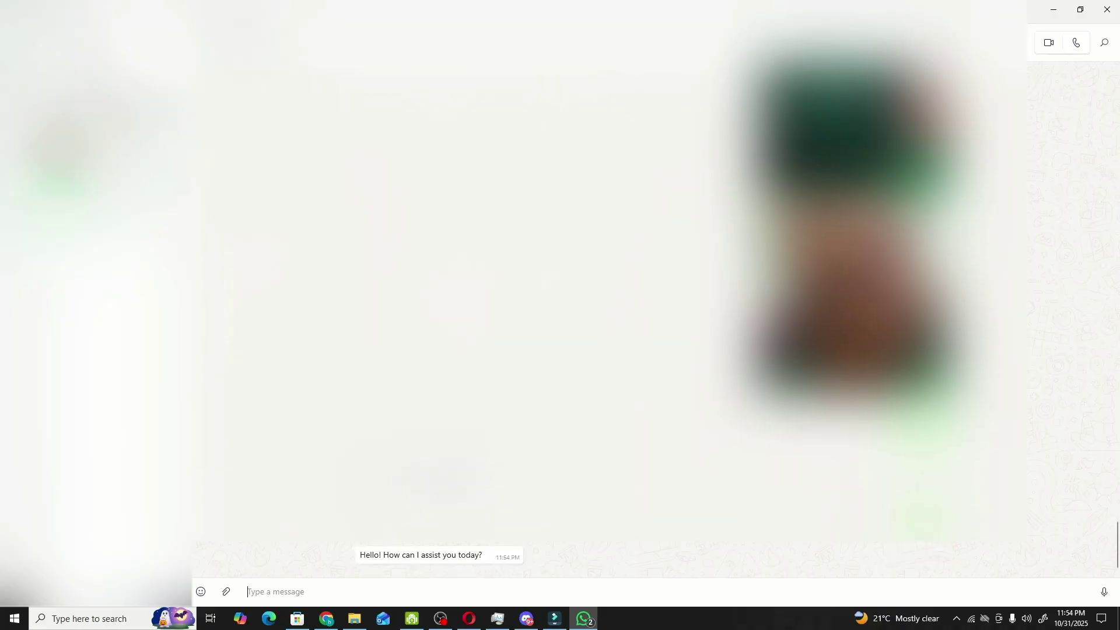
mouse_move(358, 559)
- Verify the n8n run passed one item through Webhook, AI Agent and HTTP Request, then return to WhatsApp
left_click(325, 618)
mouse_move(350, 304)
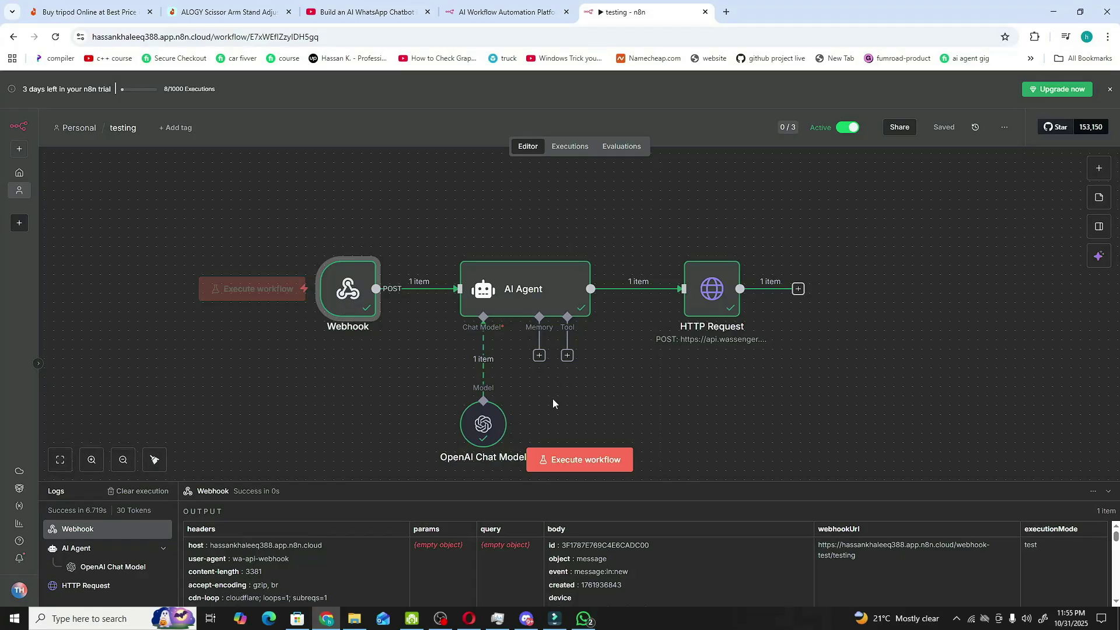
left_click(590, 620)
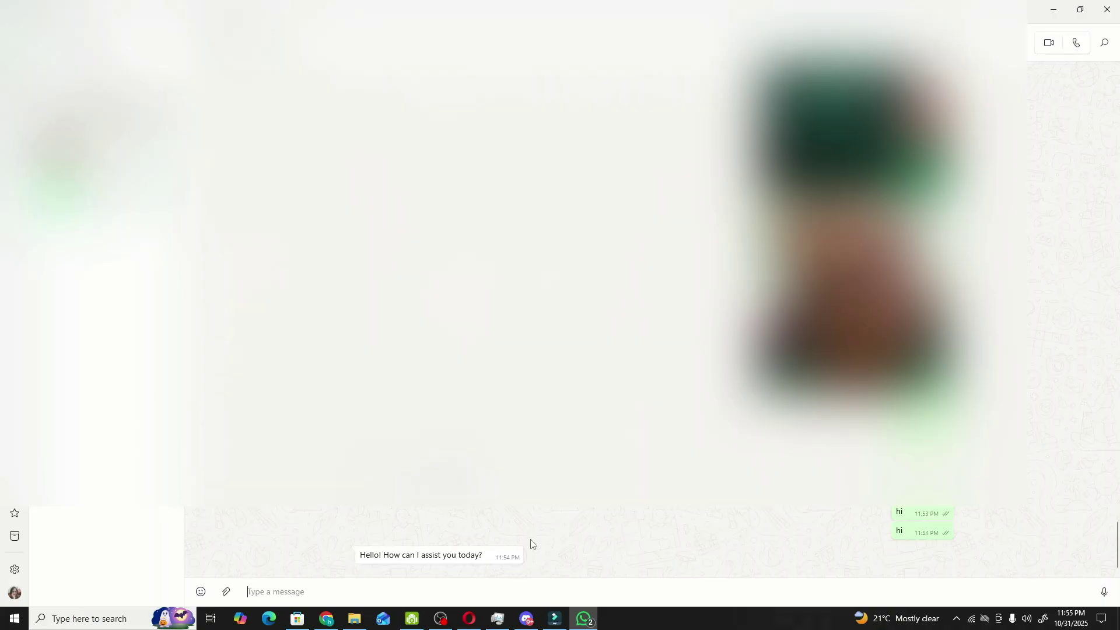
- Review both 'hi' messages and the 'Hello! How can I assist you today?' reply
mouse_move(860, 528)
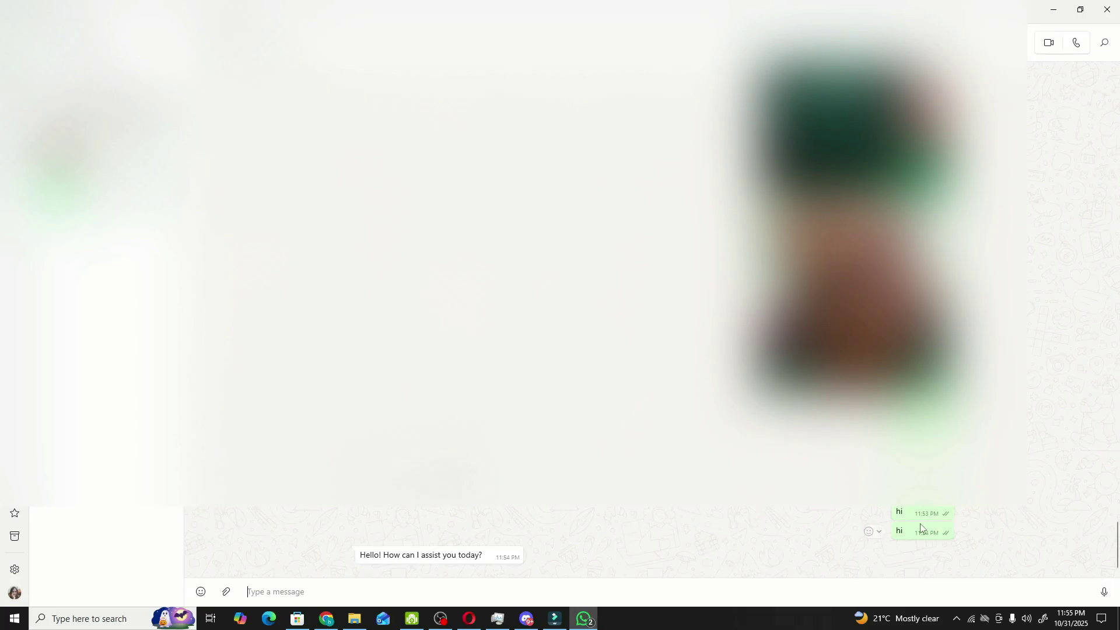